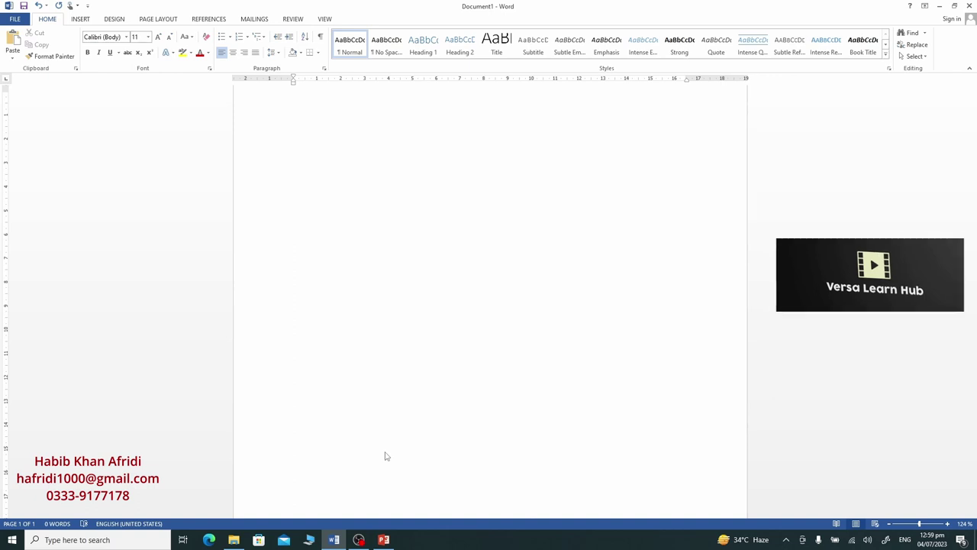
Insert a Square Accent List SmartArt from the List category of the SmartArt gallery
left_click(85, 20)
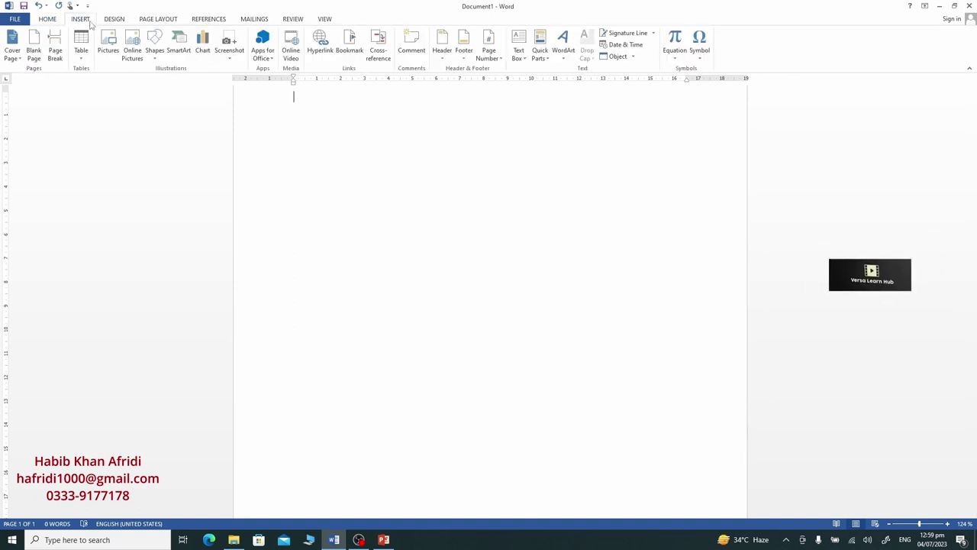
left_click(185, 57)
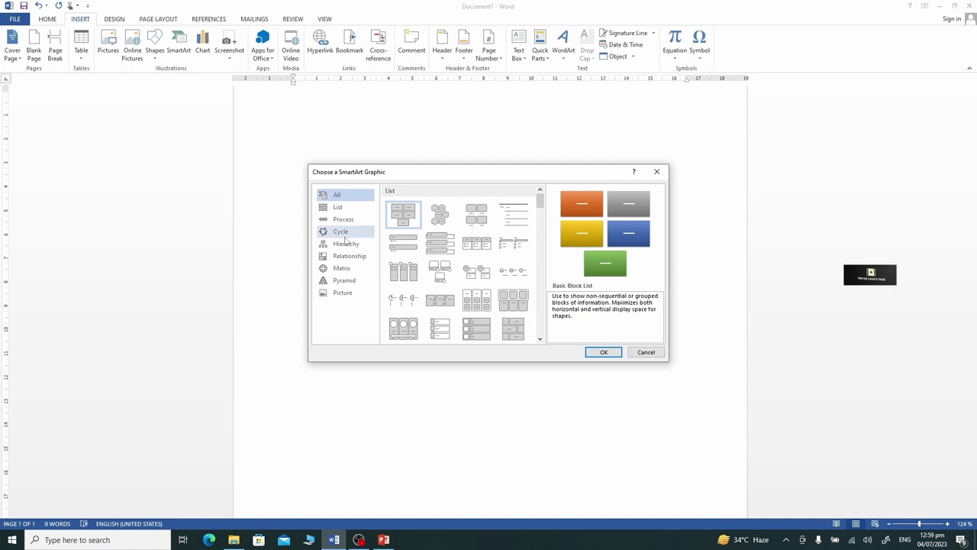
left_click(341, 213)
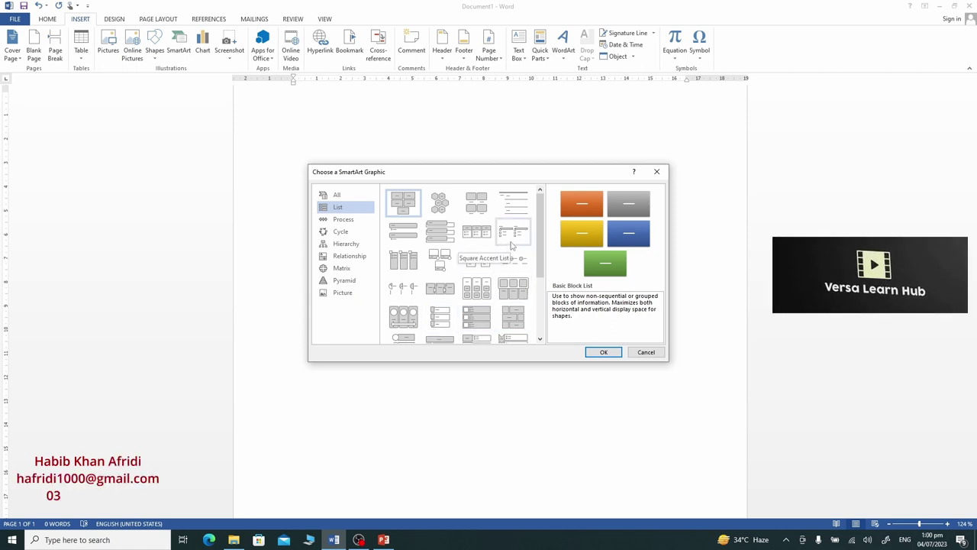
left_click(511, 243)
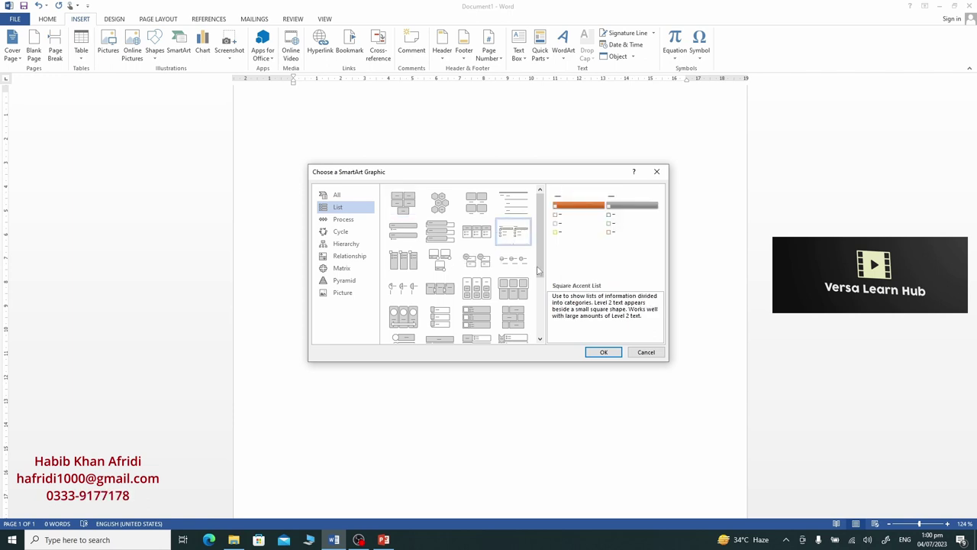
left_click(602, 352)
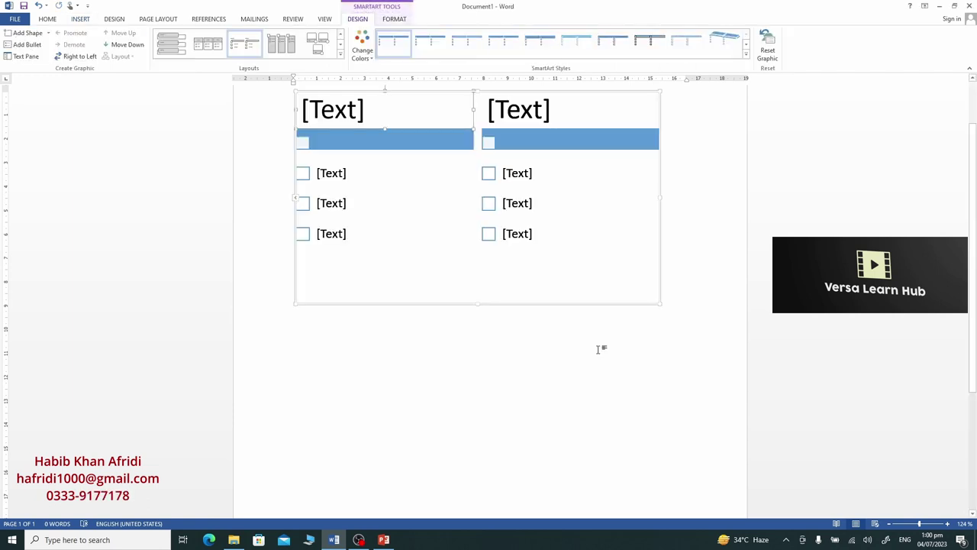
Click into the left column's heading and item placeholders of the SmartArt
scroll(708, 320, "up", 2)
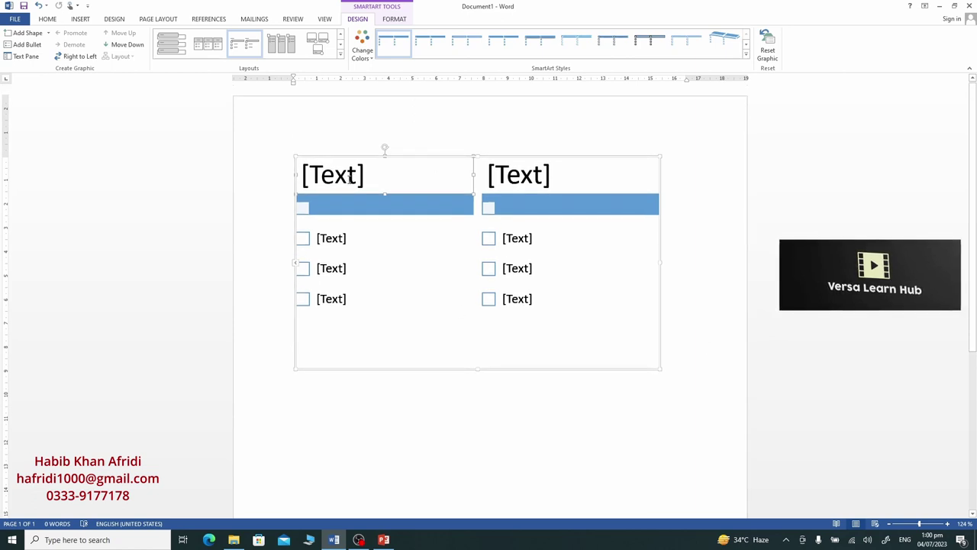
left_click(350, 180)
left_click(339, 240)
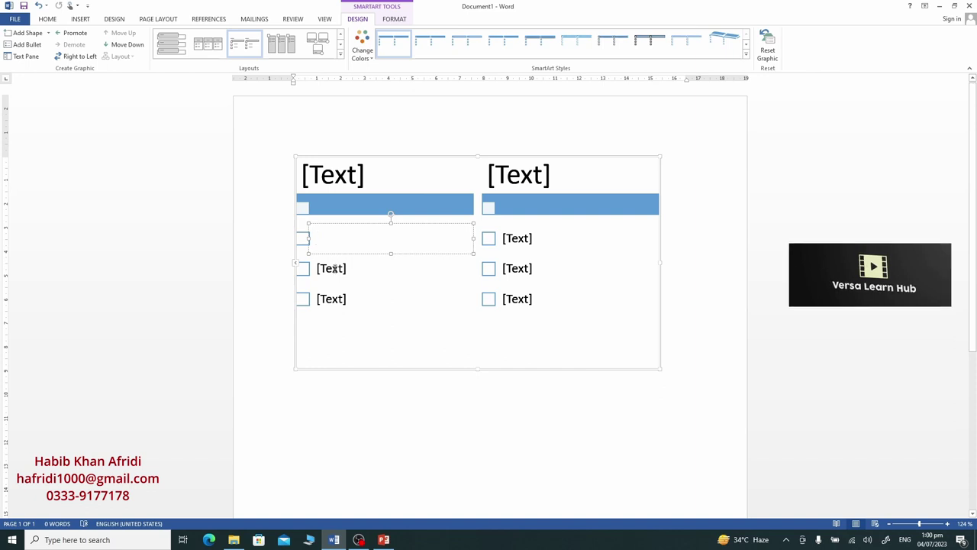
left_click(335, 273)
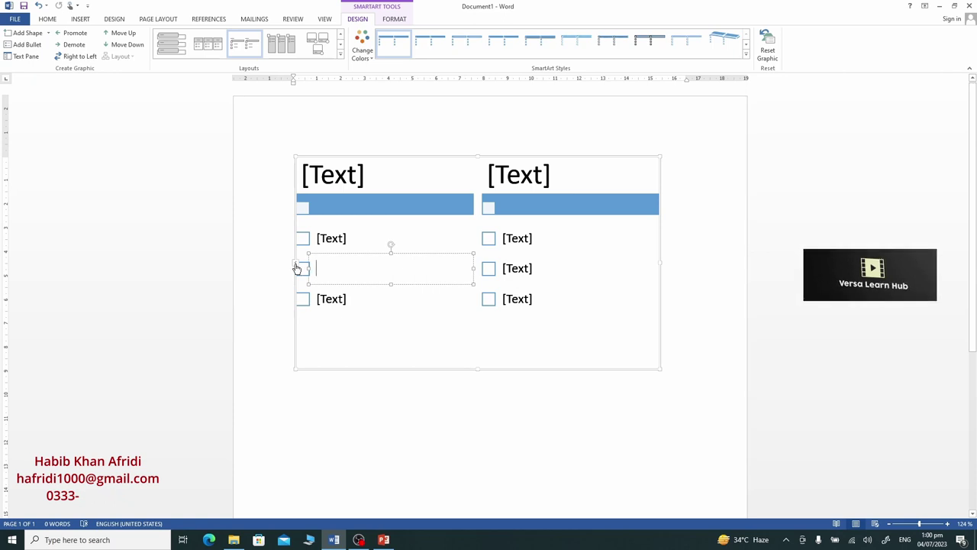
Show the Text Pane and enter Pakistan as the first heading, moving down to its first item
left_click(297, 268)
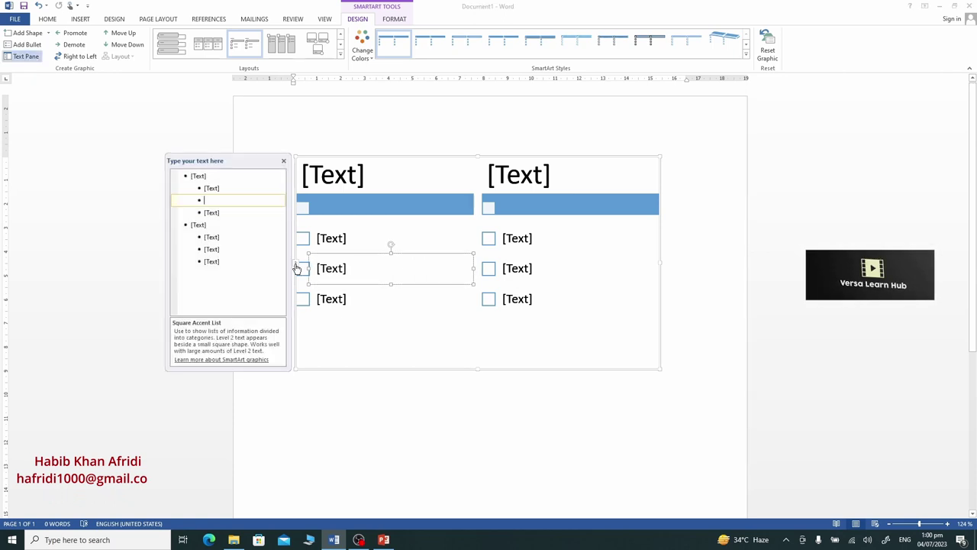
left_click(204, 177)
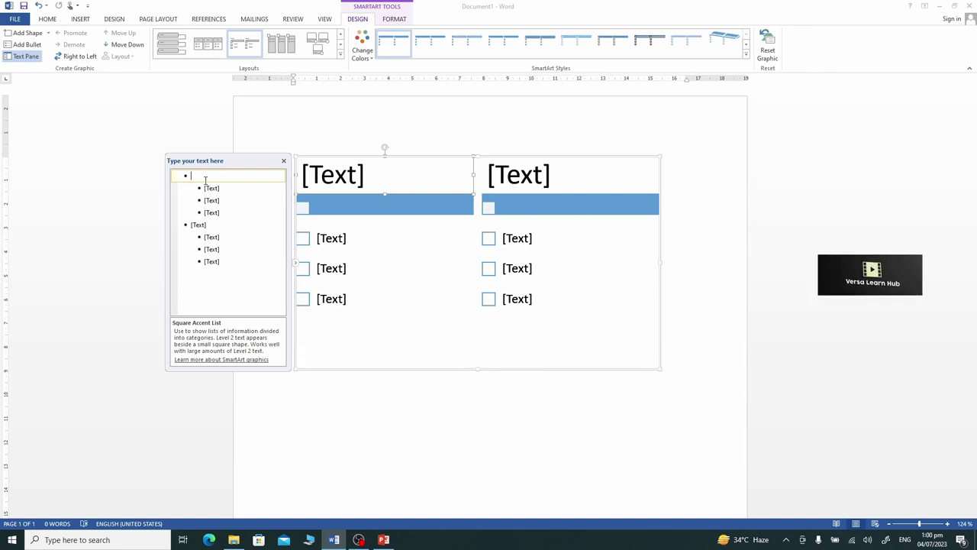
type("Pa")
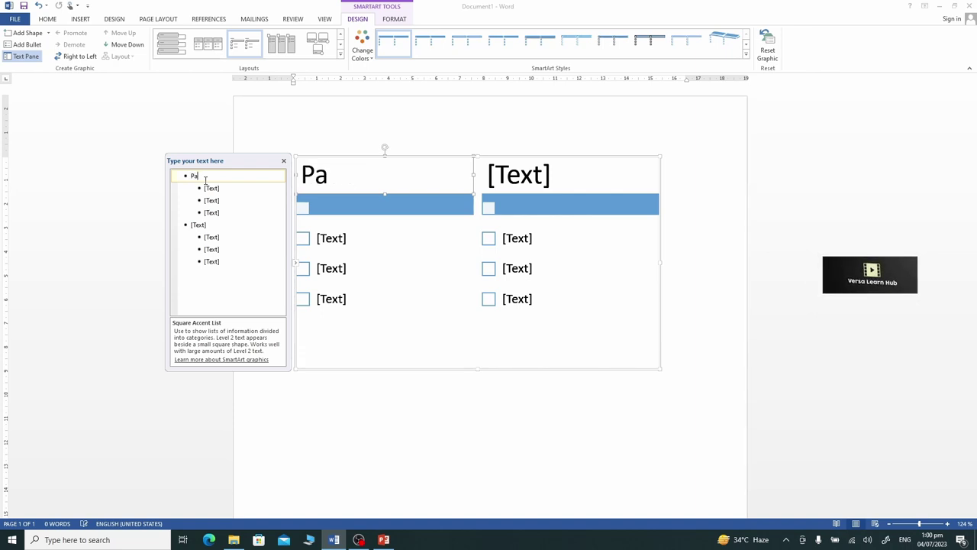
type("kistan")
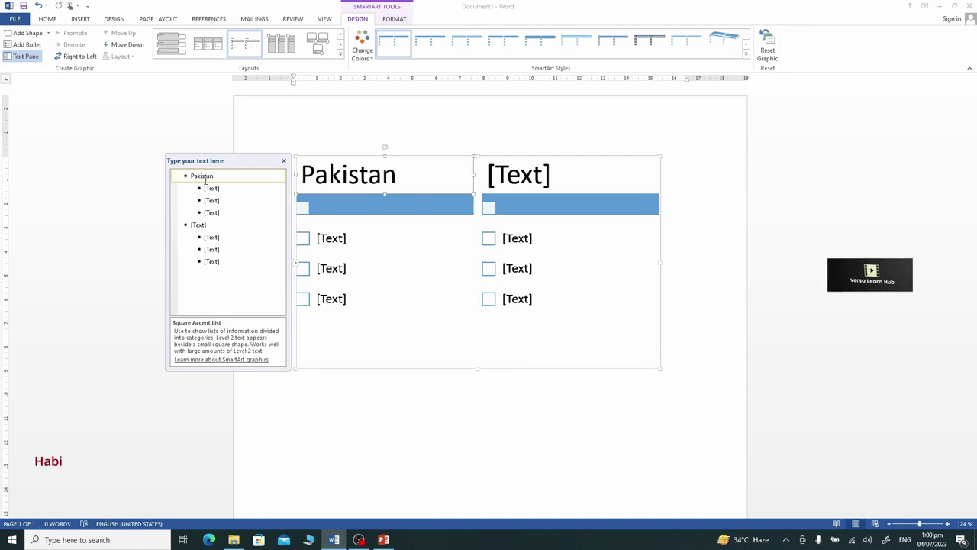
left_click(205, 184)
left_click(205, 181)
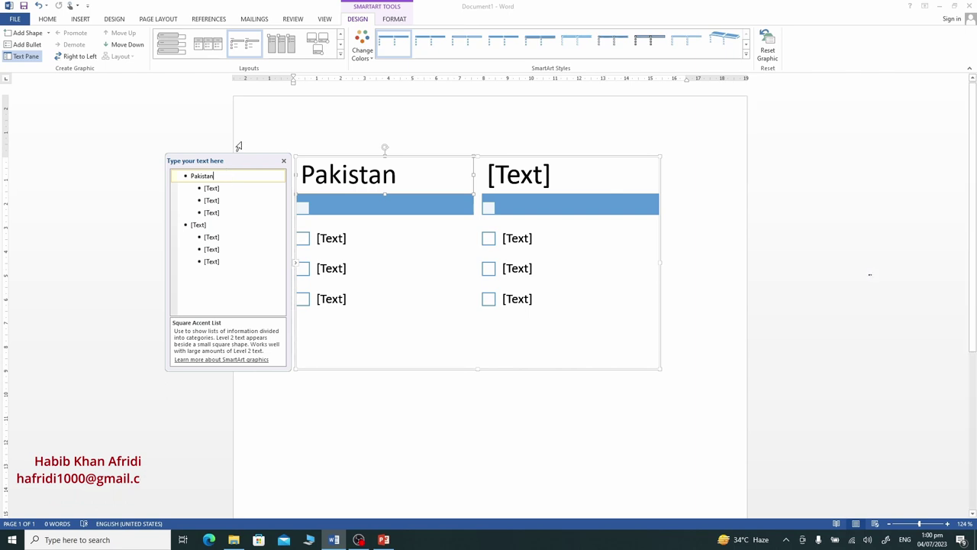
key("Down")
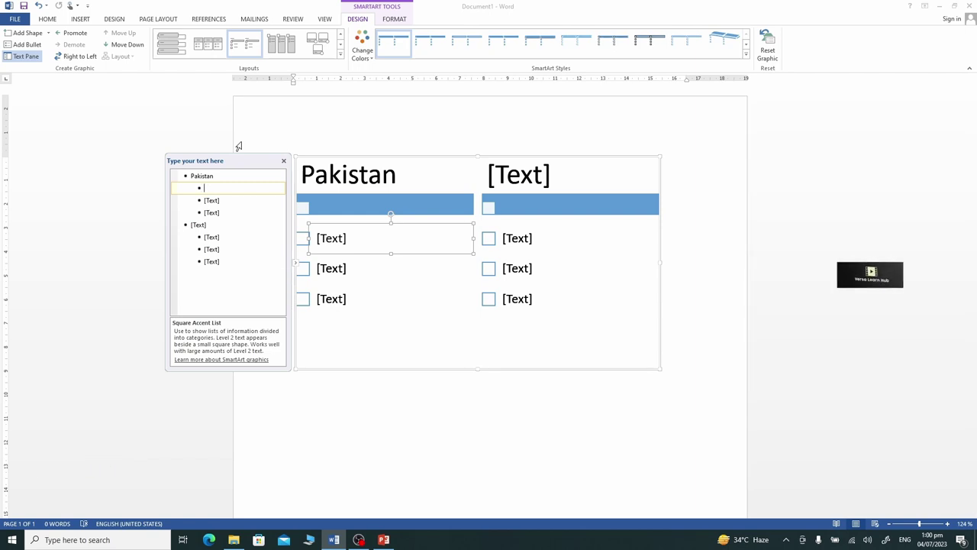
Enter KP, Punjab, Sindh and Baluchistan as the items under Pakistan
type("KP")
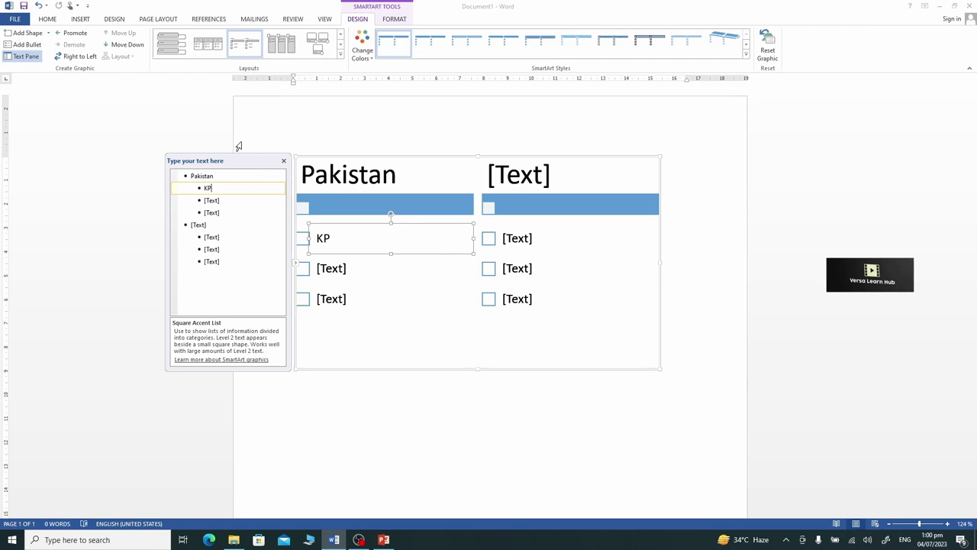
key("Down")
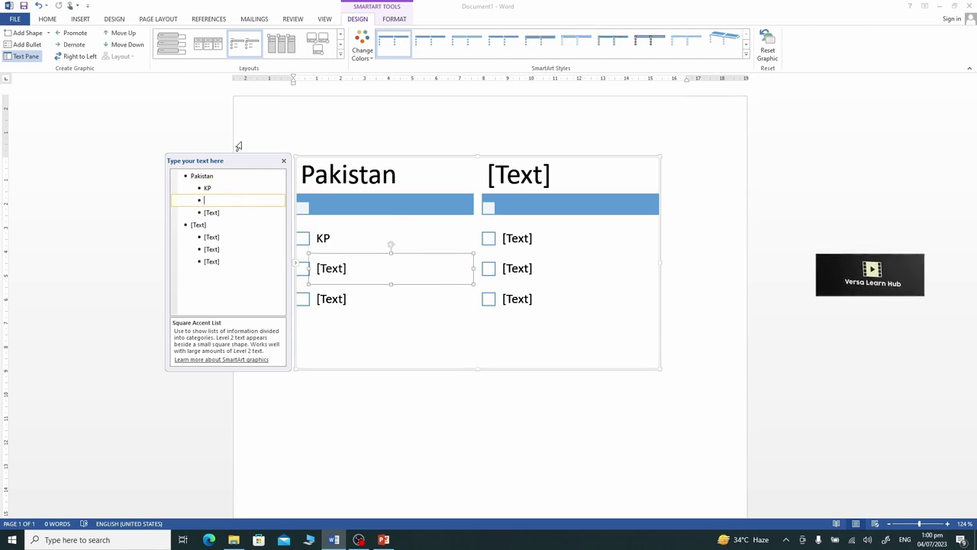
type("Punjab")
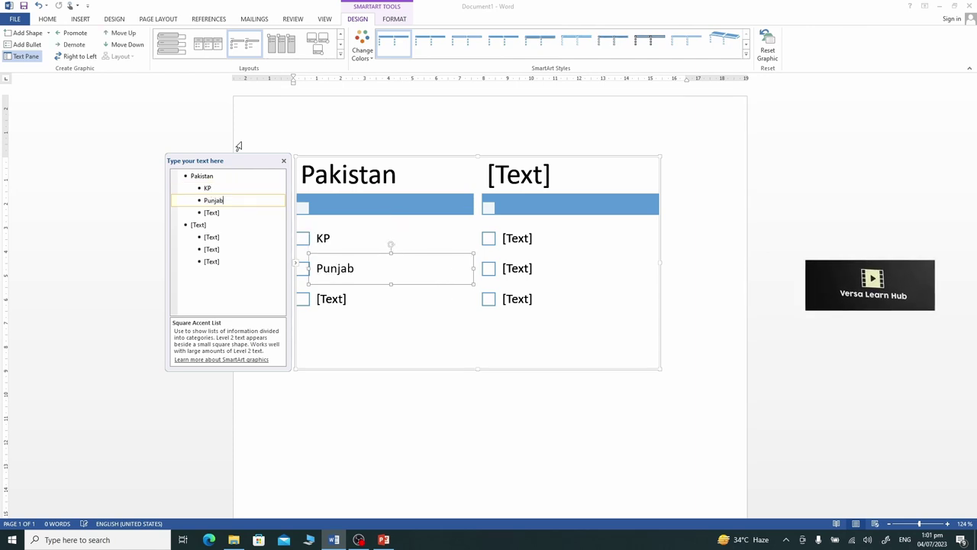
key("Down")
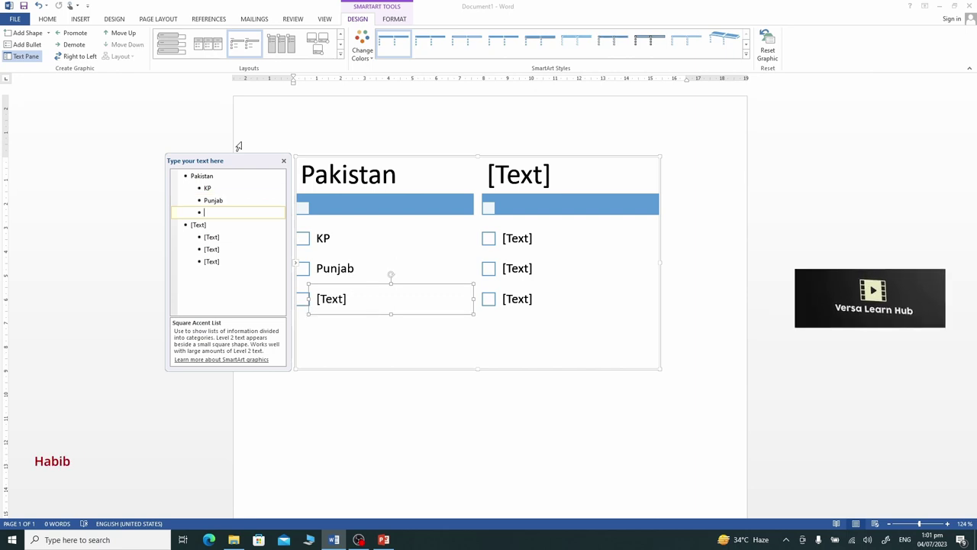
type("Sindh")
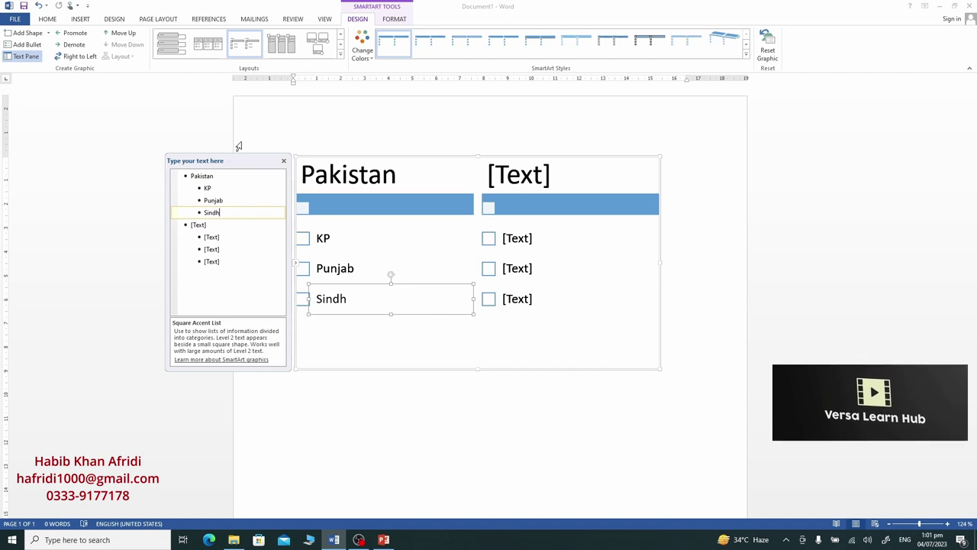
key("Return")
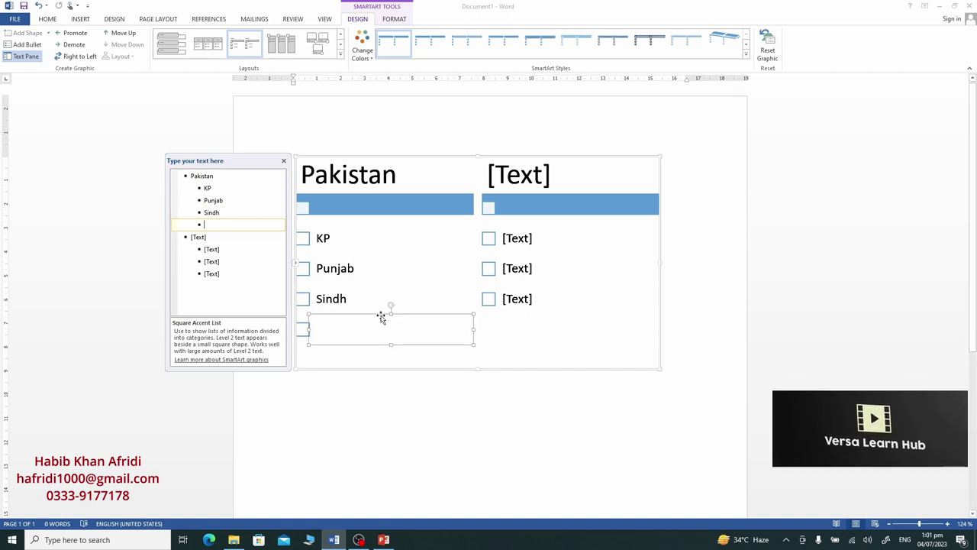
type("Bal")
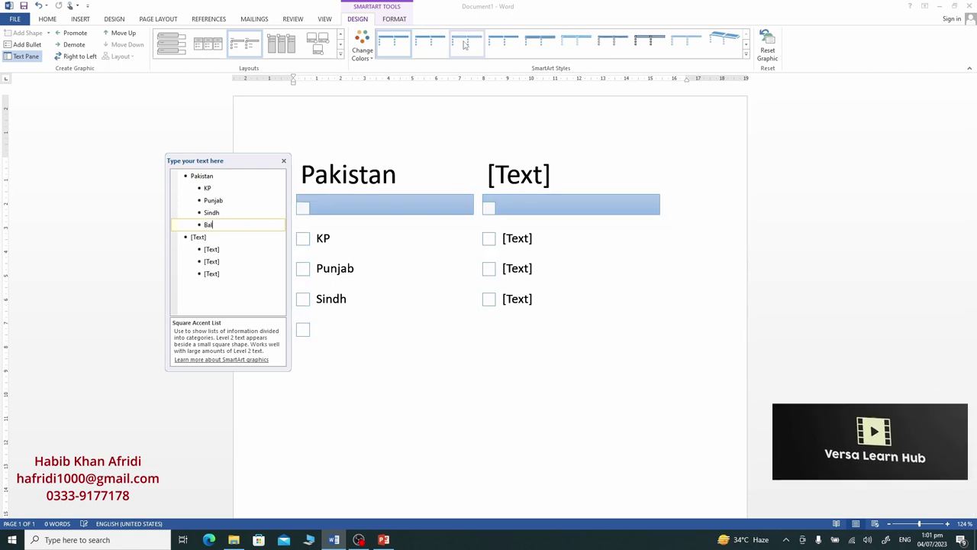
type("uchistan")
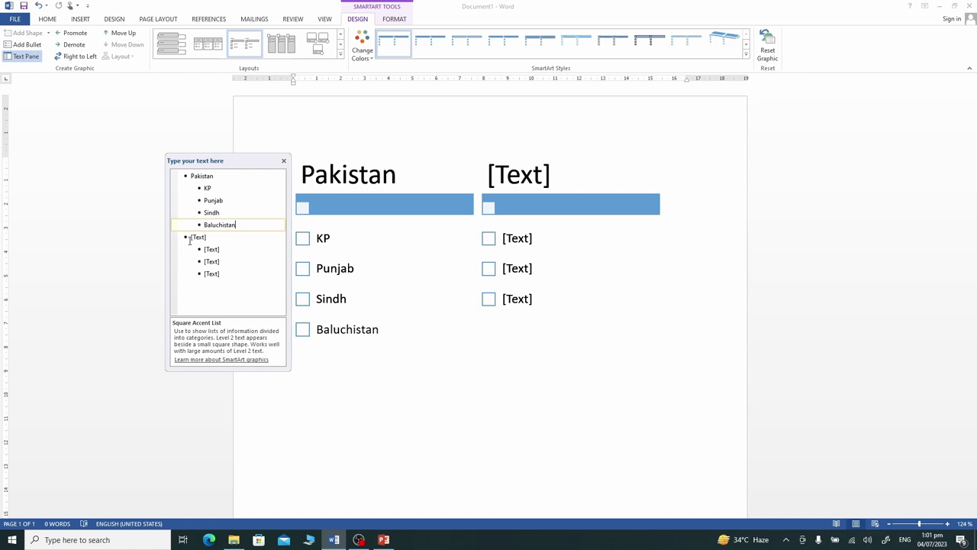
key("Return")
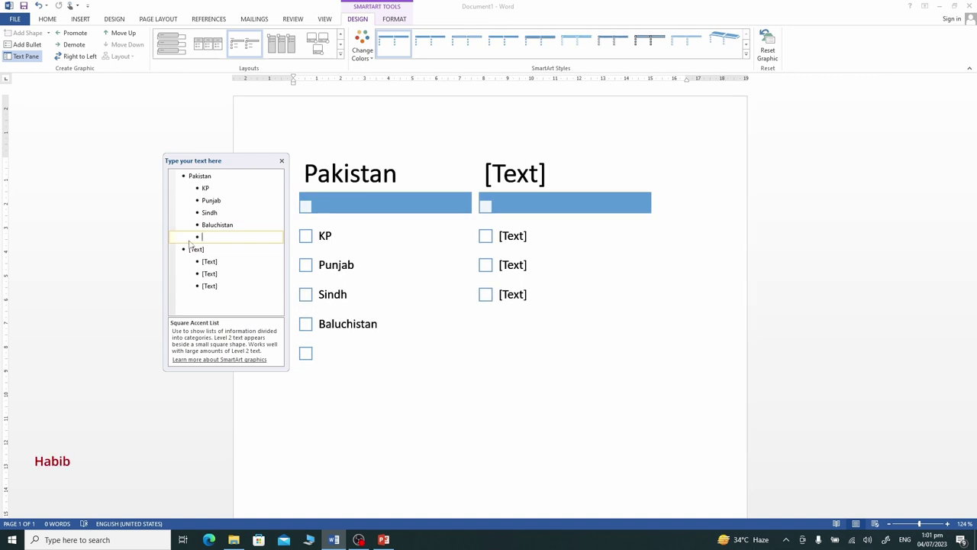
Remove the spare bullet and title the second column Saudi Arabi with Riadh and Jeddah
key("BackSpace")
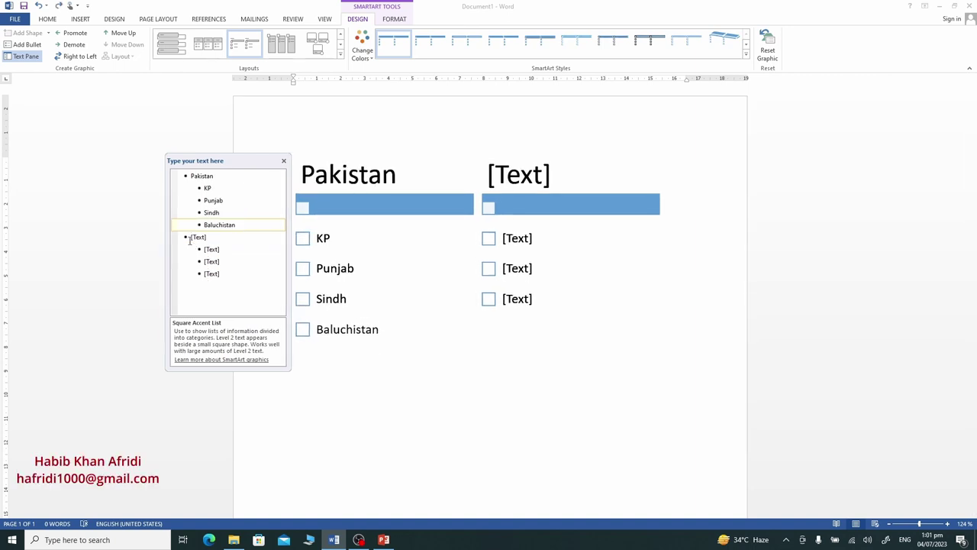
left_click(189, 238)
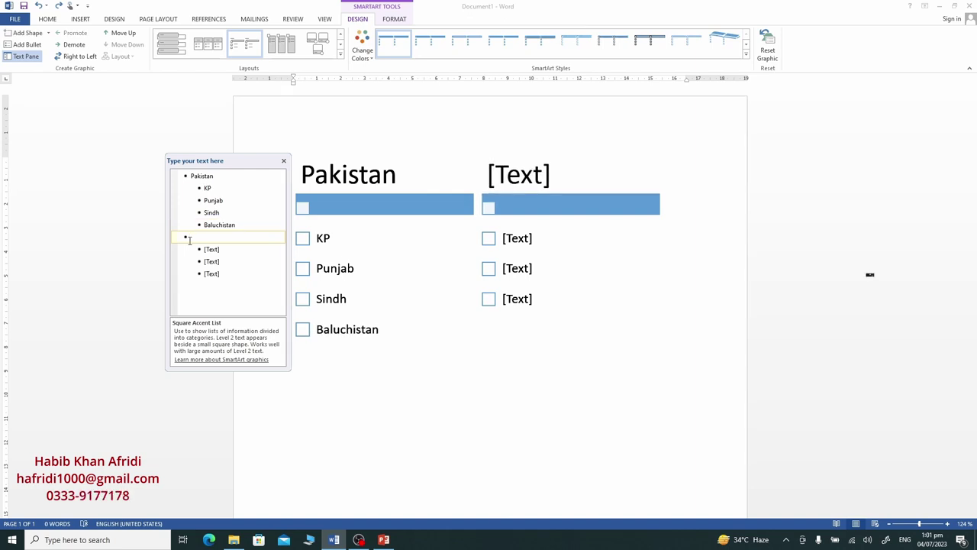
type("Saudi ")
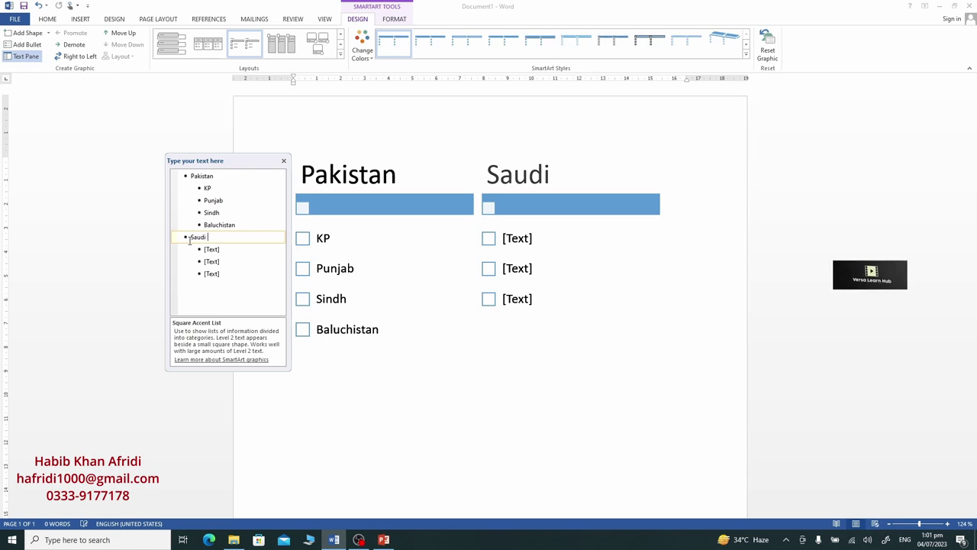
type("Arabi")
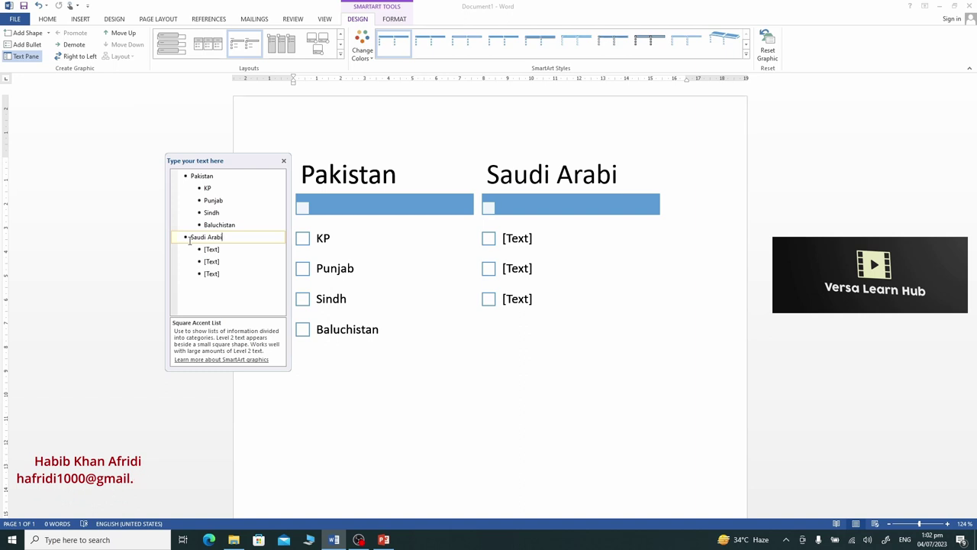
key("Down")
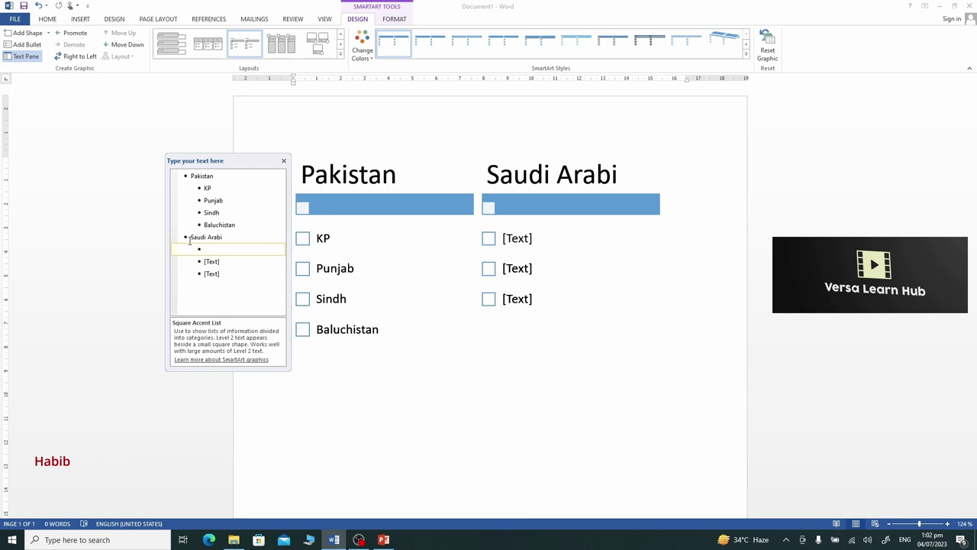
type("Re")
key("BackSpace")
type("i")
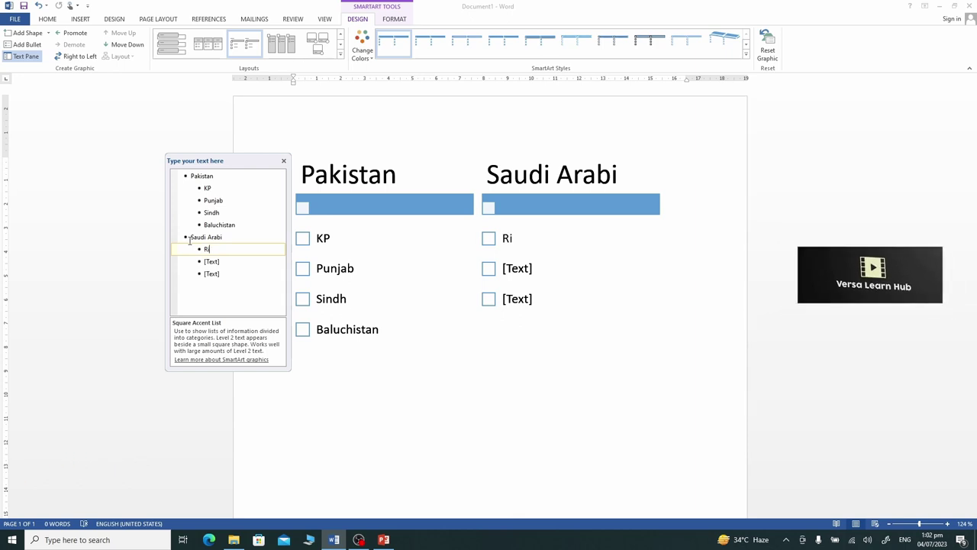
type("adh")
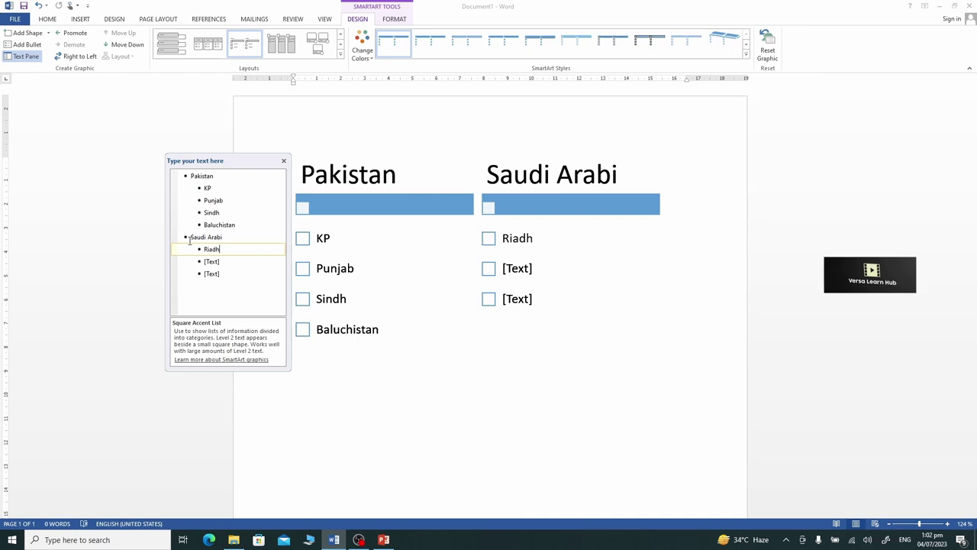
key("Down")
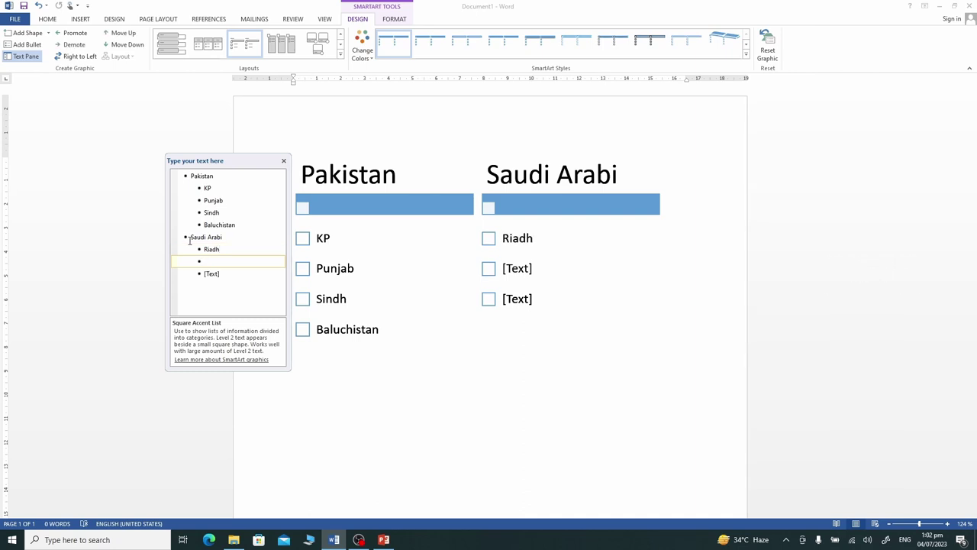
type("Jeddah")
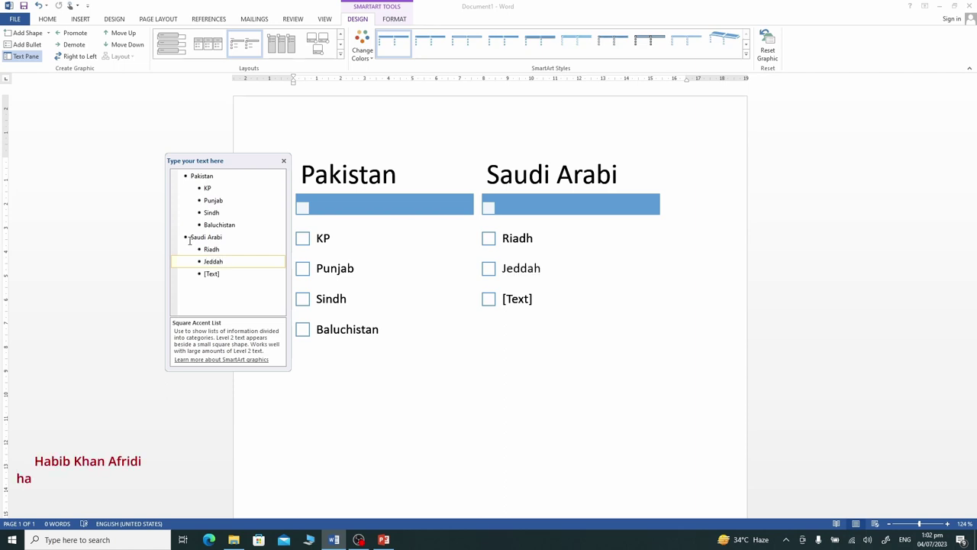
Add Makkah and Madina as further cities under Saudi Arabi
key("Down")
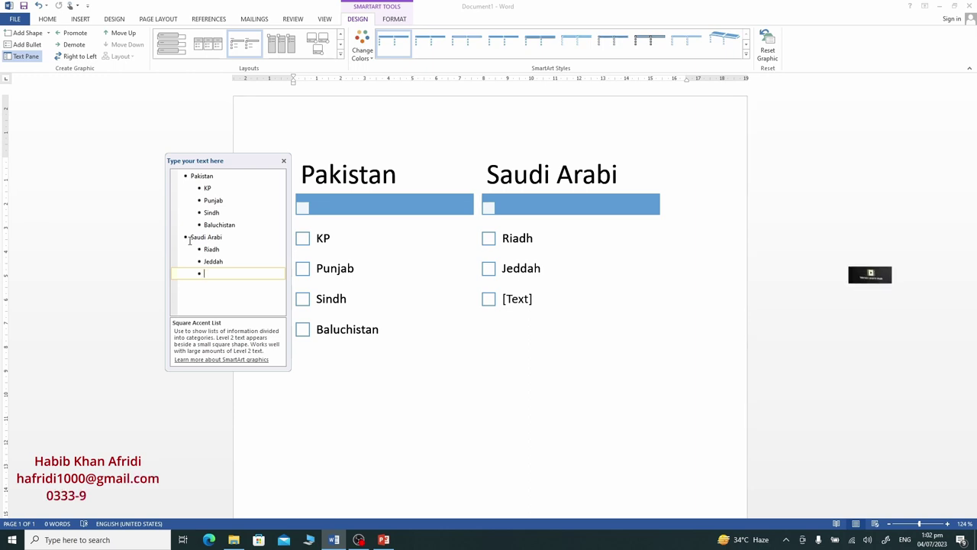
type("M")
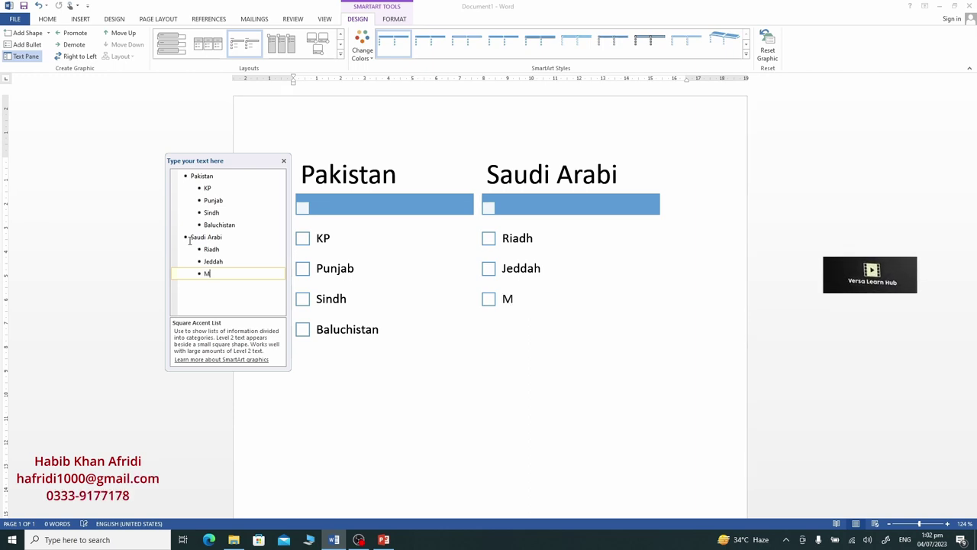
type("akkah")
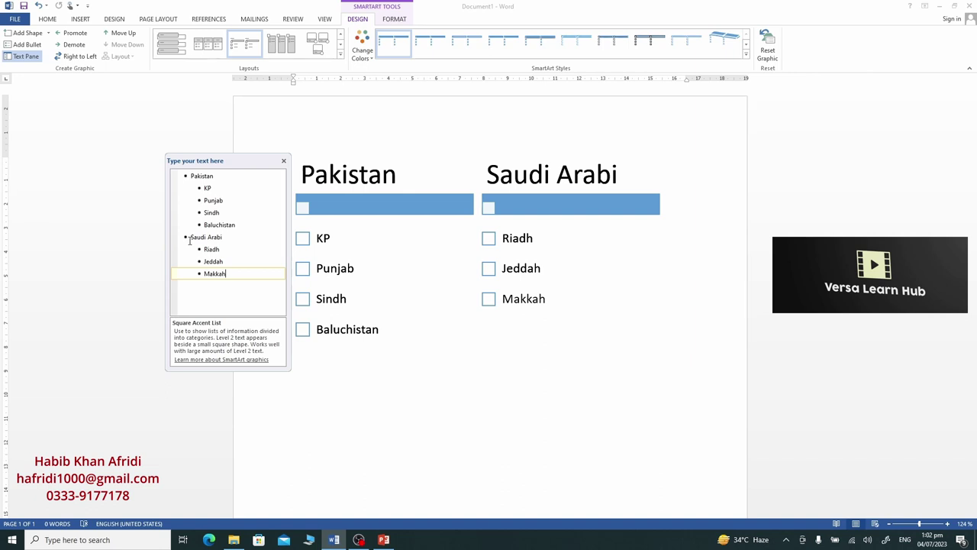
key("Return")
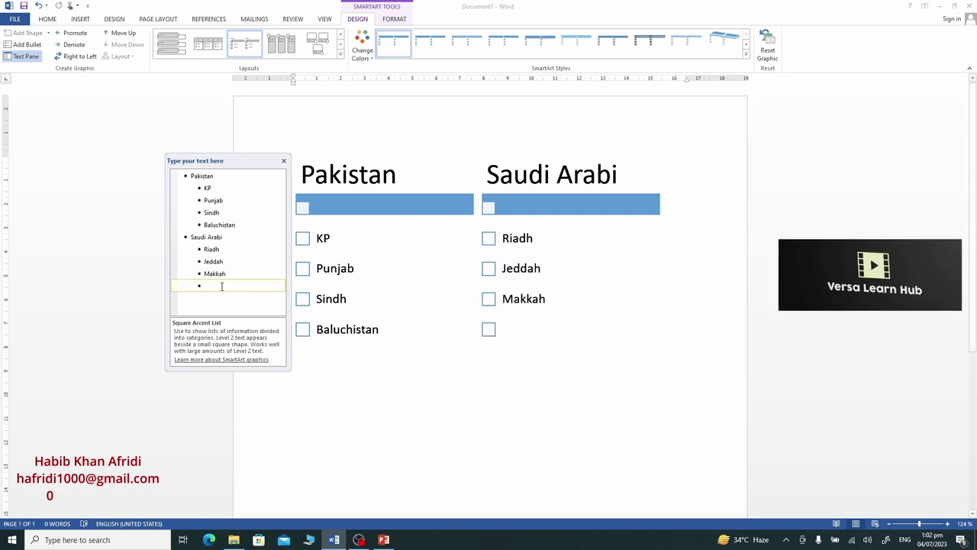
type("Madi")
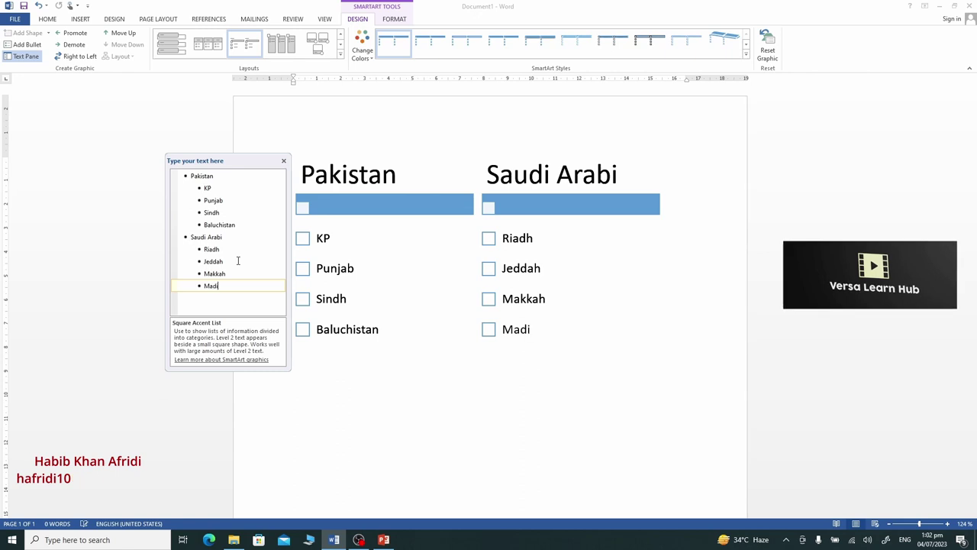
type("na")
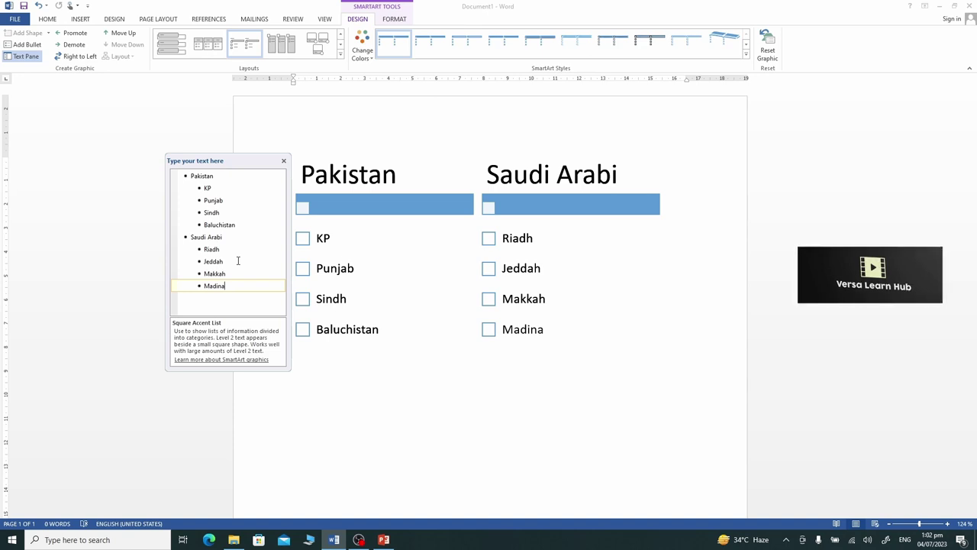
Add a UAE heading with Sharjah, Dubai and Abu Dhabi as its demoted city items
key("Return")
type("UA")
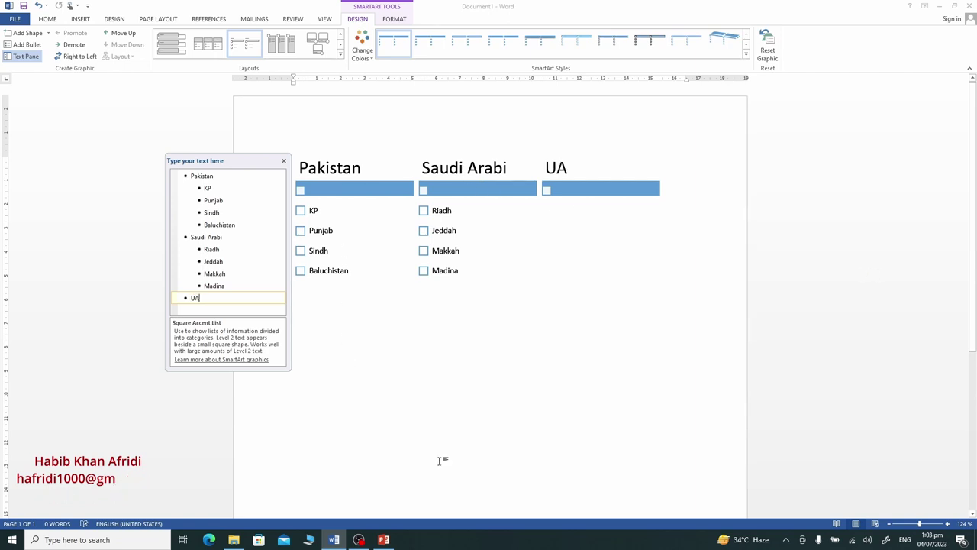
type("E")
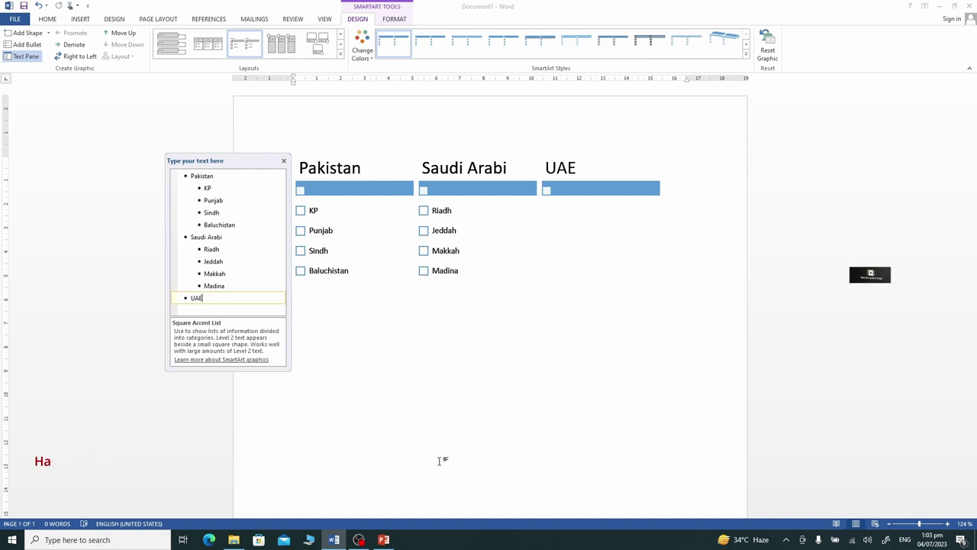
key("Return")
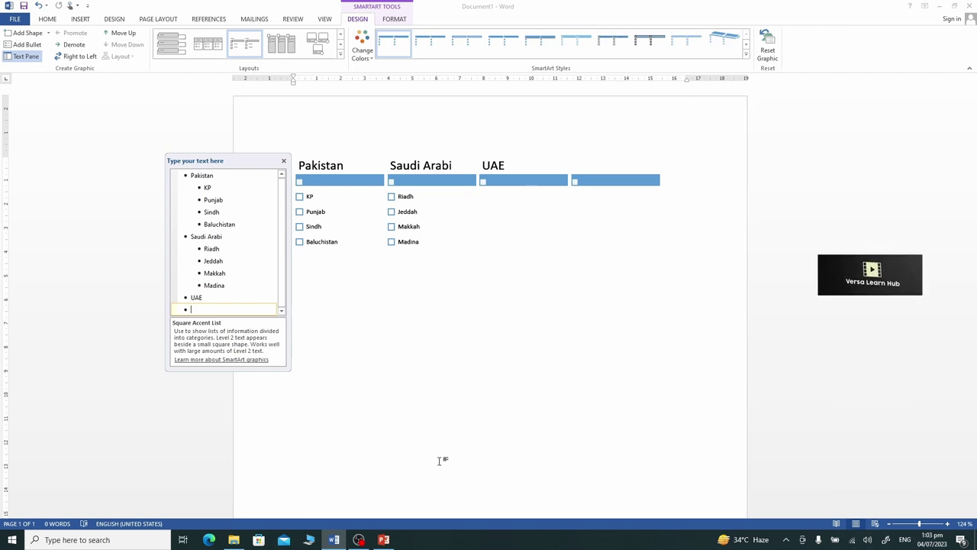
key("Tab")
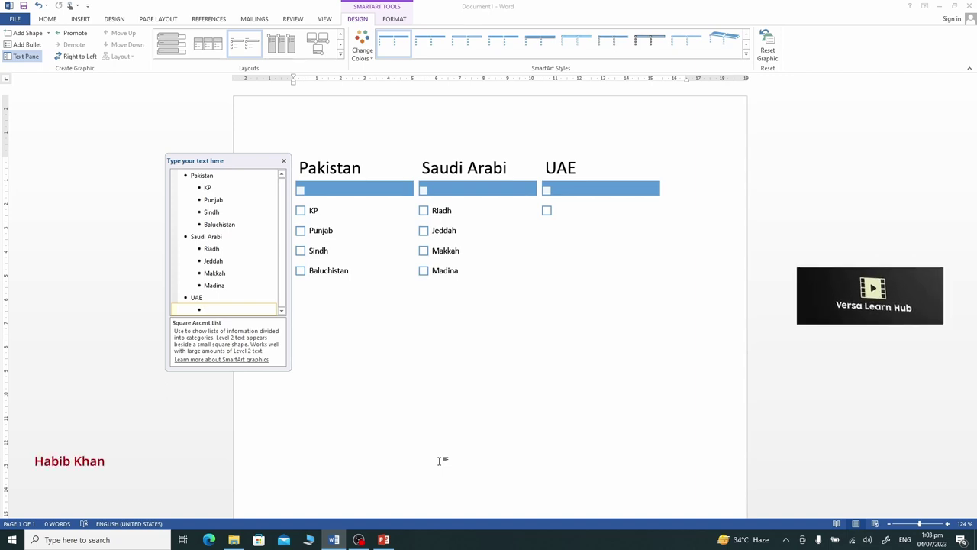
type("Sharja")
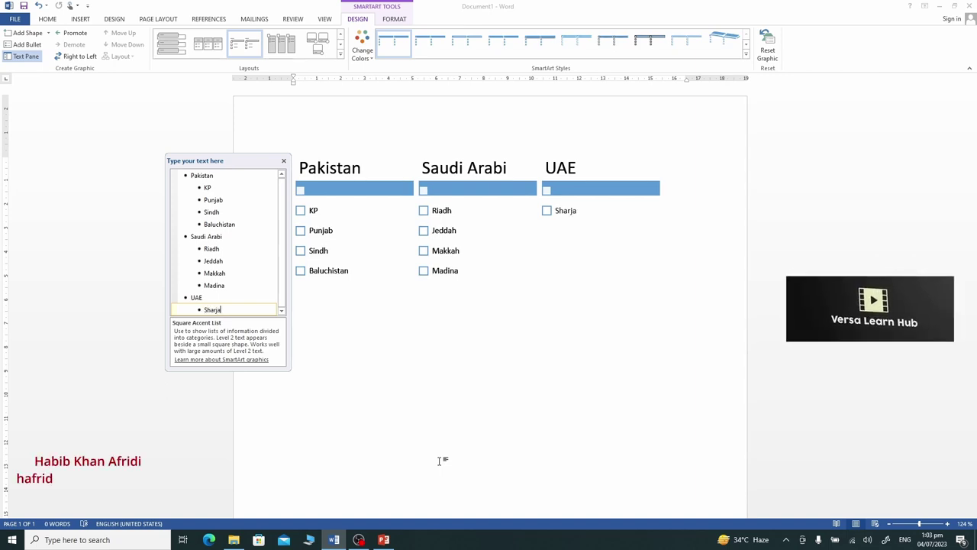
type("h")
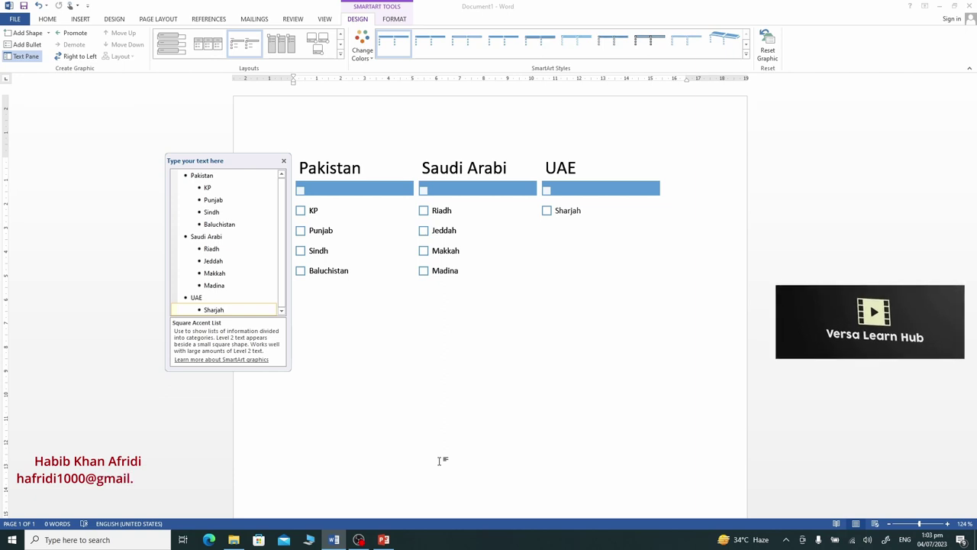
key("Return")
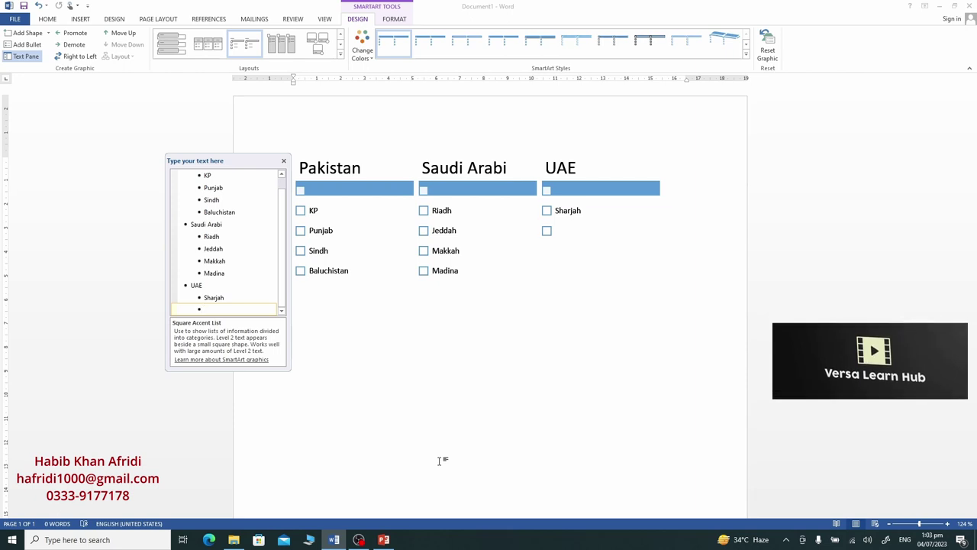
type("D")
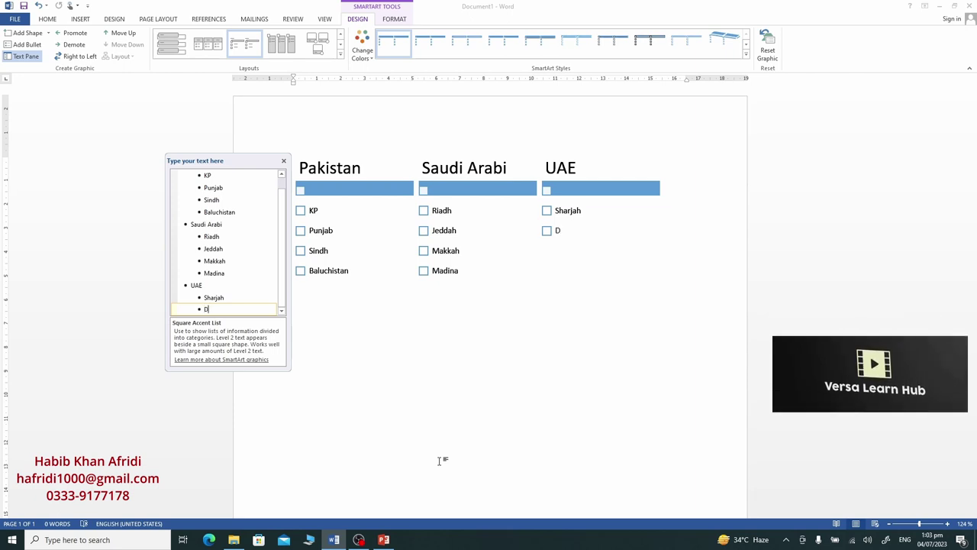
type("ubai")
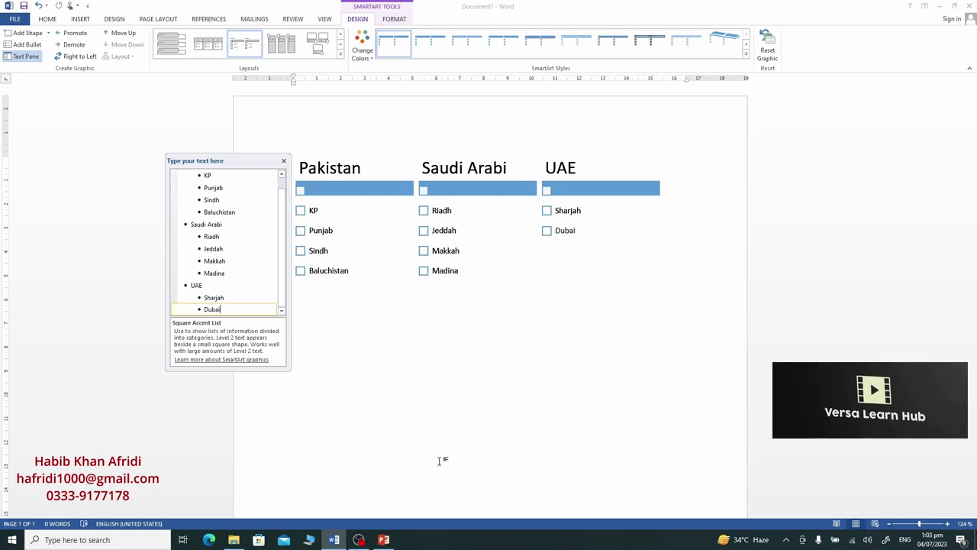
key("Return")
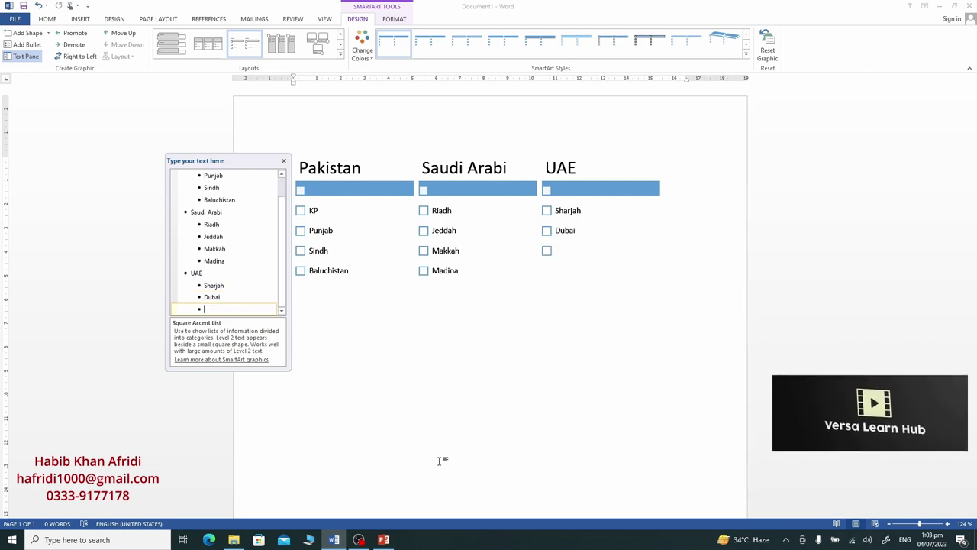
type("Abu Dh")
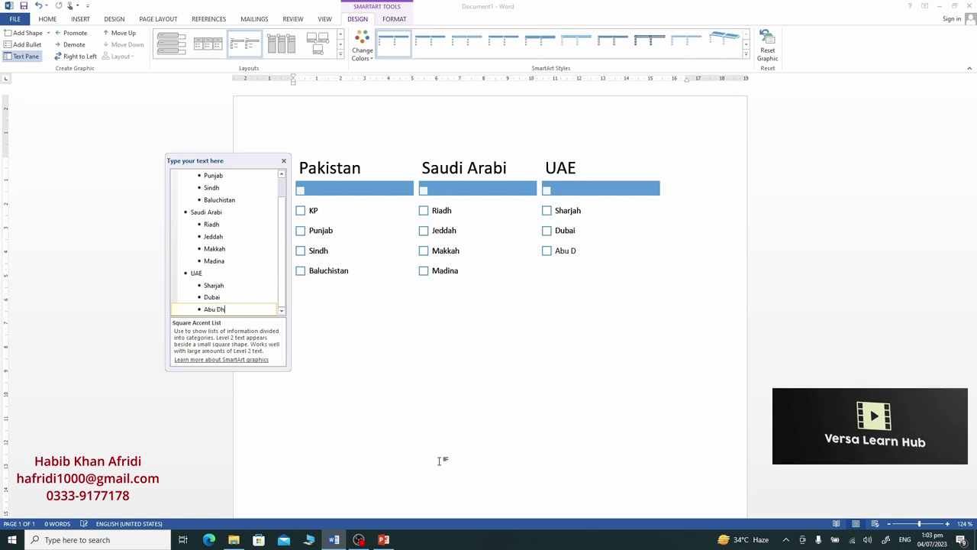
type("abi")
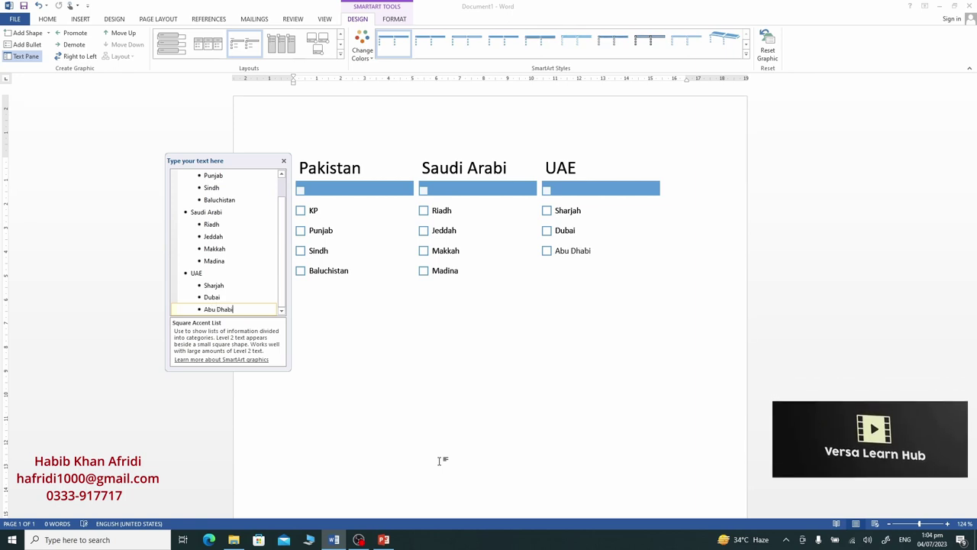
key("Return")
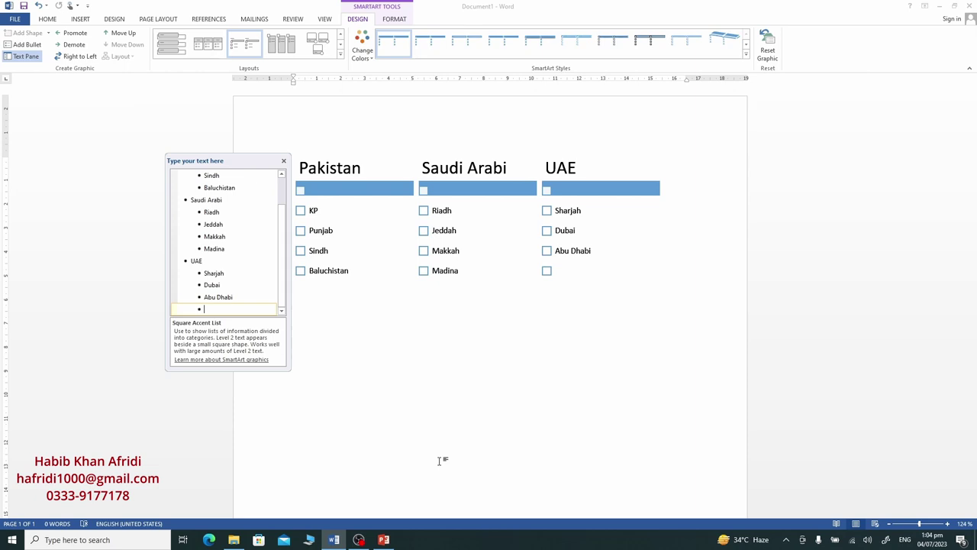
Add a trial USA heading with New York, then select and delete the whole USA group
key("shift+Tab")
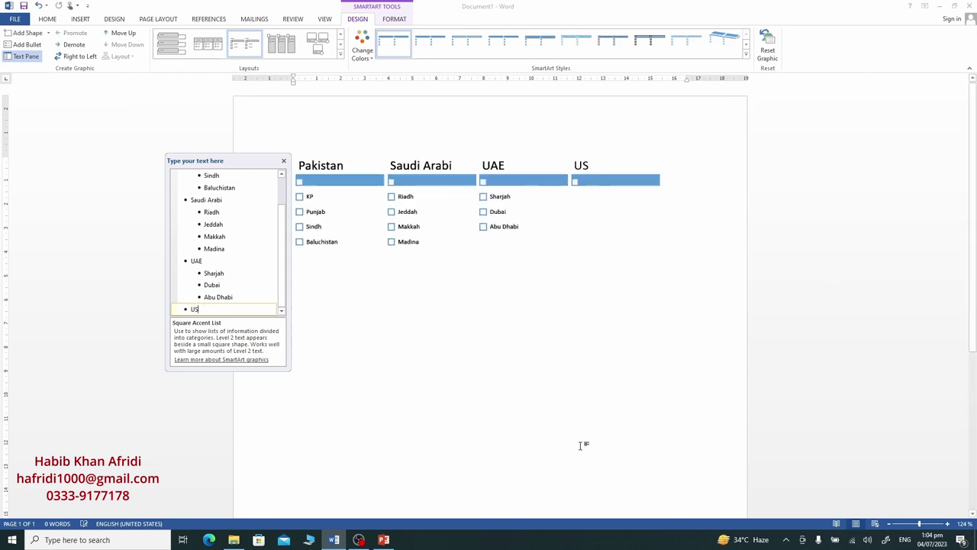
type("A")
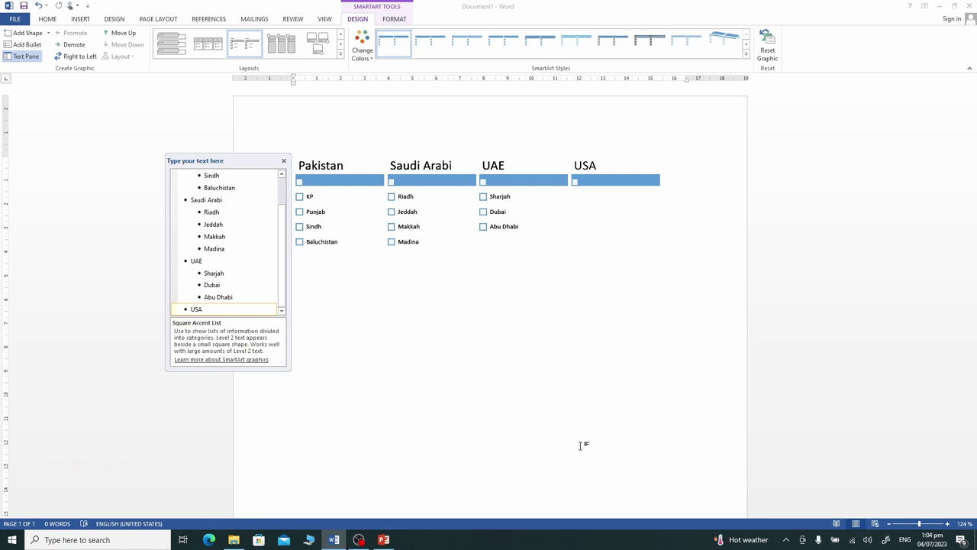
key("Return")
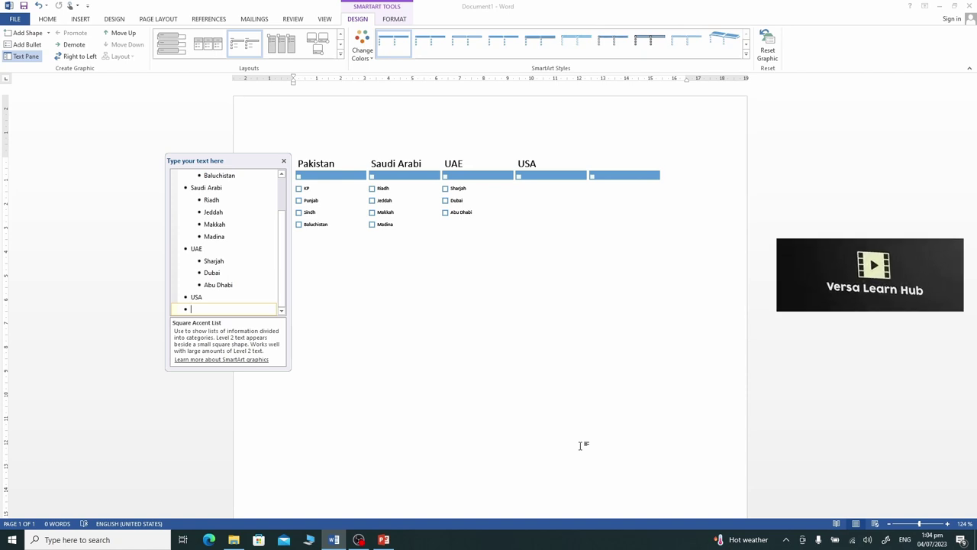
key("Tab")
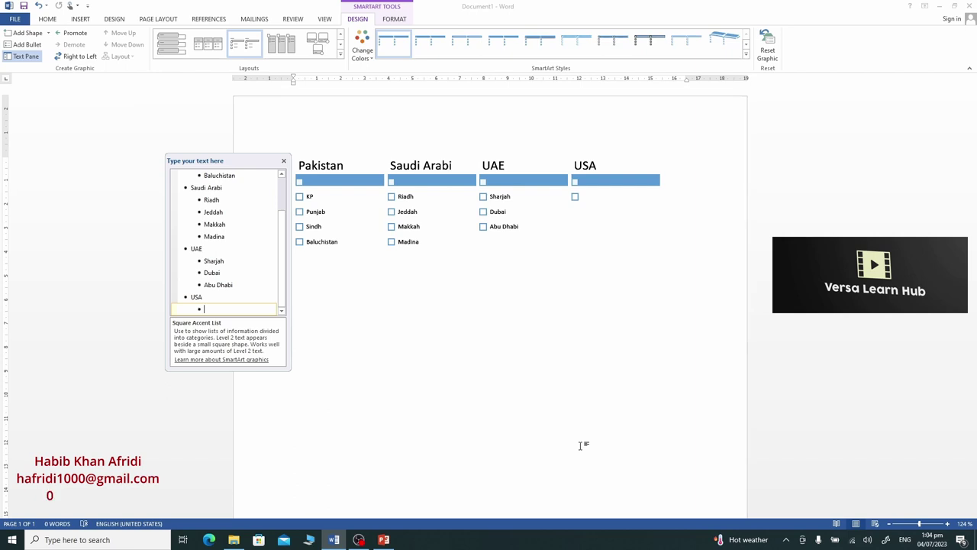
type("New Yor")
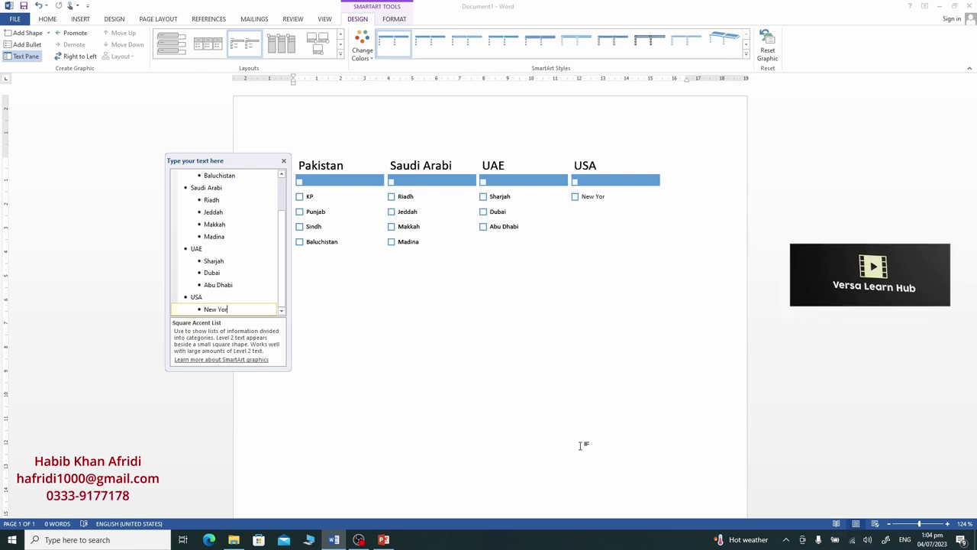
type("k")
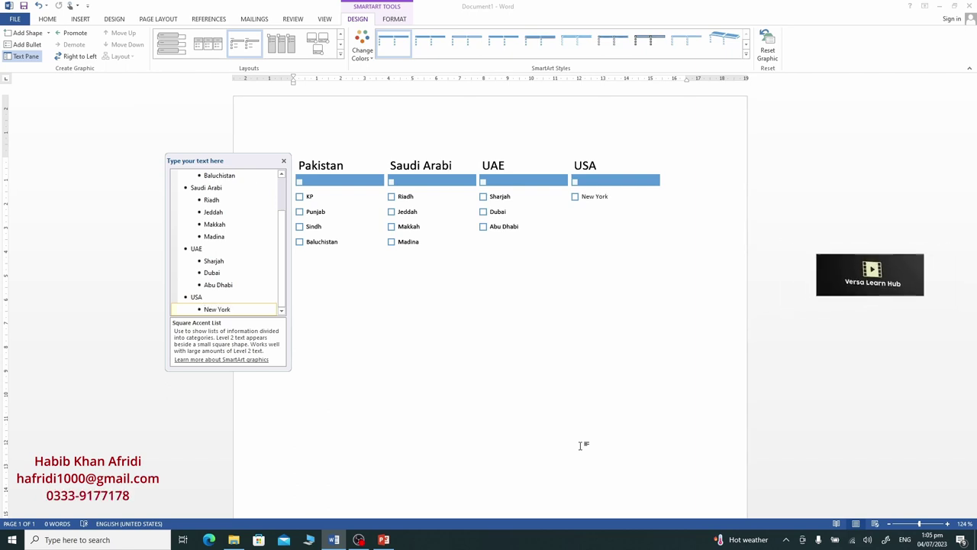
key("Return")
type("Washington DC")
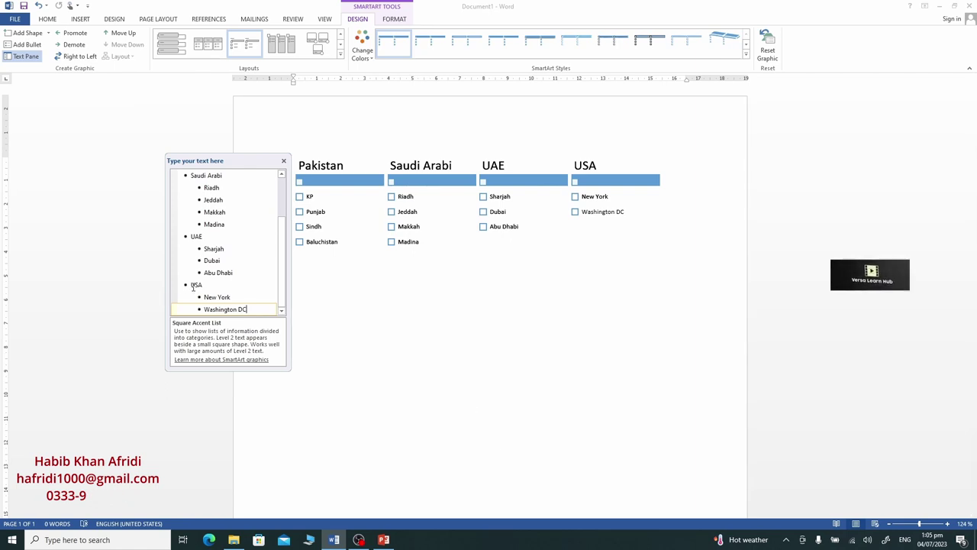
left_click_drag(191, 285, 248, 310)
key("Delete")
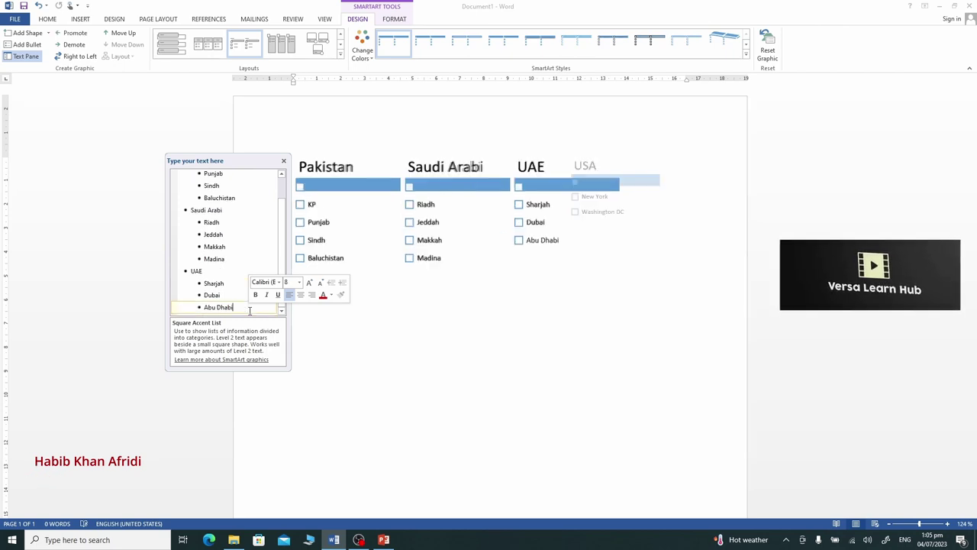
Close the Text Pane and resize the SmartArt wider to the right and much shorter
left_click(283, 162)
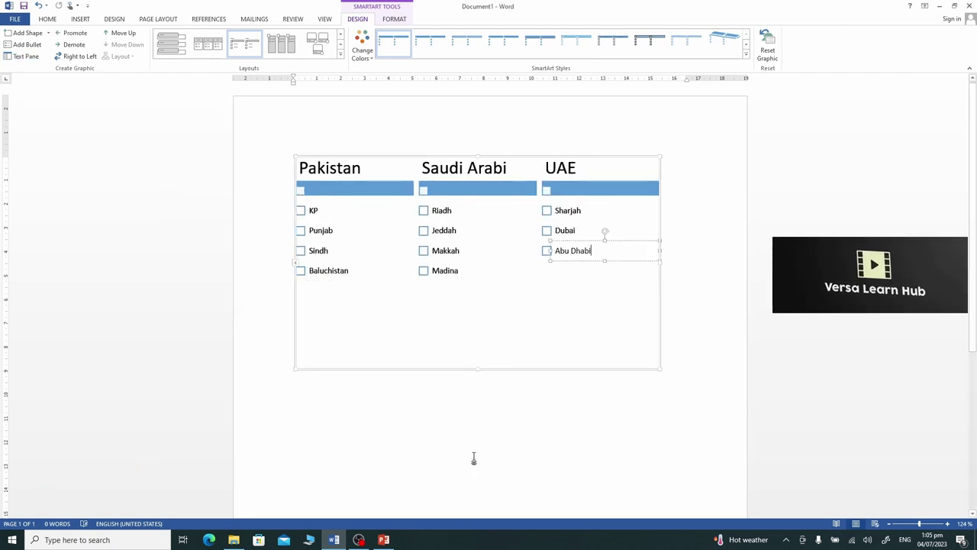
left_click(448, 407)
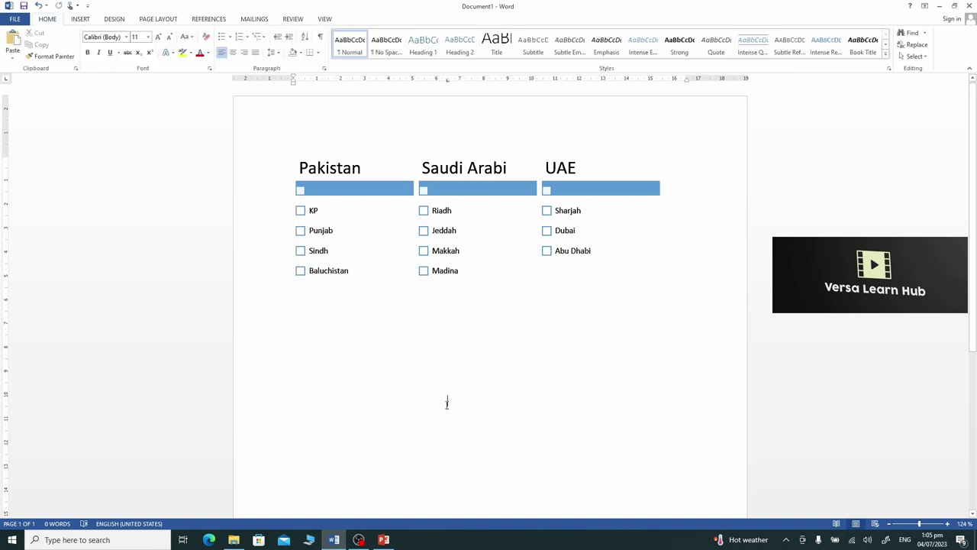
left_click(371, 220)
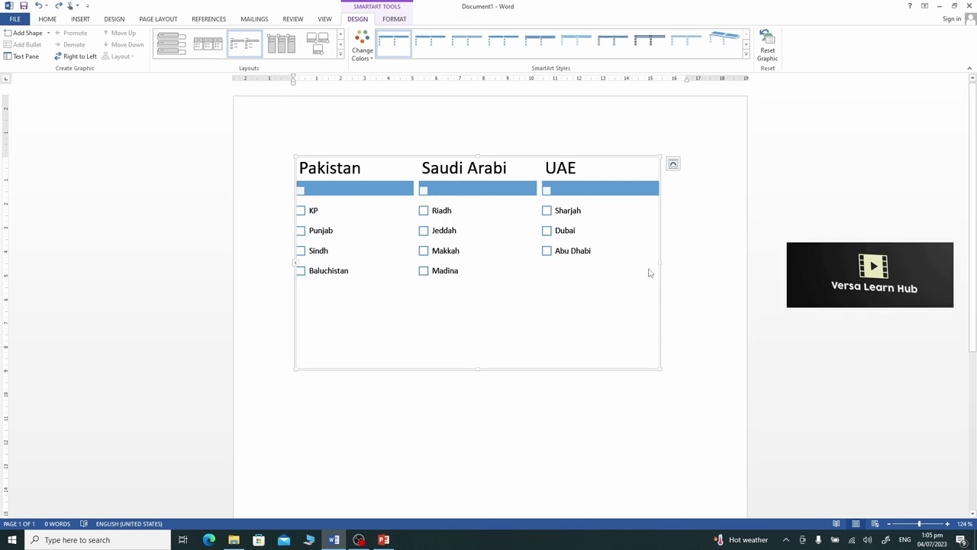
left_click_drag(661, 265, 704, 266)
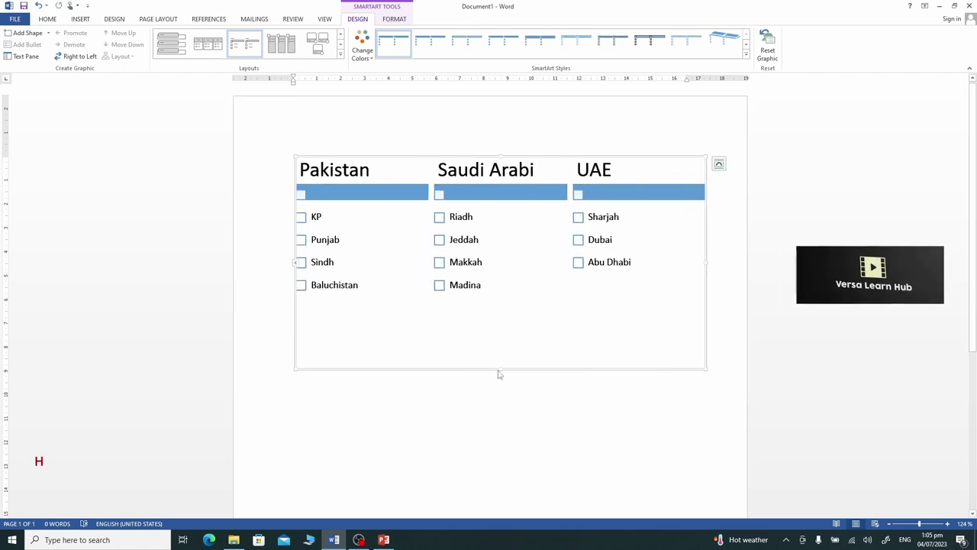
left_click_drag(499, 371, 503, 254)
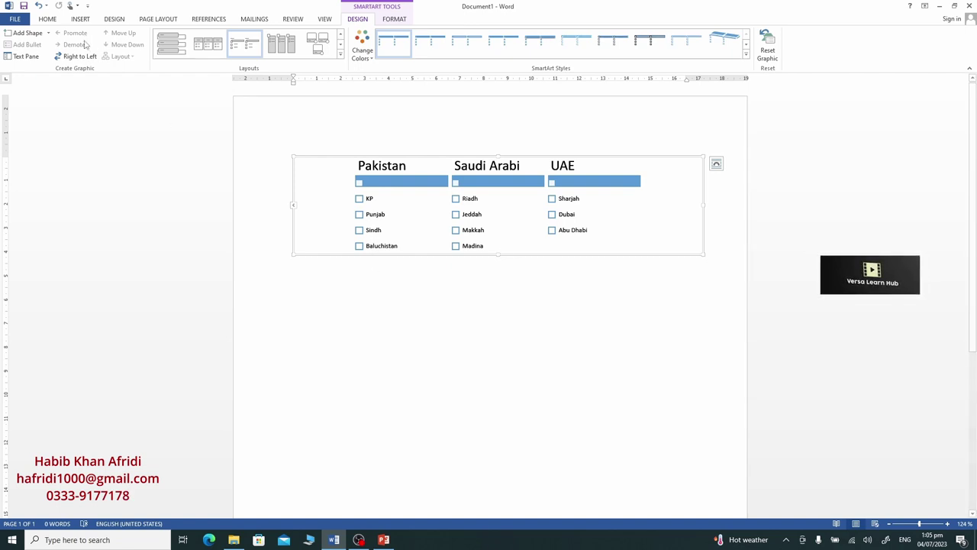
Set the SmartArt text to size 20, trying 28 briefly, and stretch the graphic taller
left_click(47, 19)
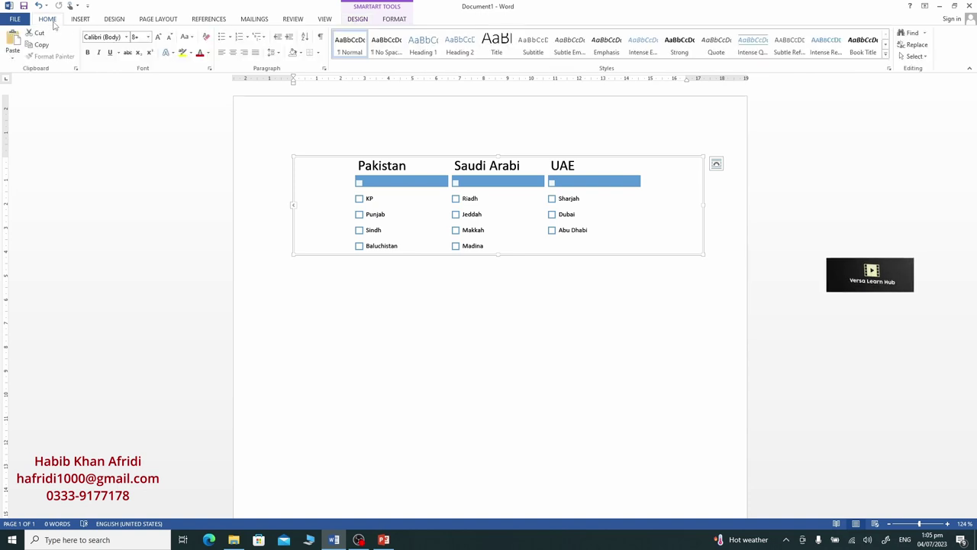
left_click(148, 38)
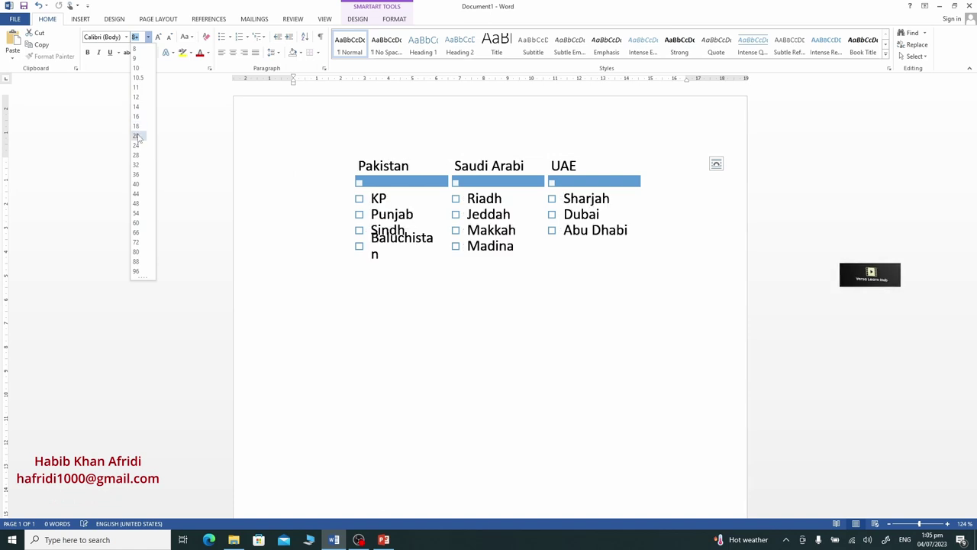
left_click(137, 136)
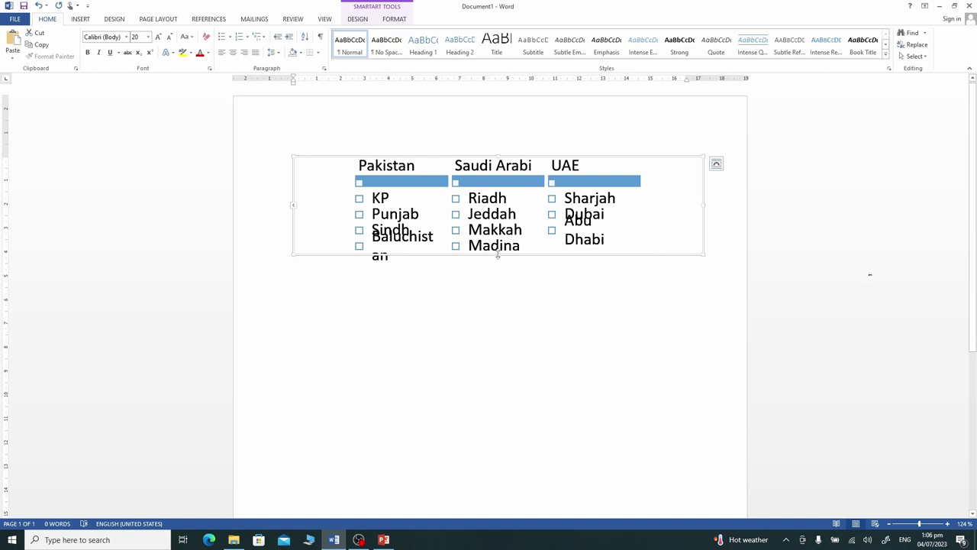
left_click_drag(497, 256, 489, 298)
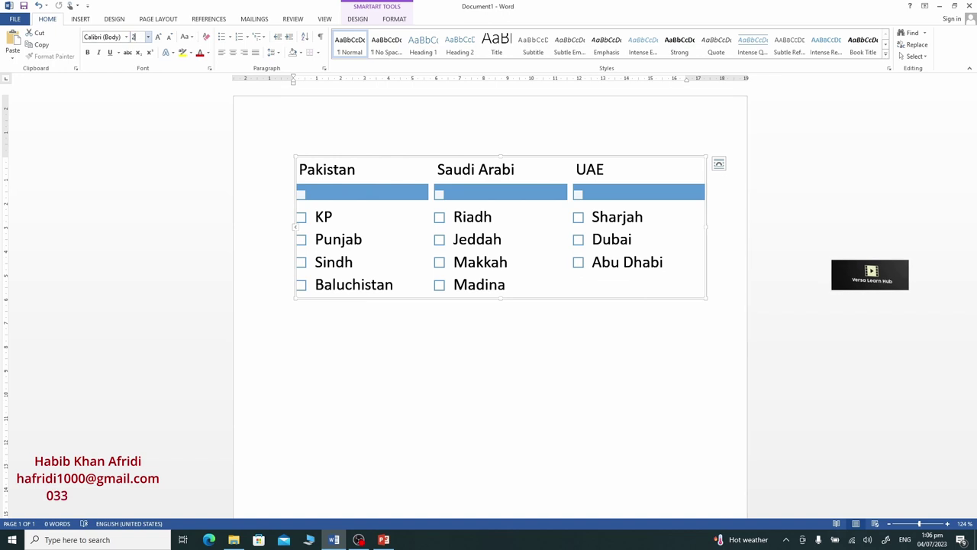
type("28")
key("Return")
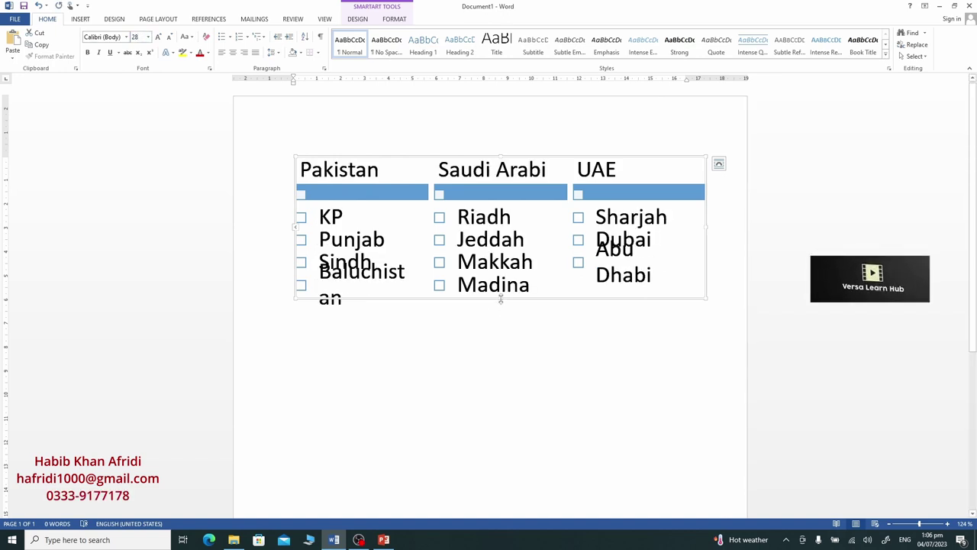
left_click_drag(500, 299, 491, 344)
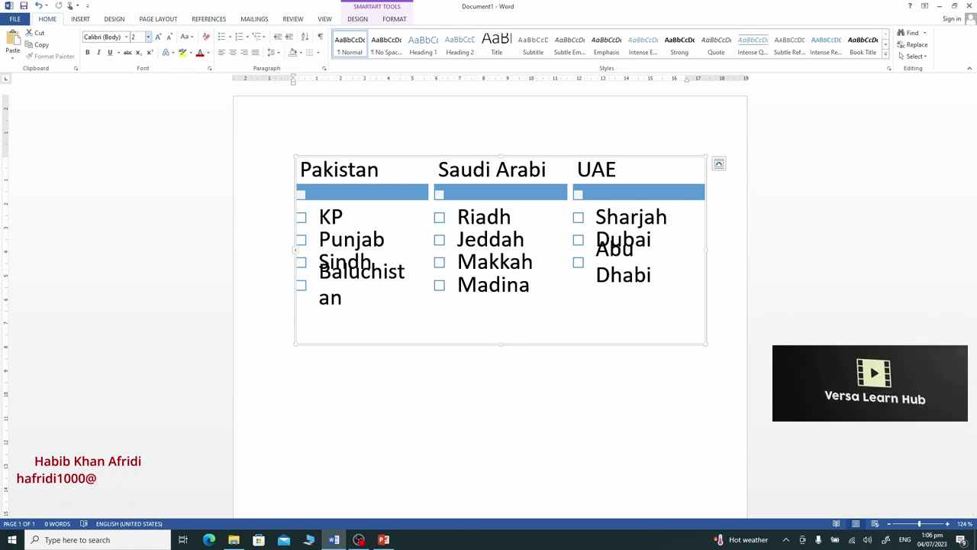
type("0")
key("Return")
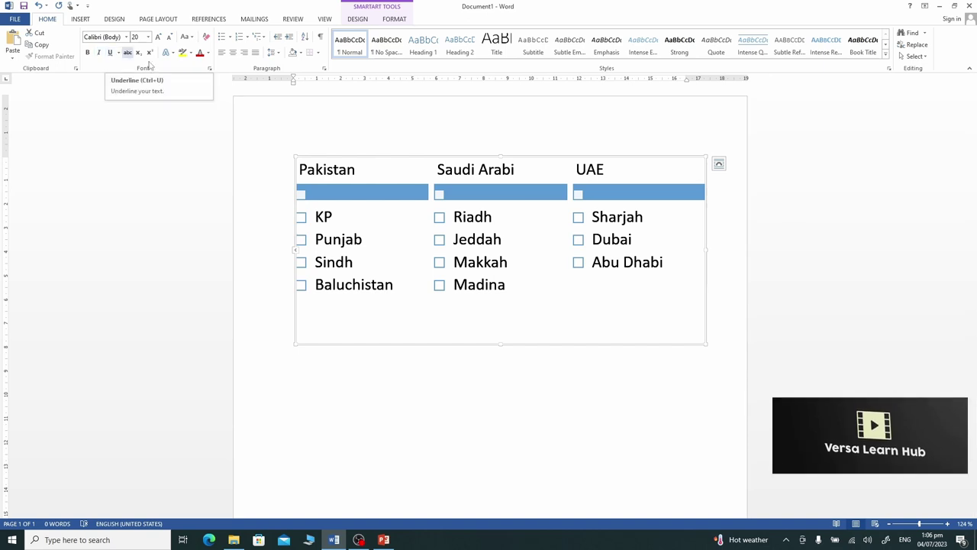
Try center and right alignment, then align the SmartArt text left
left_click(232, 53)
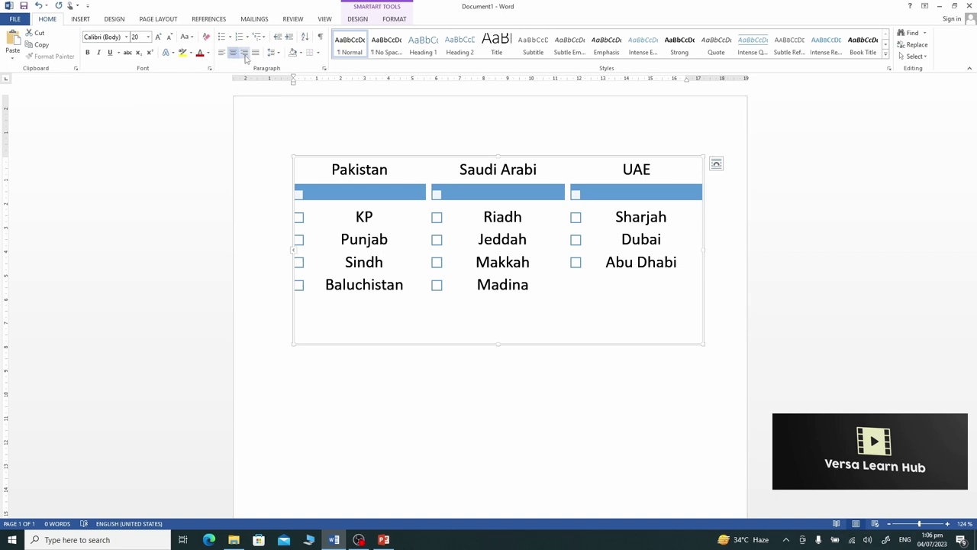
left_click(245, 53)
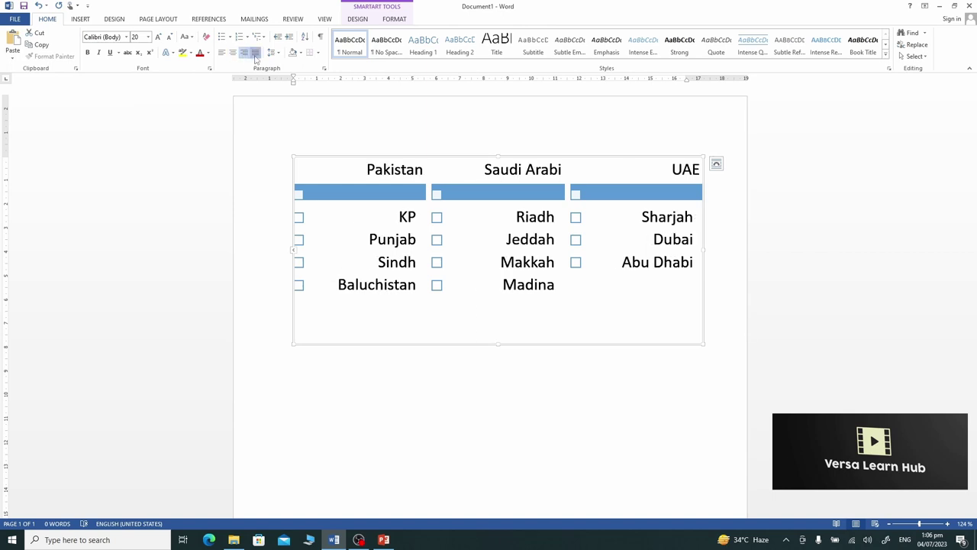
left_click(255, 55)
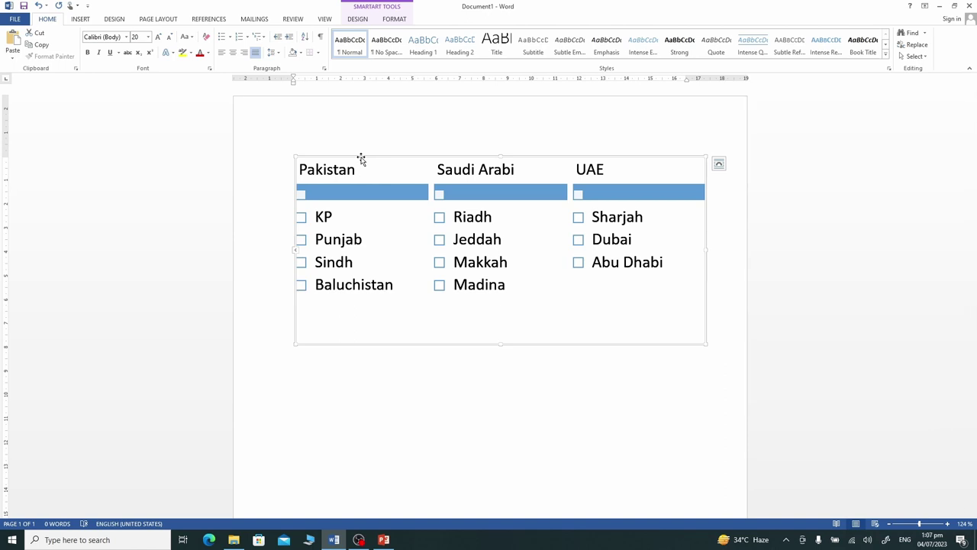
Switch to Vertical Box List, enlarge the frame, preview Hierarchy List, then return to Vertical Box List
left_click(365, 23)
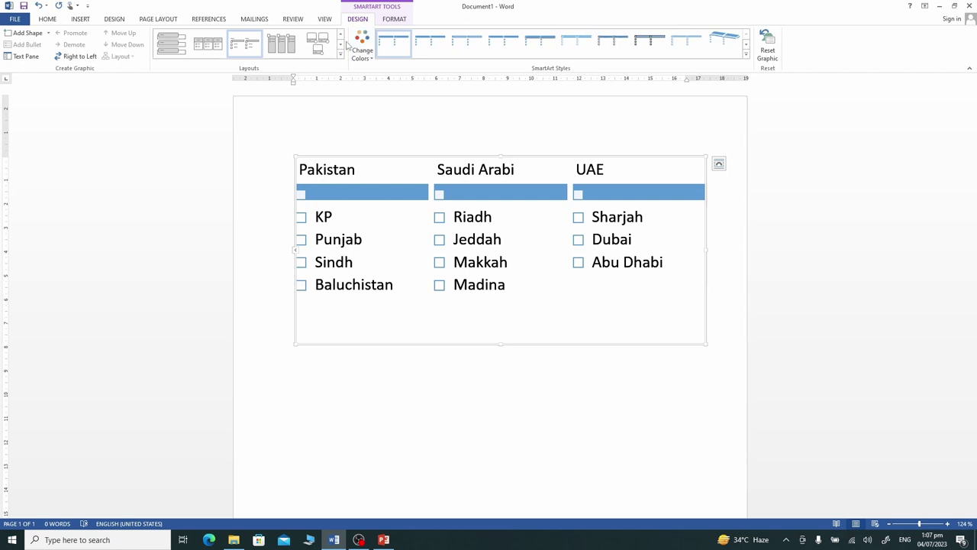
left_click(170, 54)
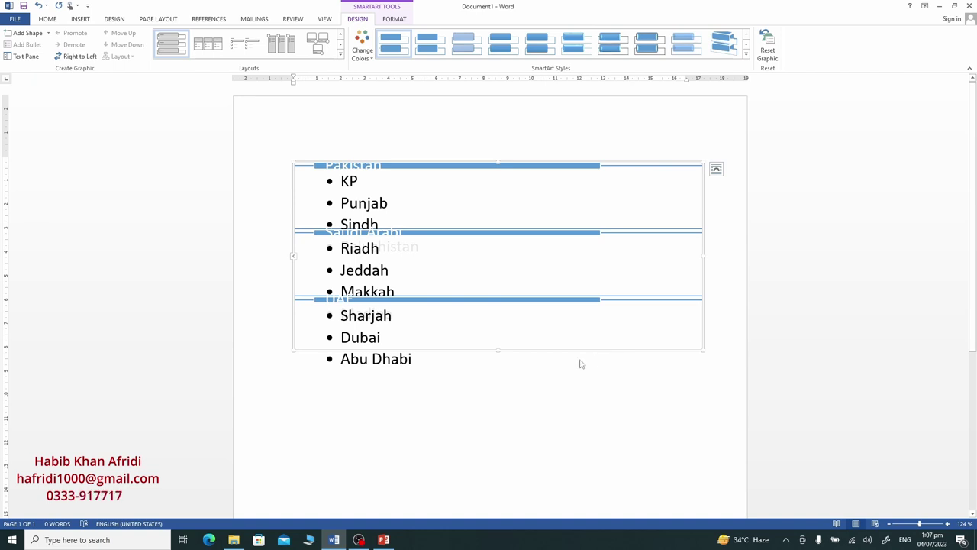
mouse_move(498, 348)
left_mouse_down()
mouse_move(476, 497)
mouse_move(478, 484)
left_mouse_up()
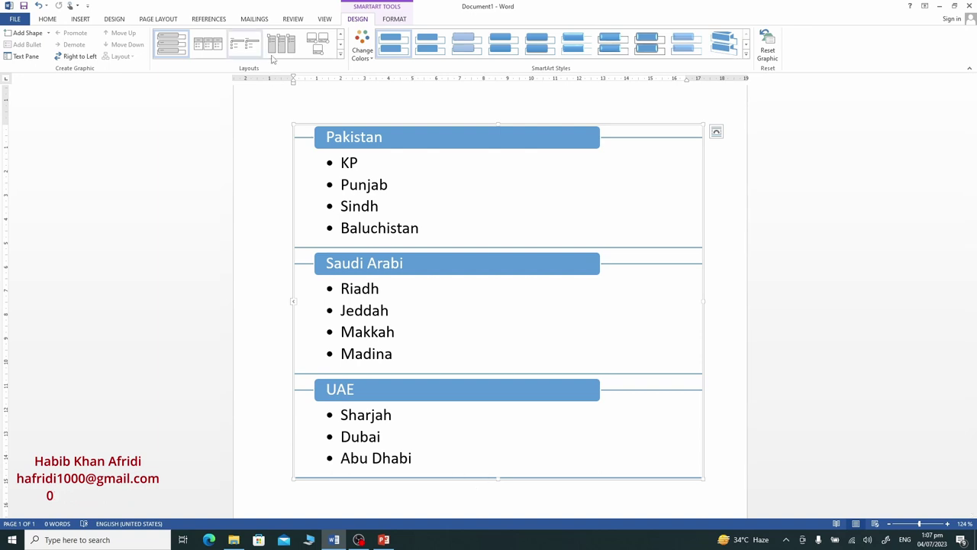
left_click(342, 56)
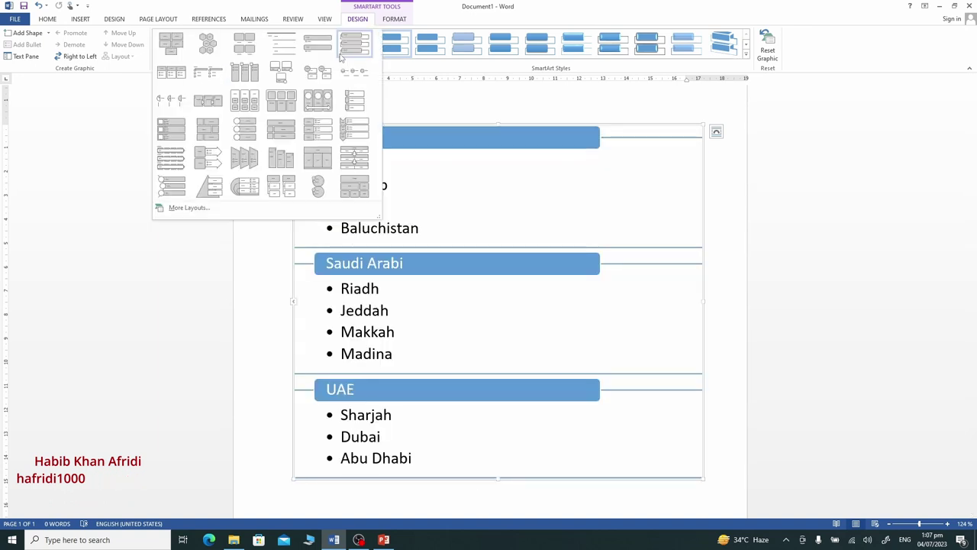
left_click(281, 200)
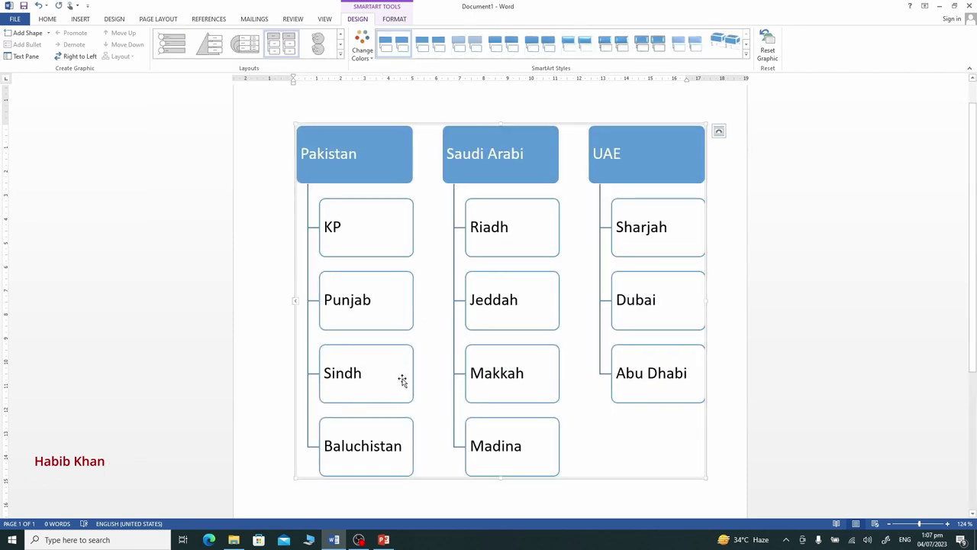
left_click(341, 55)
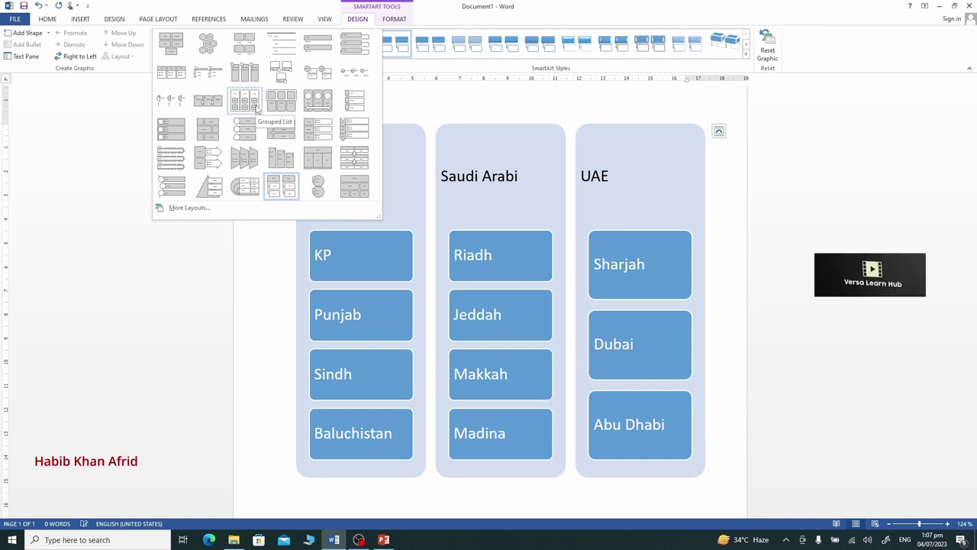
left_click(348, 54)
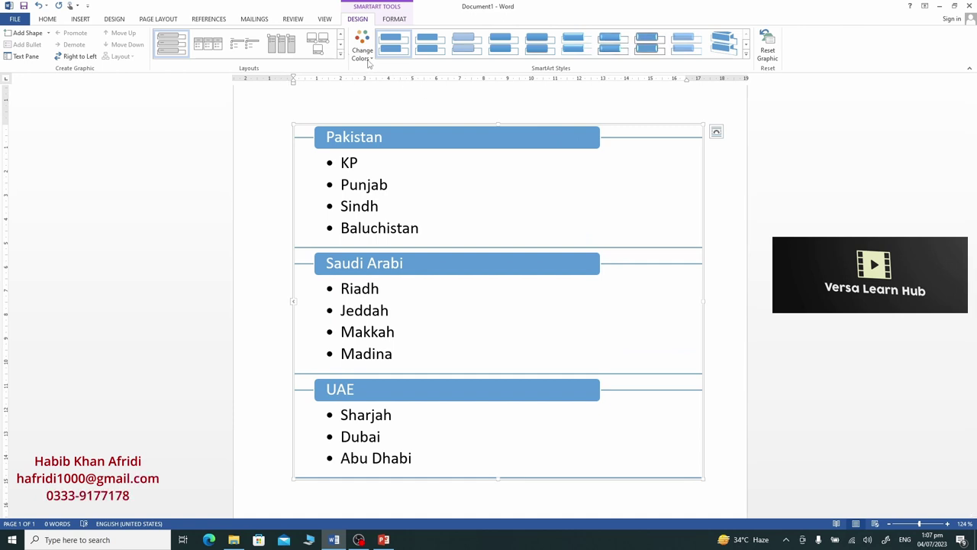
Apply the Colorful - Accent Colors scheme to the SmartArt and check the new colours
left_click(363, 55)
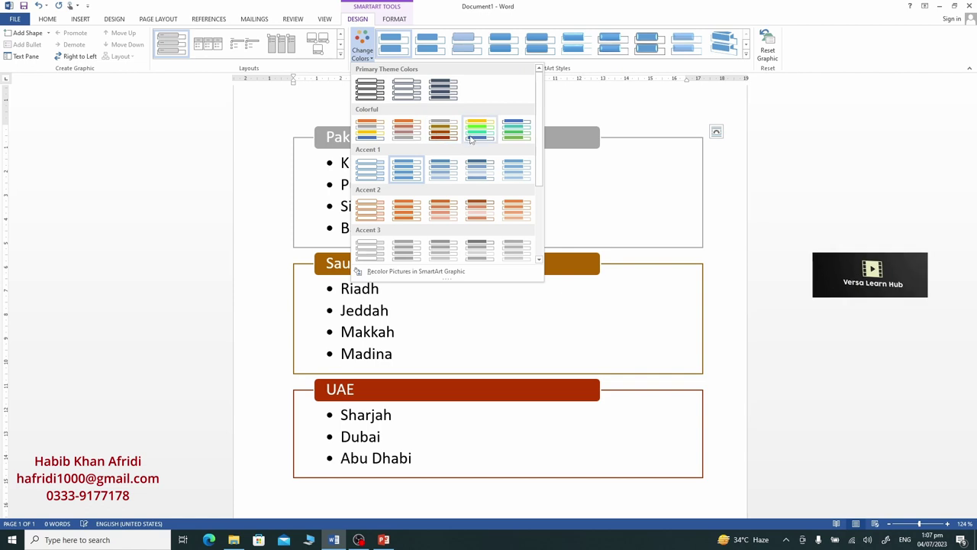
left_click(384, 139)
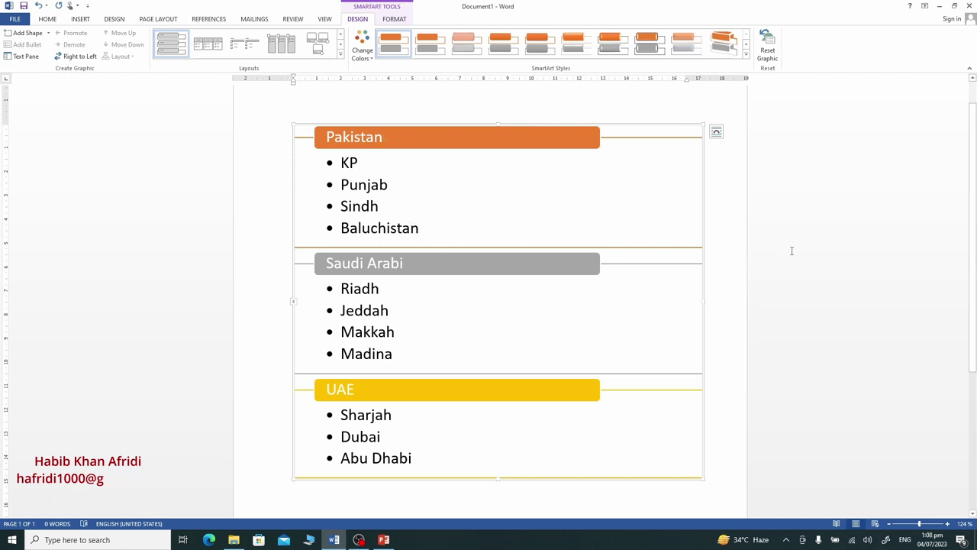
left_click(763, 258)
left_click(547, 231)
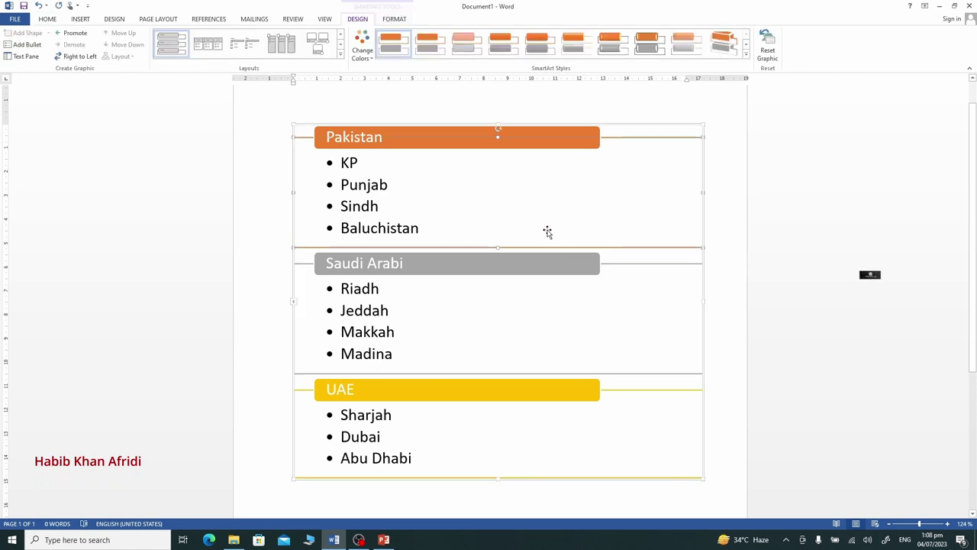
Remove the Baluchistan bullet from Pakistan's list, finishing the deletion in the SmartArt text pane
left_click(412, 228)
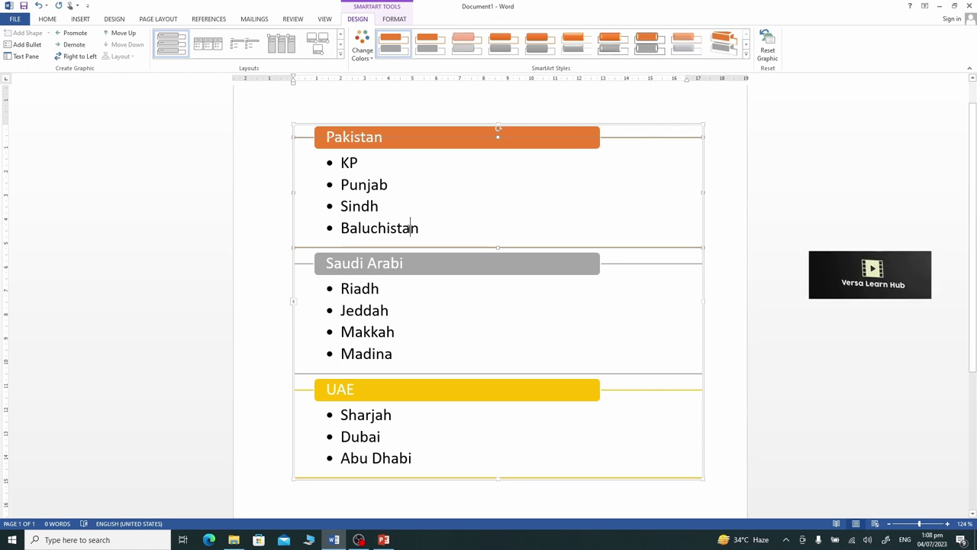
double_click(418, 228)
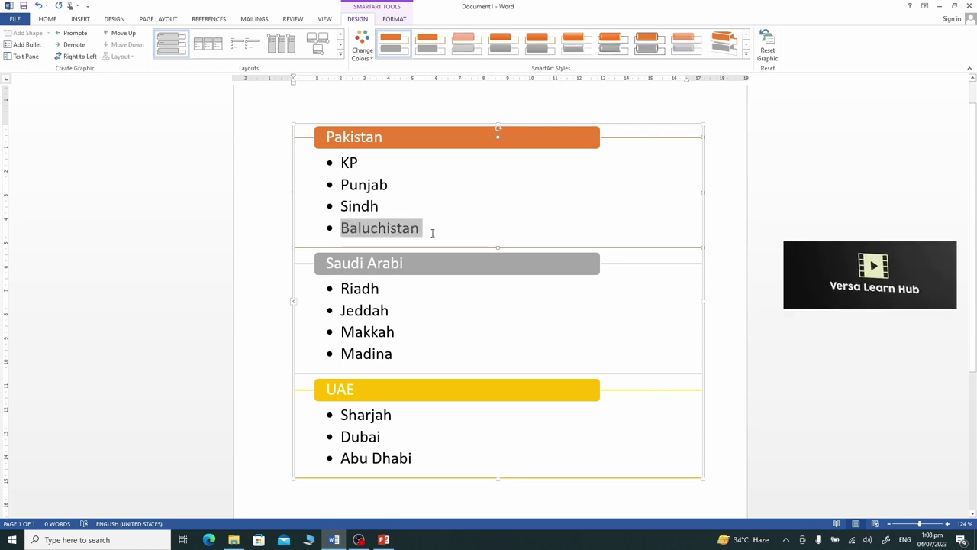
key("Delete")
key("Delete")
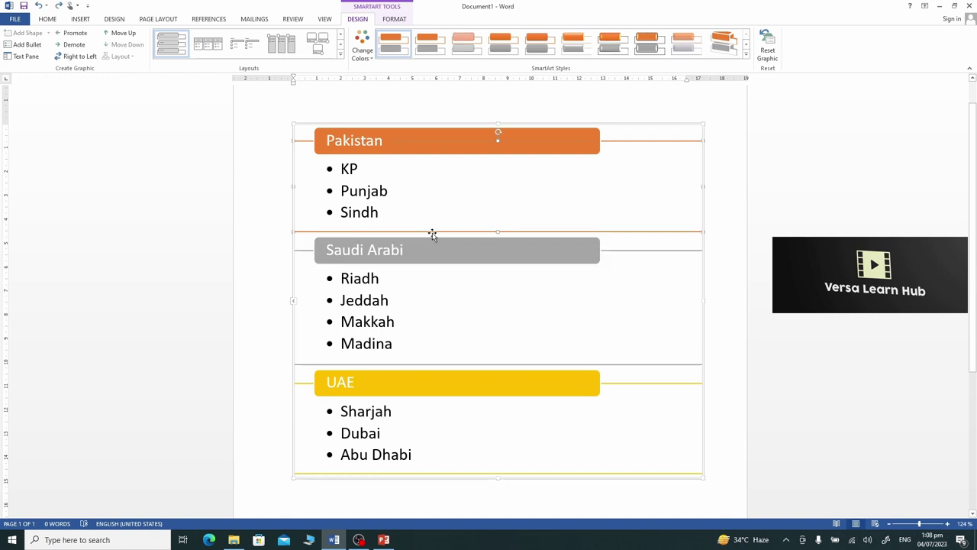
key("ctrl+z")
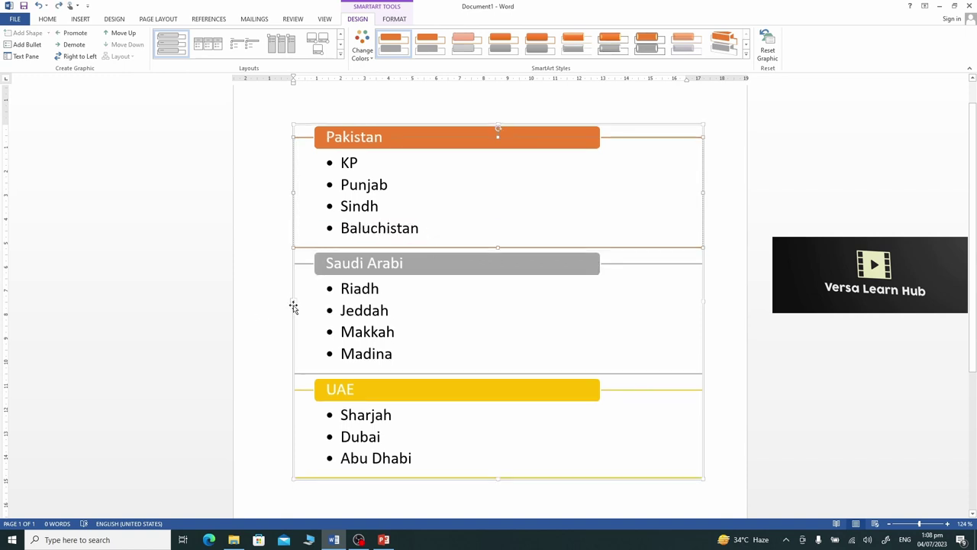
left_click(293, 306)
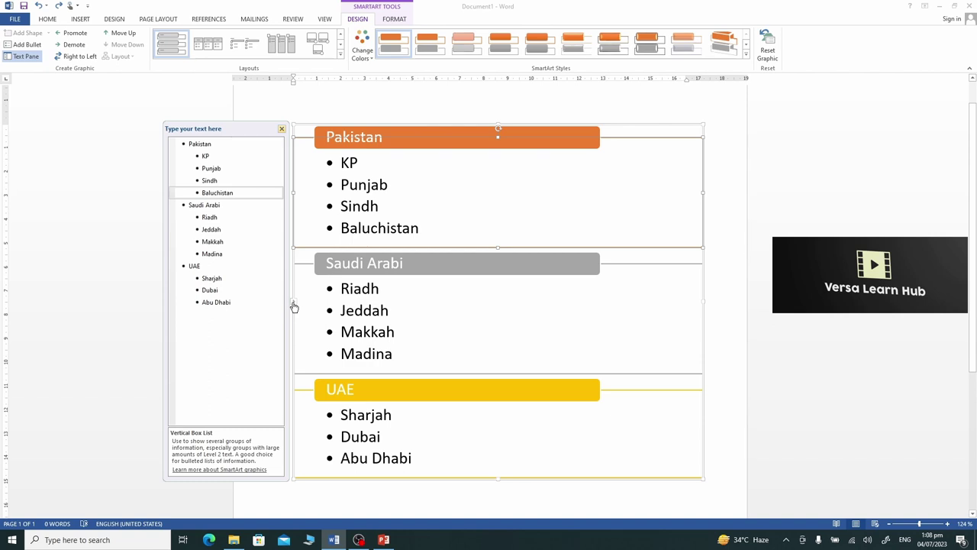
left_click(244, 193)
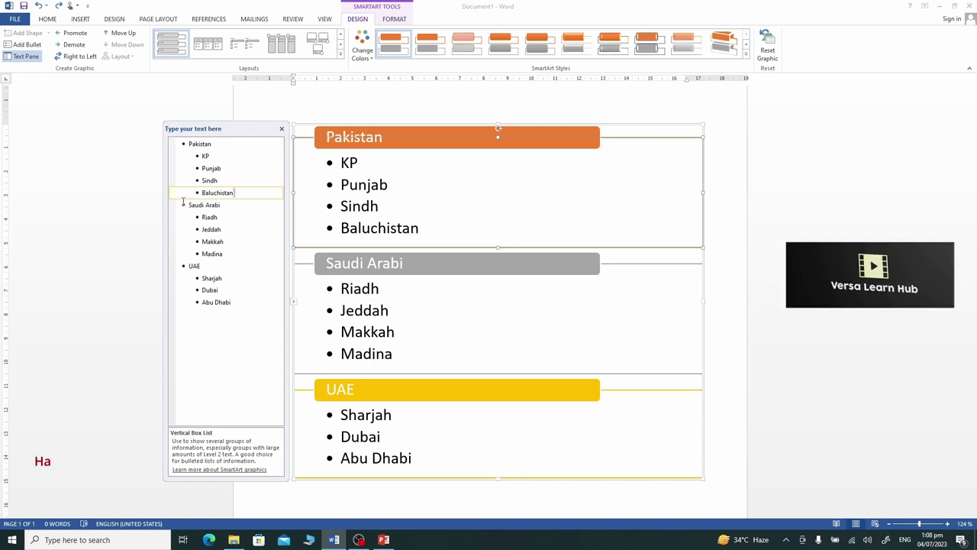
left_click_drag(183, 201, 200, 193)
key("BackSpace")
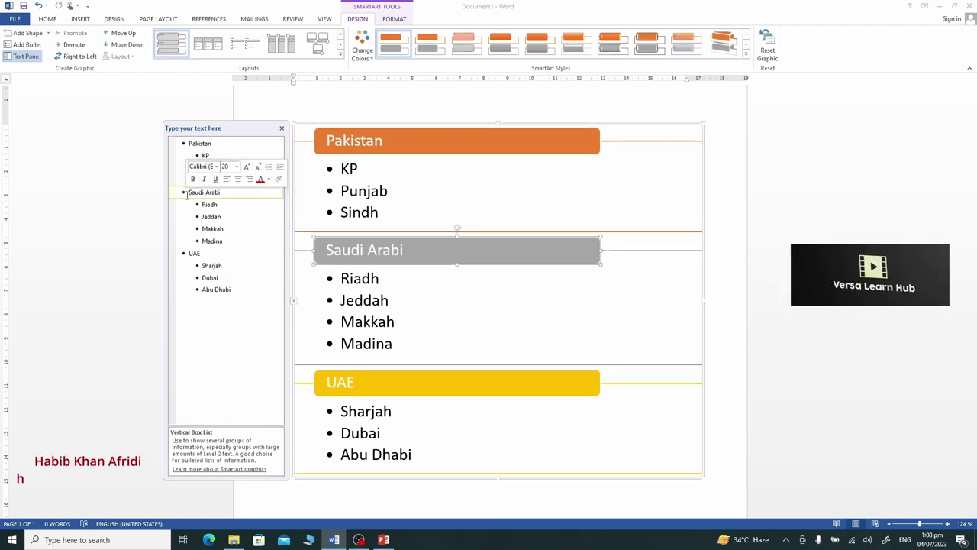
Delete and then restore the UAE group with its cities, leaving the diagram deselected
left_click(185, 254)
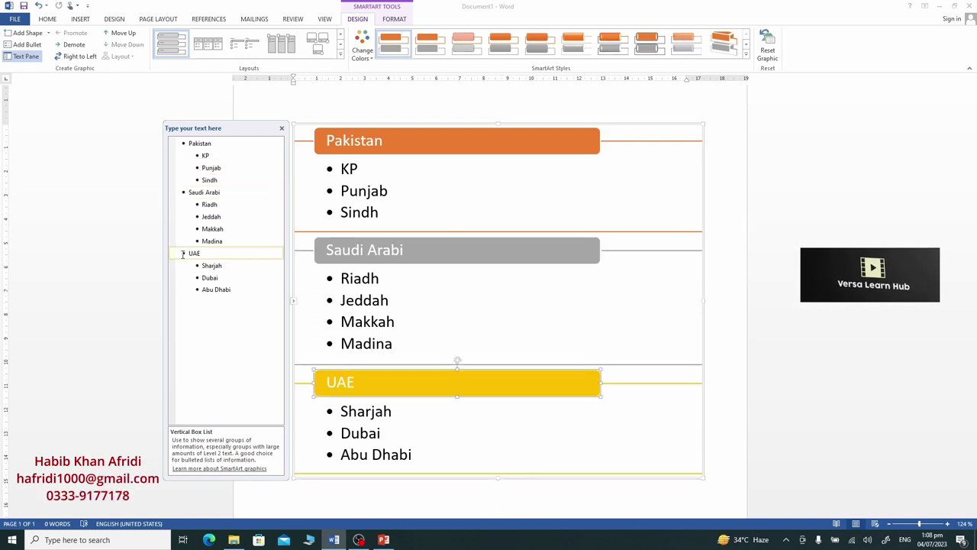
left_click_drag(190, 254, 242, 297)
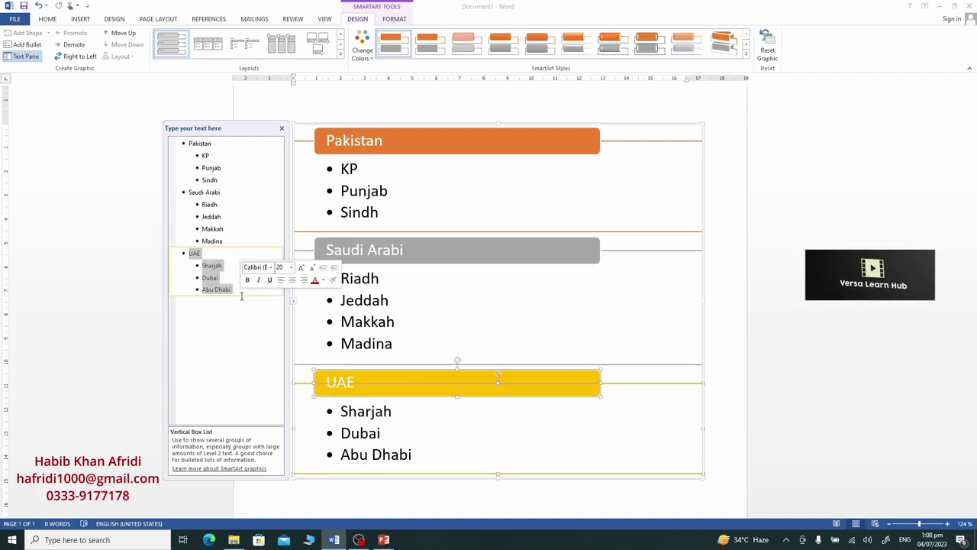
key("Delete")
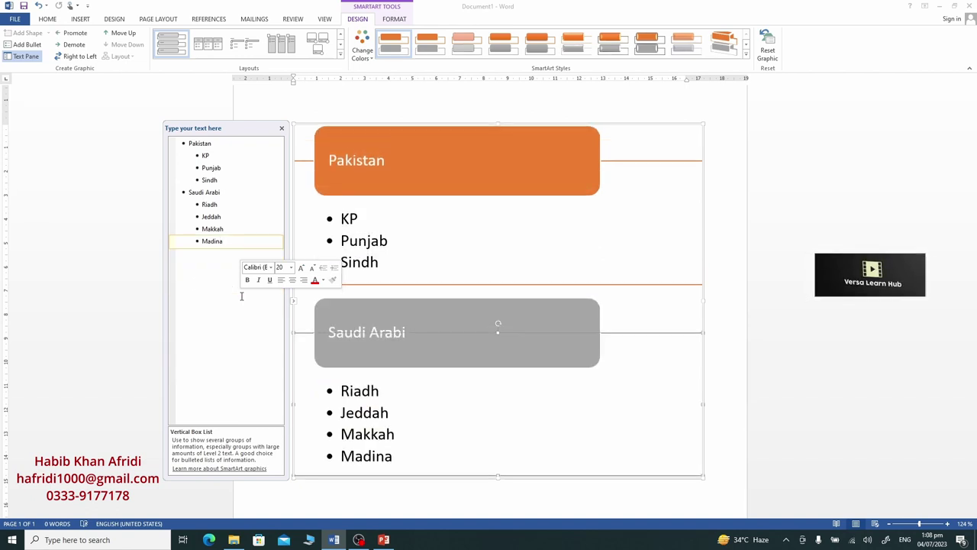
key("ctrl+z")
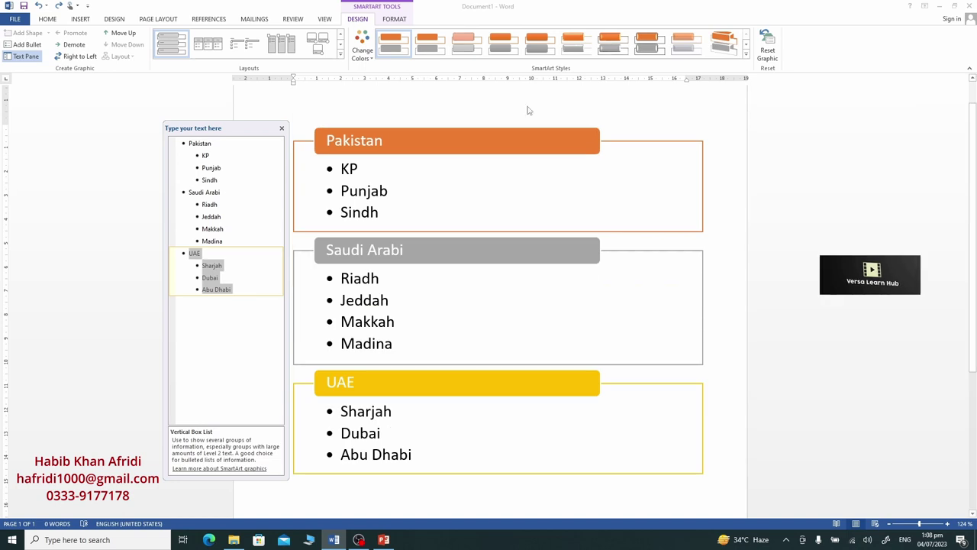
left_click(583, 148)
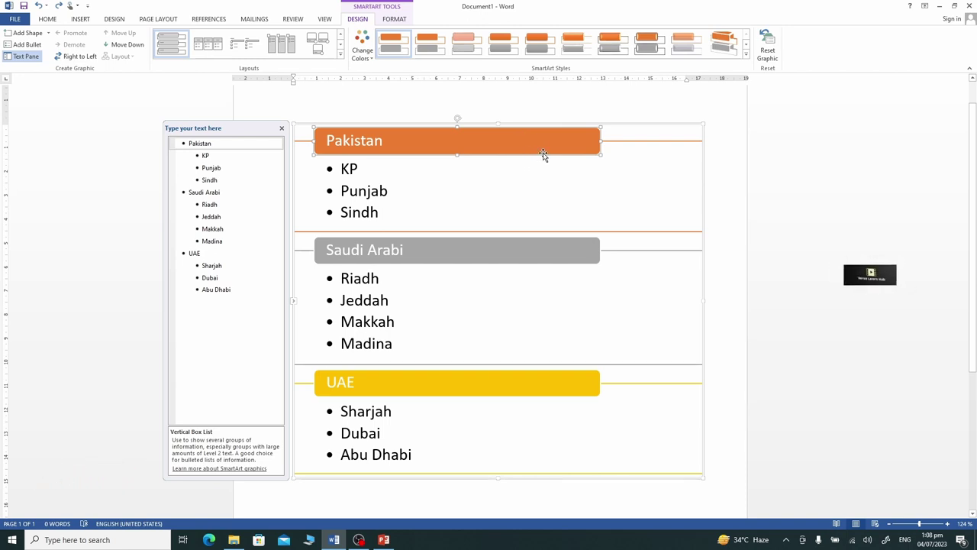
left_click(818, 279)
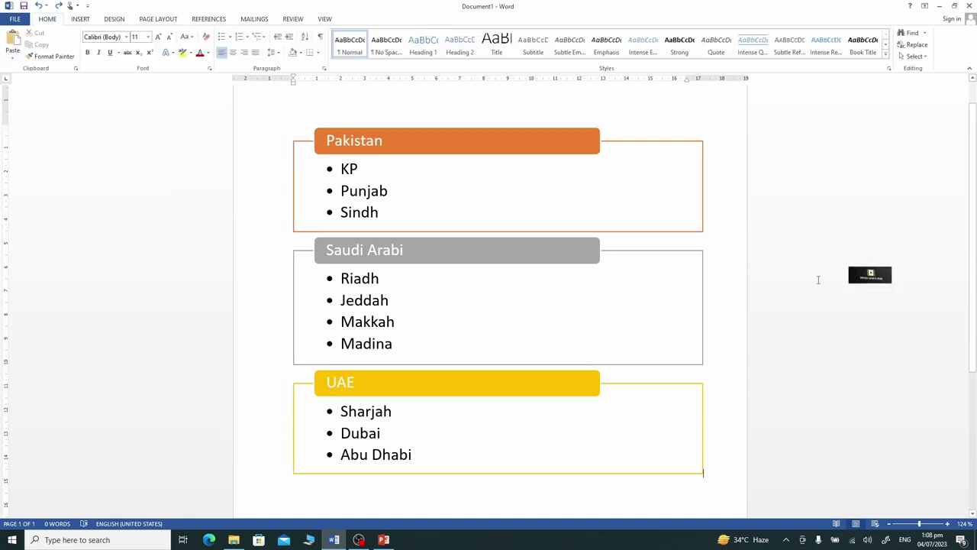
Widen the Pakistan header box and fill it light gold
left_click(587, 156)
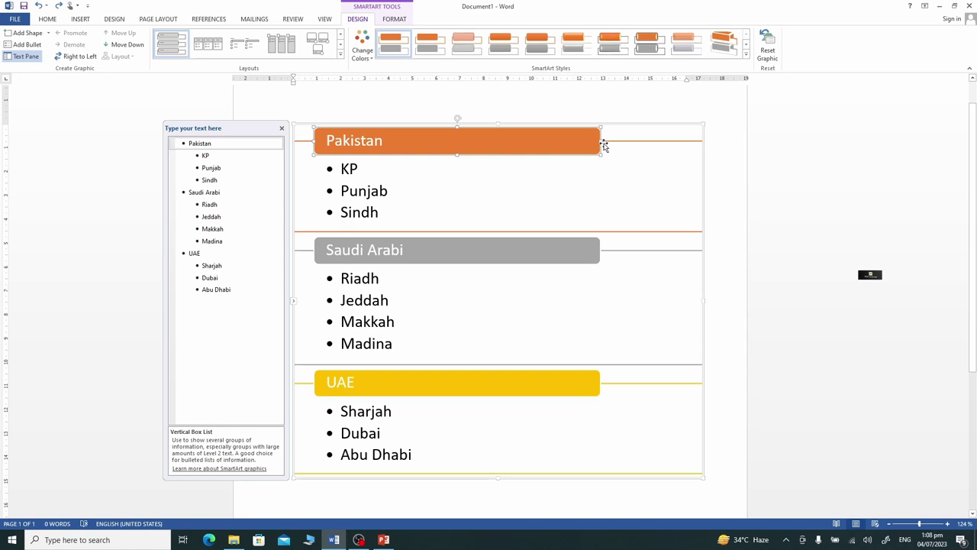
left_click_drag(603, 140, 649, 142)
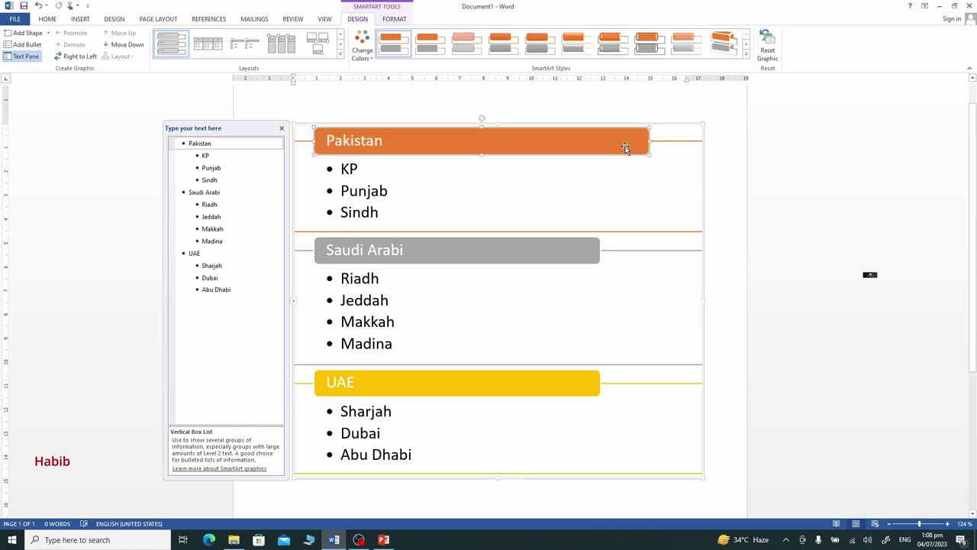
left_click(46, 23)
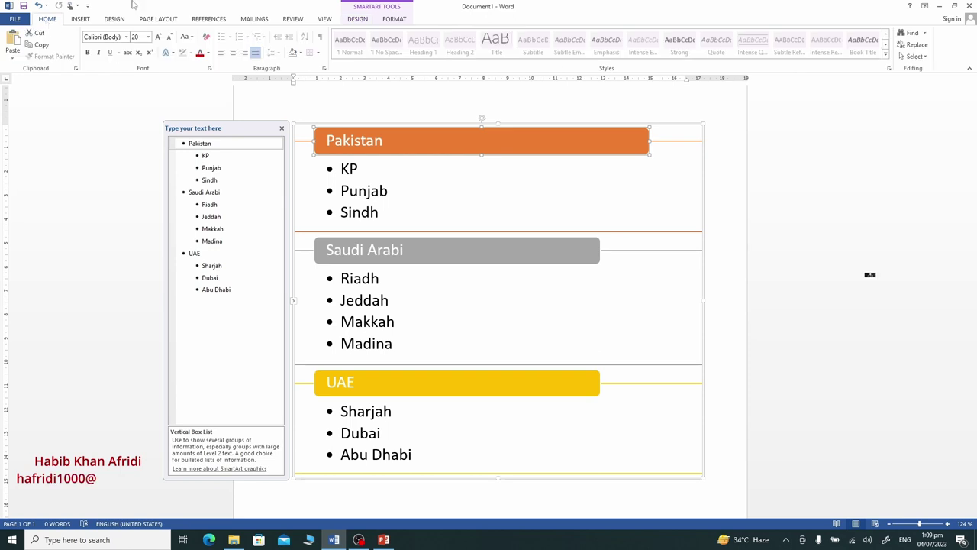
left_click(395, 19)
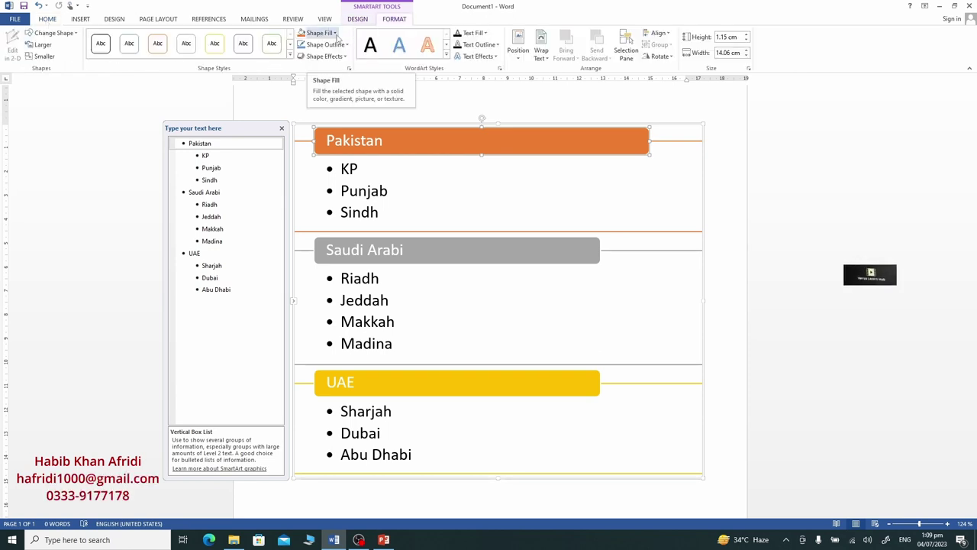
left_click(337, 34)
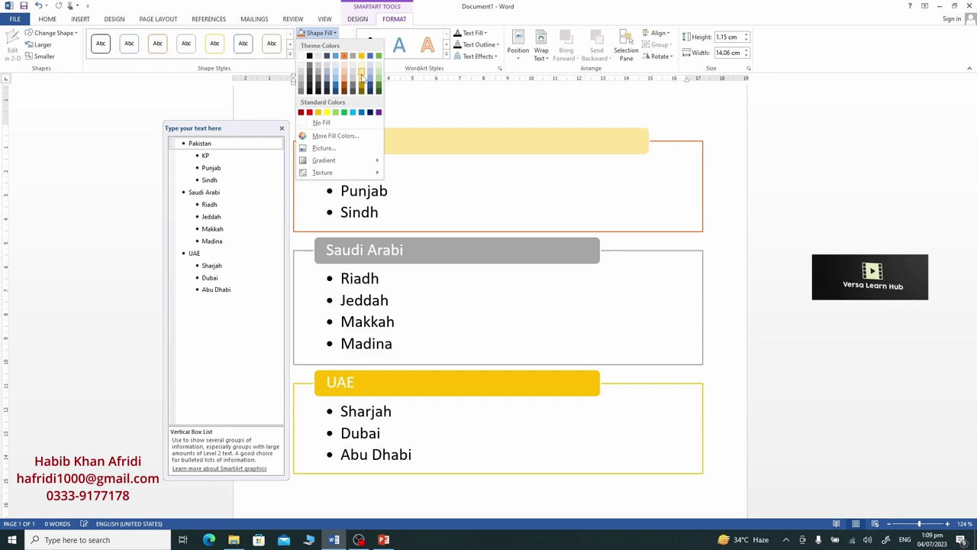
left_click(364, 78)
Colour the Pakistan header text orange
left_click(468, 145)
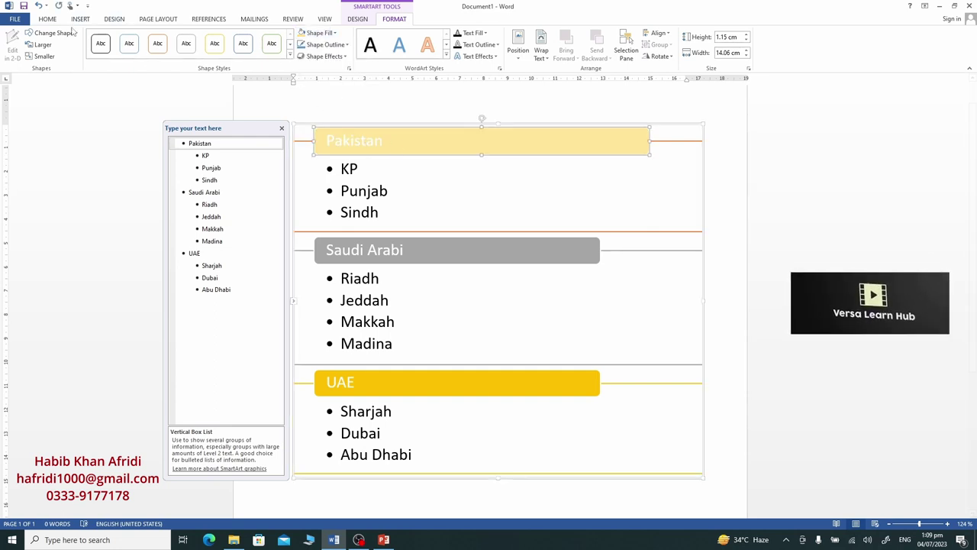
left_click(48, 20)
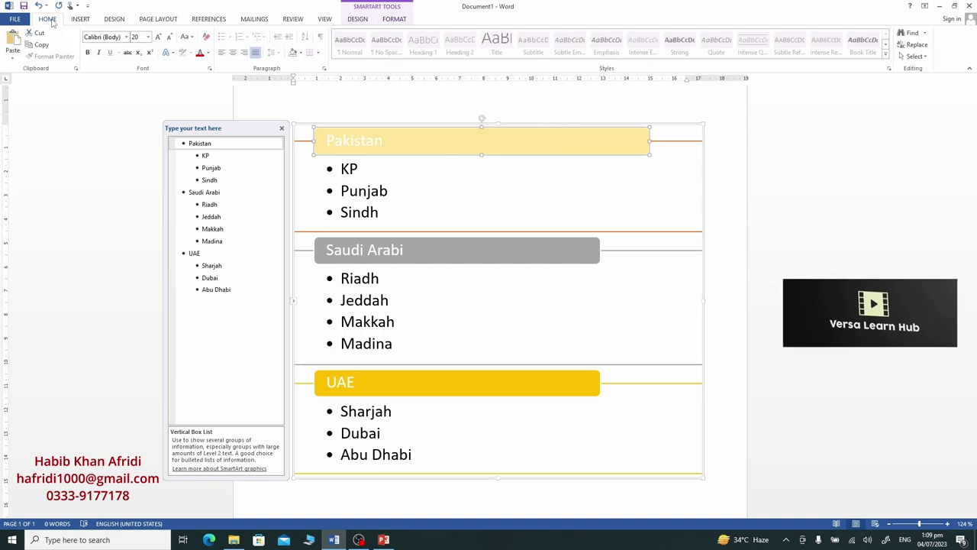
left_click(208, 53)
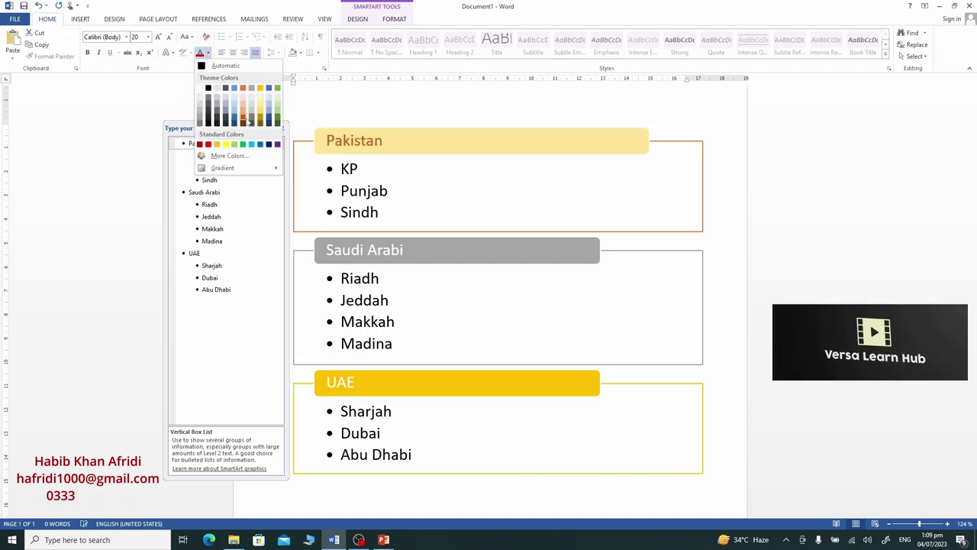
left_click(245, 123)
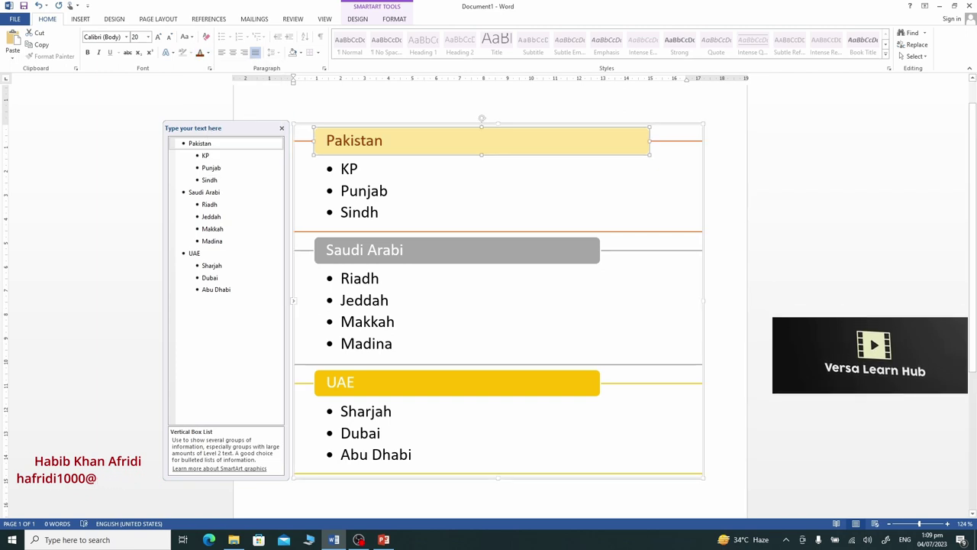
left_click(704, 473)
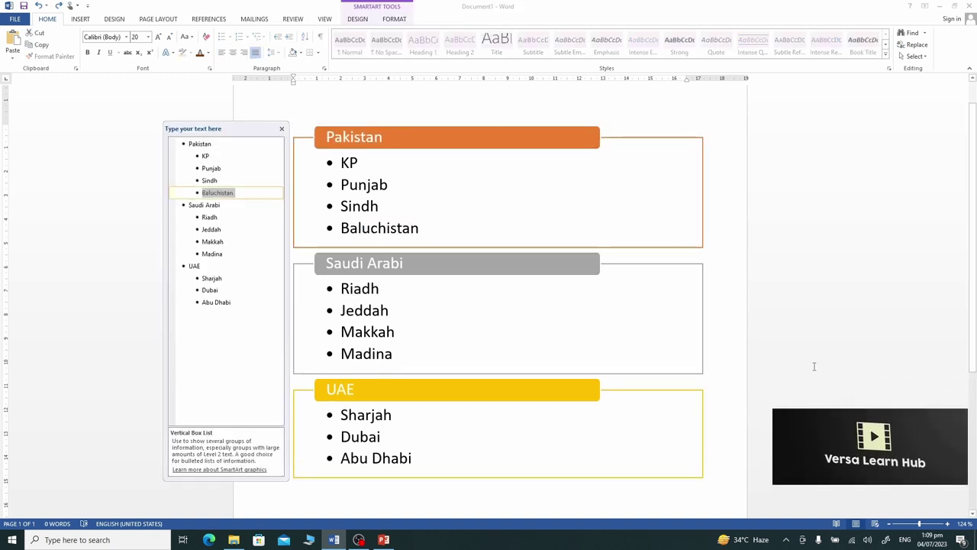
Select the SmartArt diagram at the Pakistan header
left_click(590, 144)
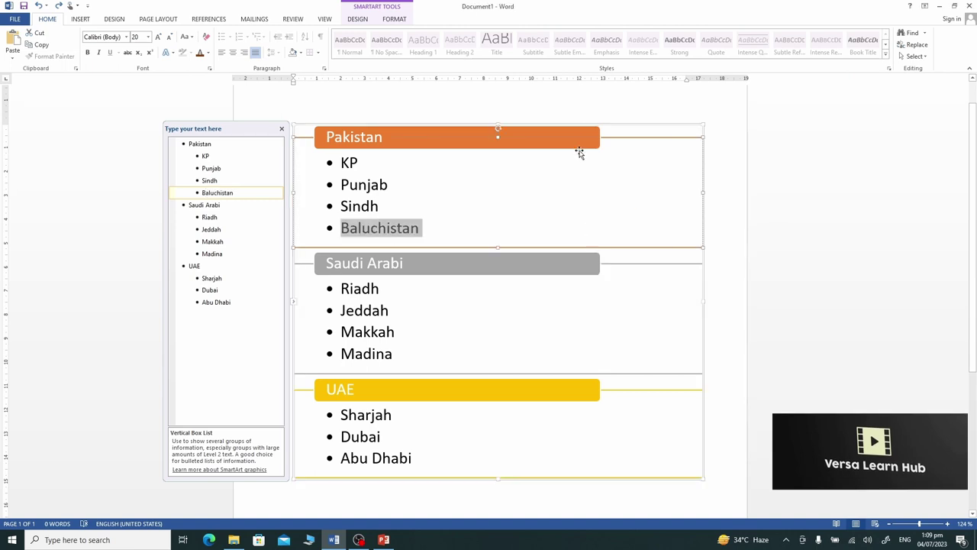
Select the Pakistan, Saudi Arabi and UAE headers together and stretch them wider and slightly taller
left_click(580, 151)
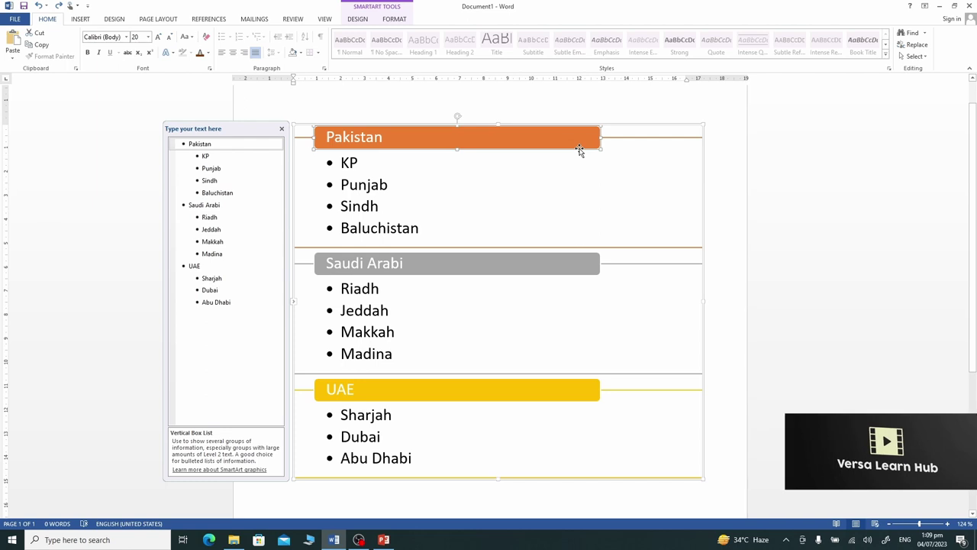
left_click(569, 261, "ctrl")
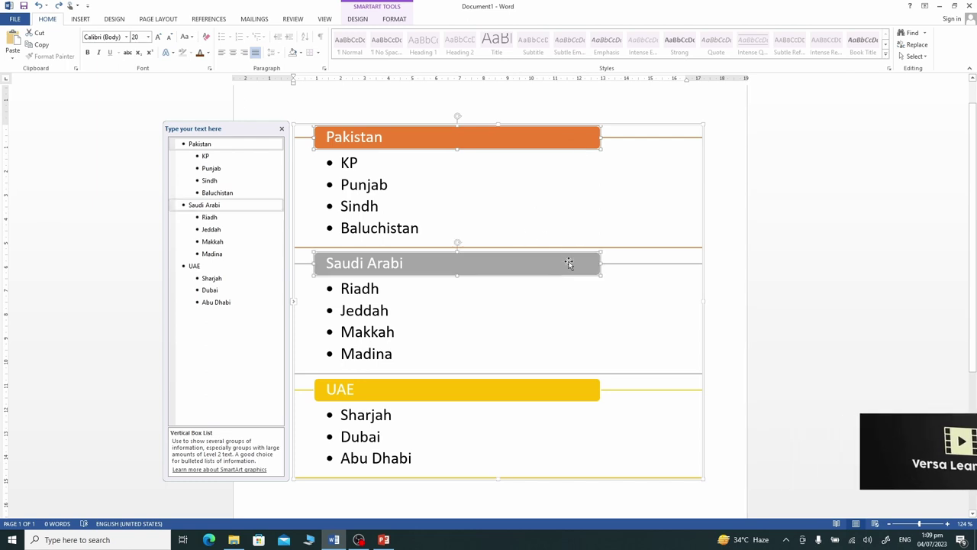
left_click(556, 391, "ctrl")
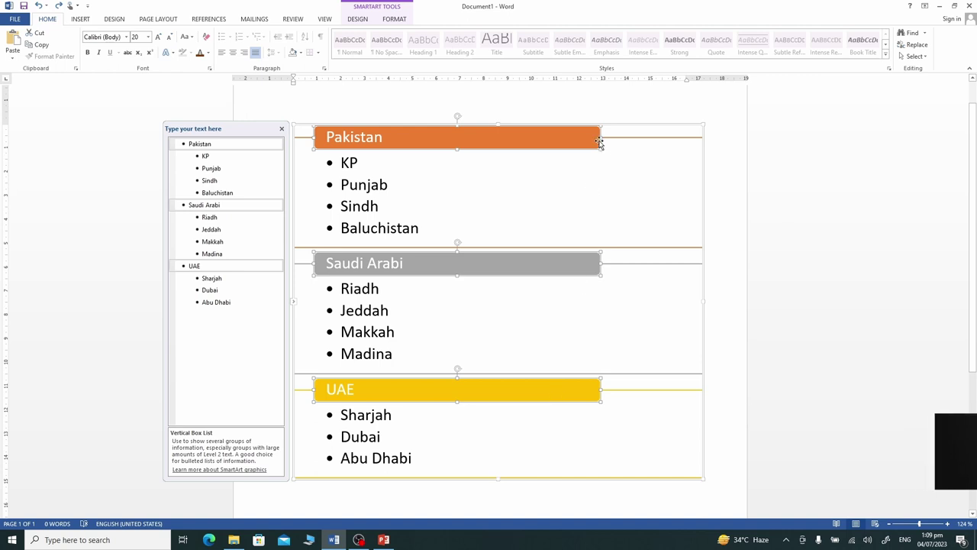
left_click_drag(601, 138, 623, 140)
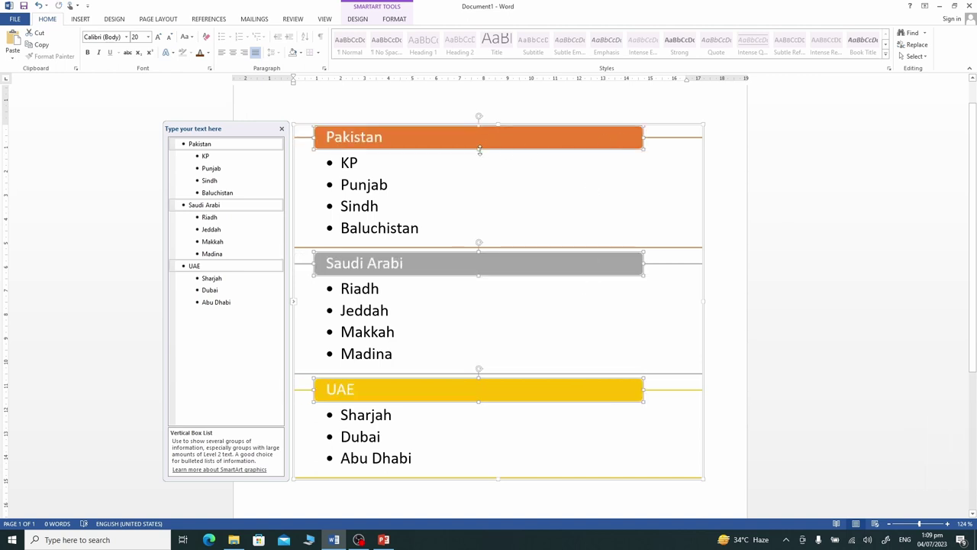
left_click_drag(479, 150, 480, 166)
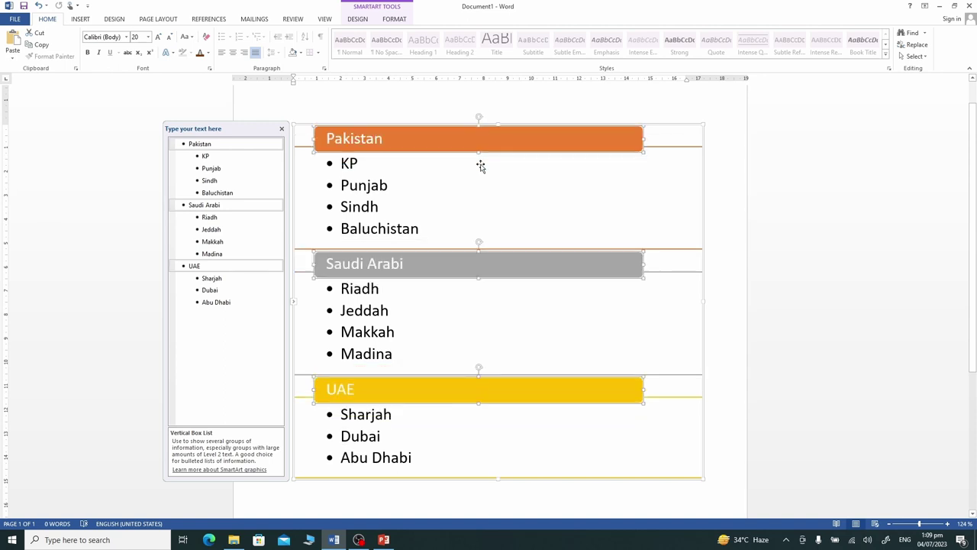
left_click_drag(480, 153, 478, 157)
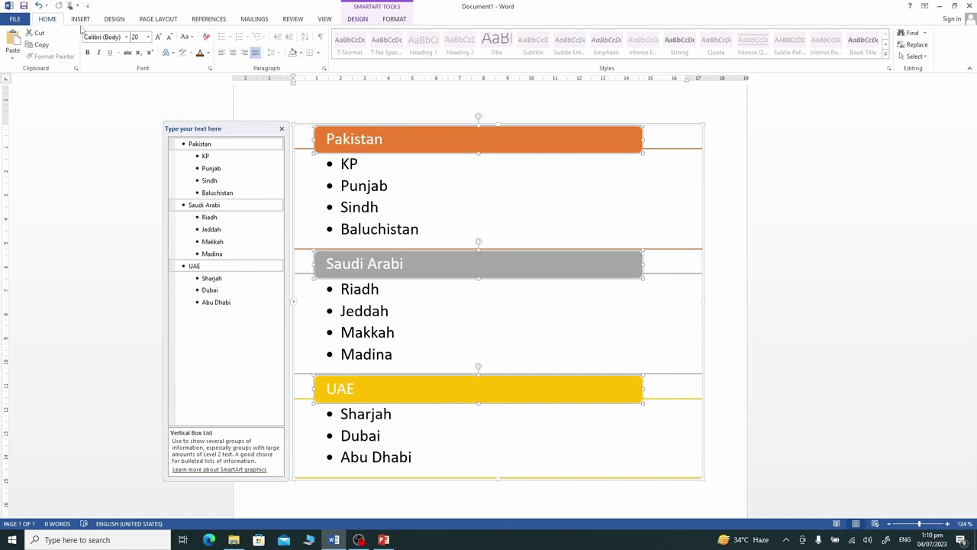
Fill the three selected country header boxes dark grey
left_click(394, 21)
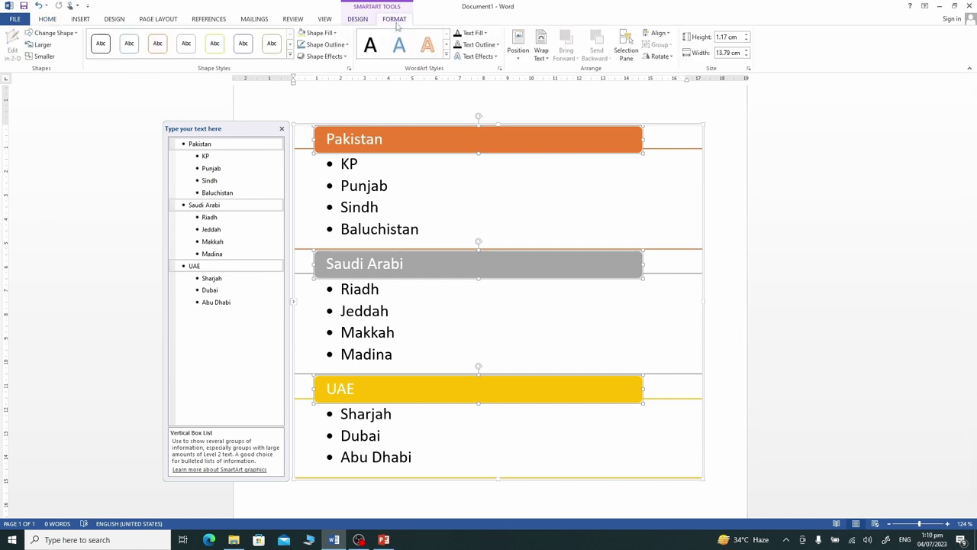
left_click(335, 34)
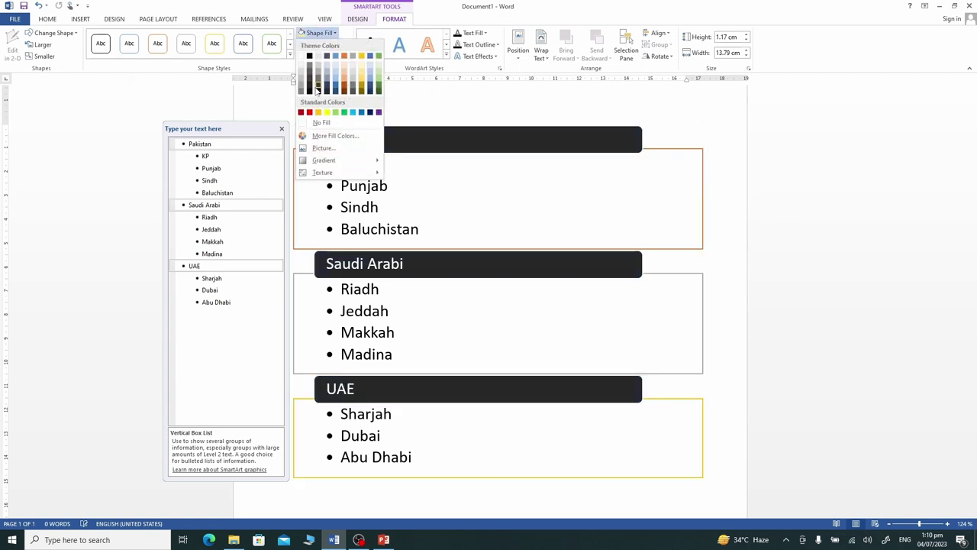
left_click(317, 89)
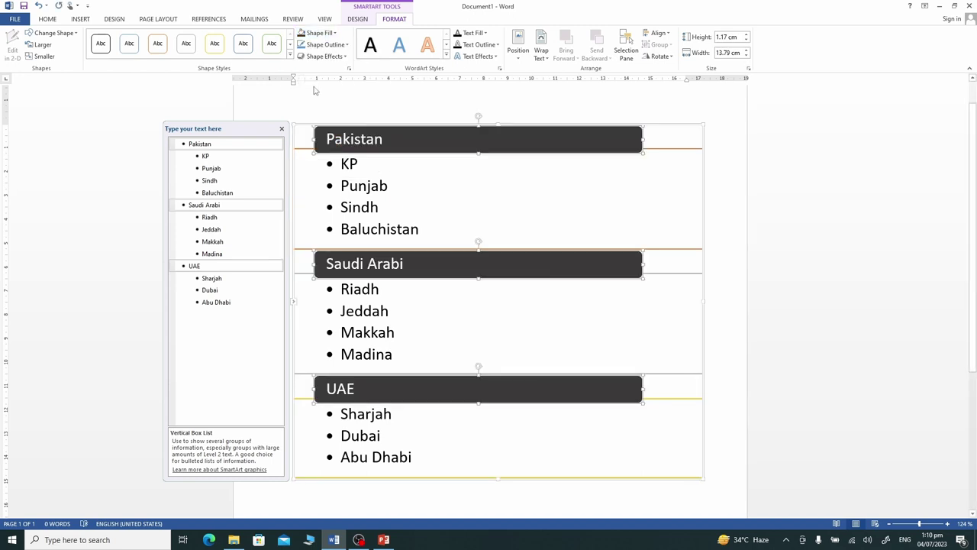
Colour the Pakistan, Saudi Arabi and UAE names light gold
left_click(55, 21)
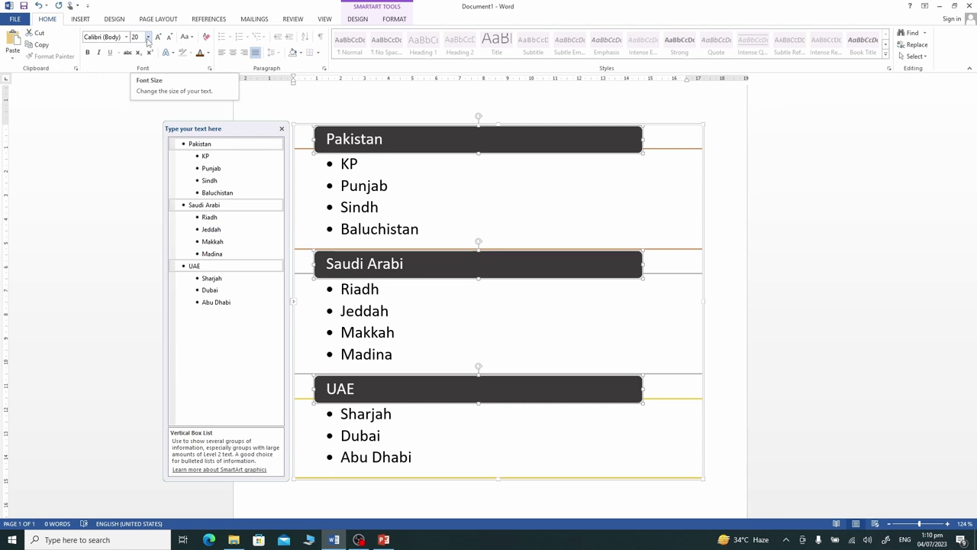
left_click(208, 52)
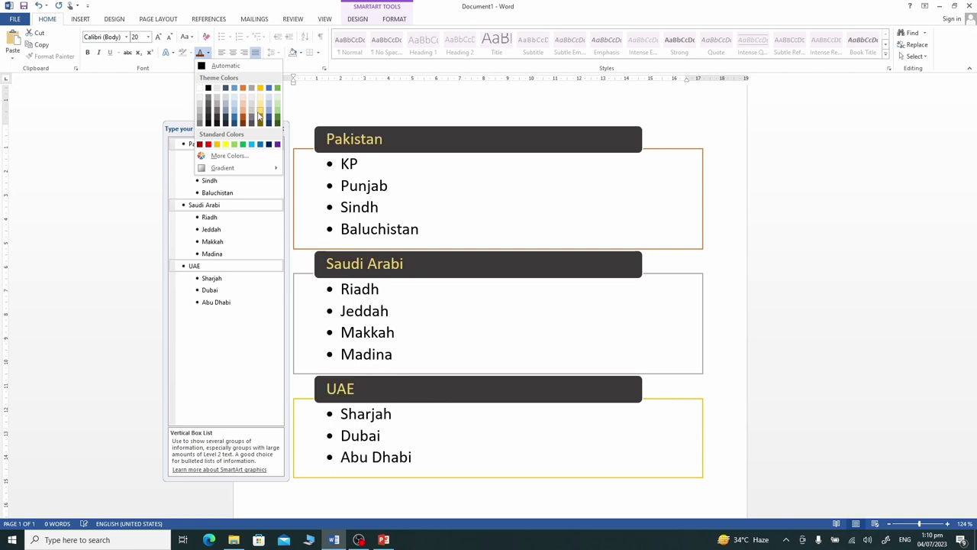
left_click(258, 116)
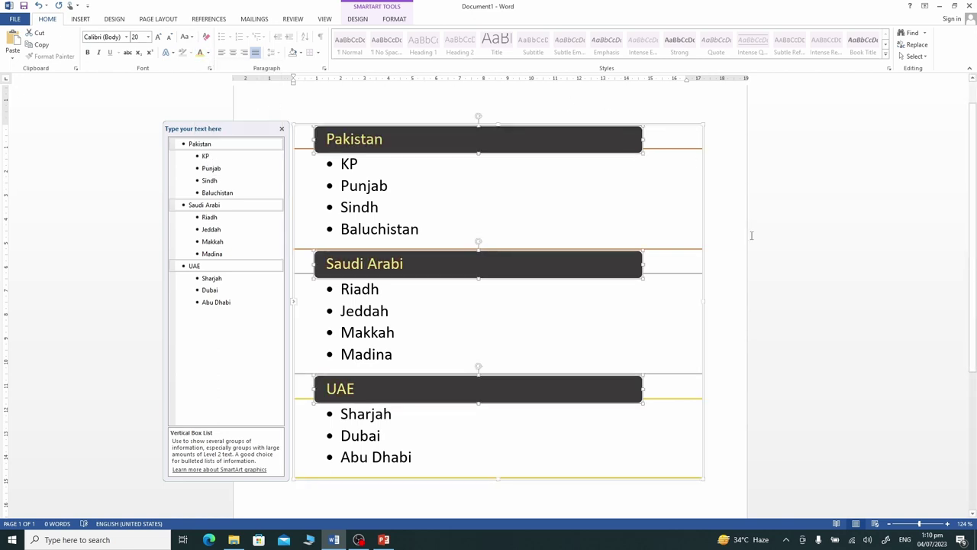
left_click(703, 206)
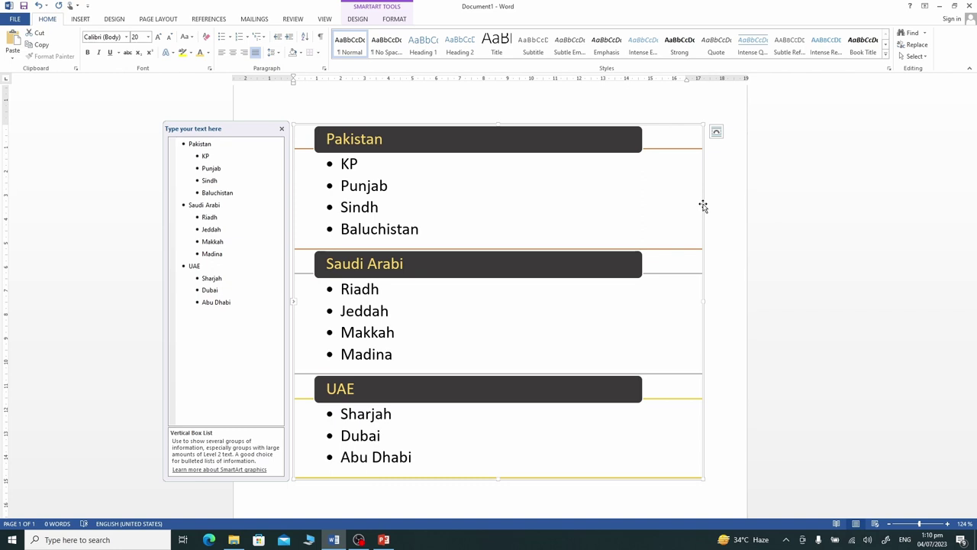
Reset Graphic to restore blue header bars with white country names
left_click(362, 20)
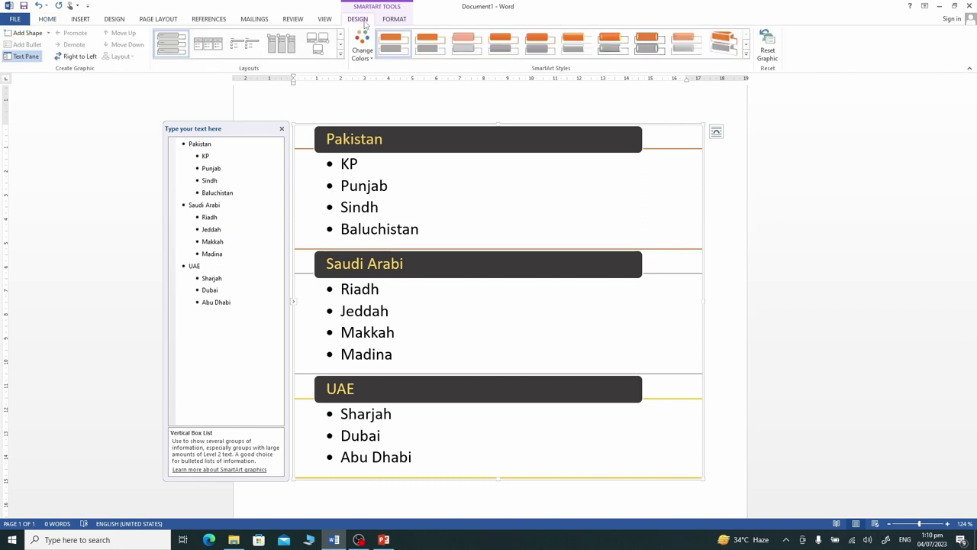
left_click(768, 49)
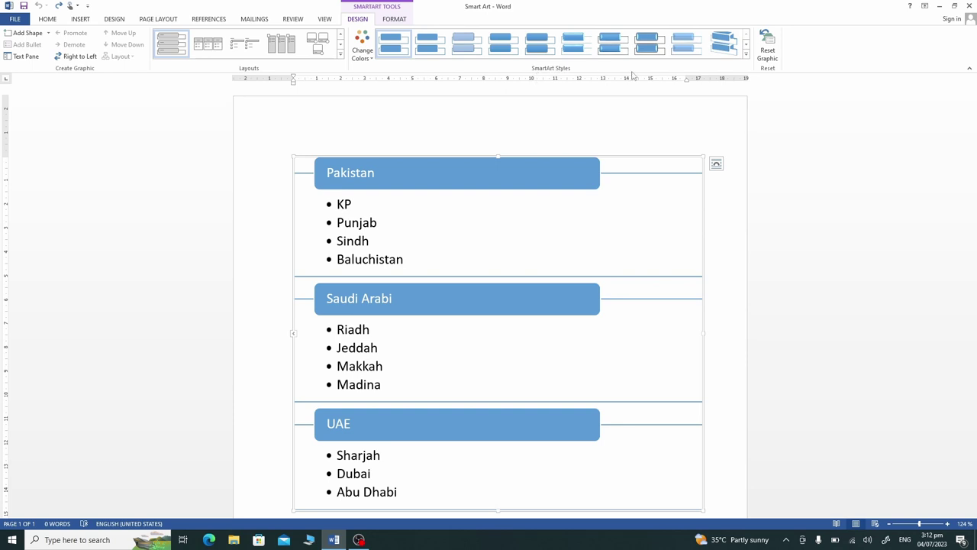
left_click(745, 55)
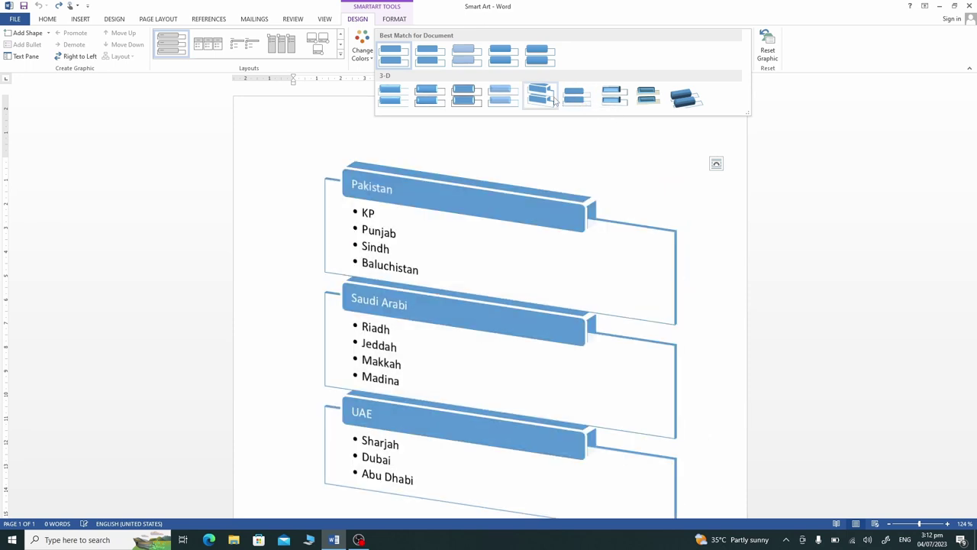
left_click(555, 101)
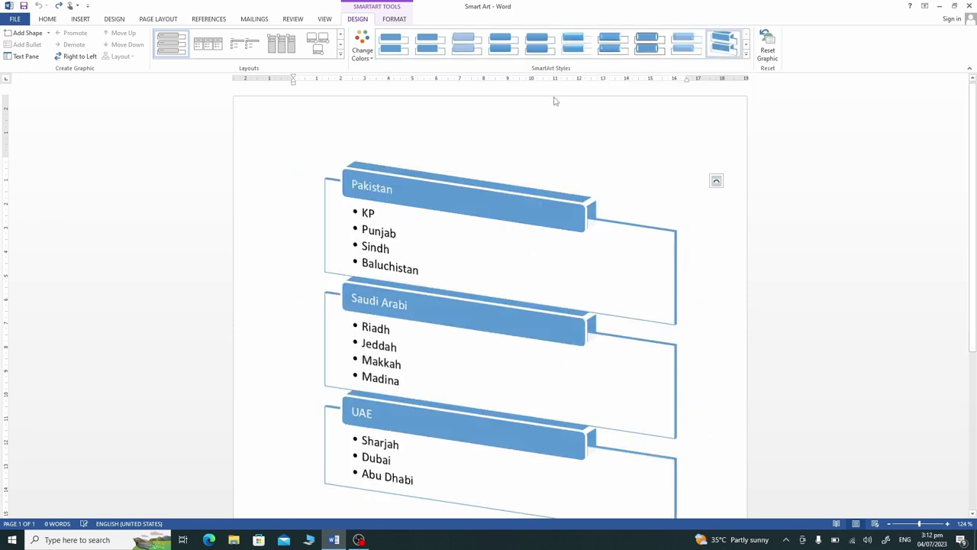
left_click(751, 399)
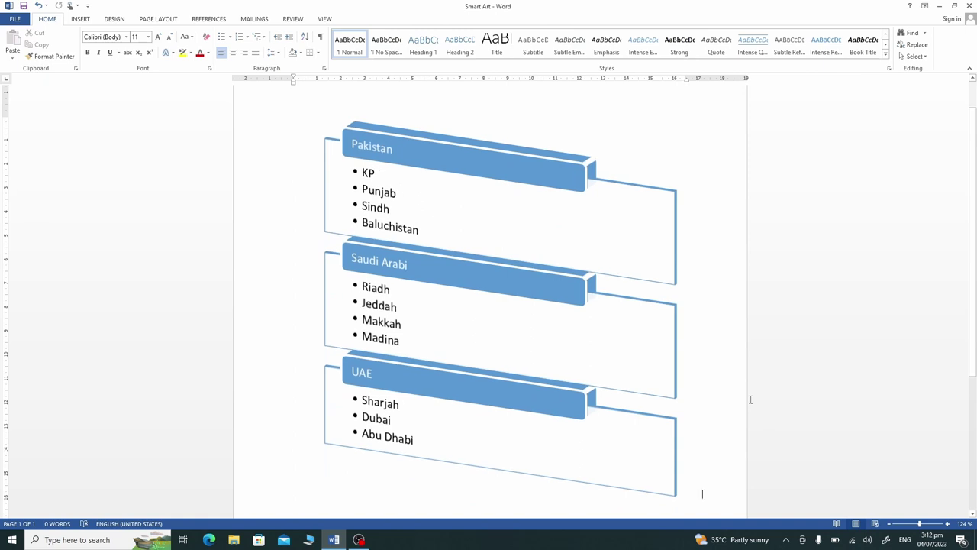
key("ctrl+z")
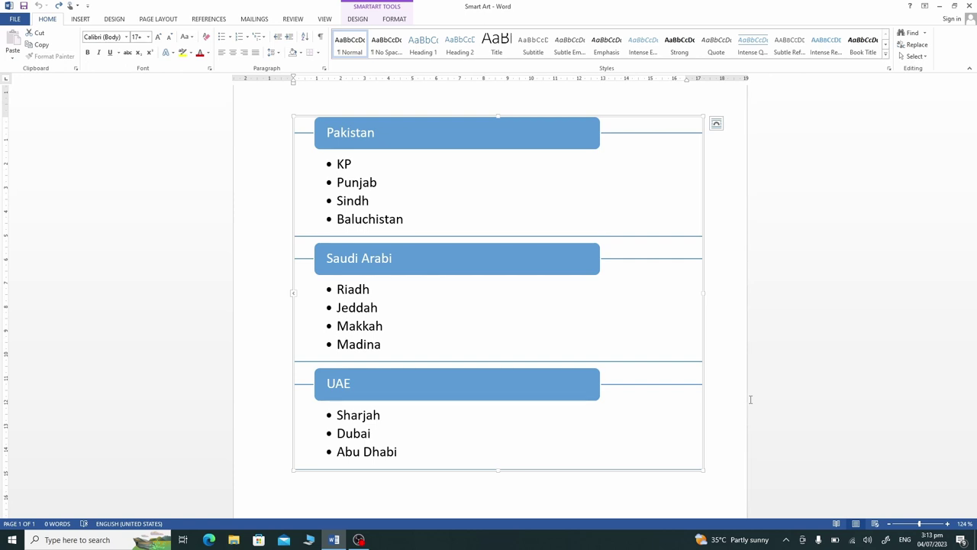
Stretch the Pakistan header box wider and taller than the Saudi Arabi and UAE bars
left_click(585, 139)
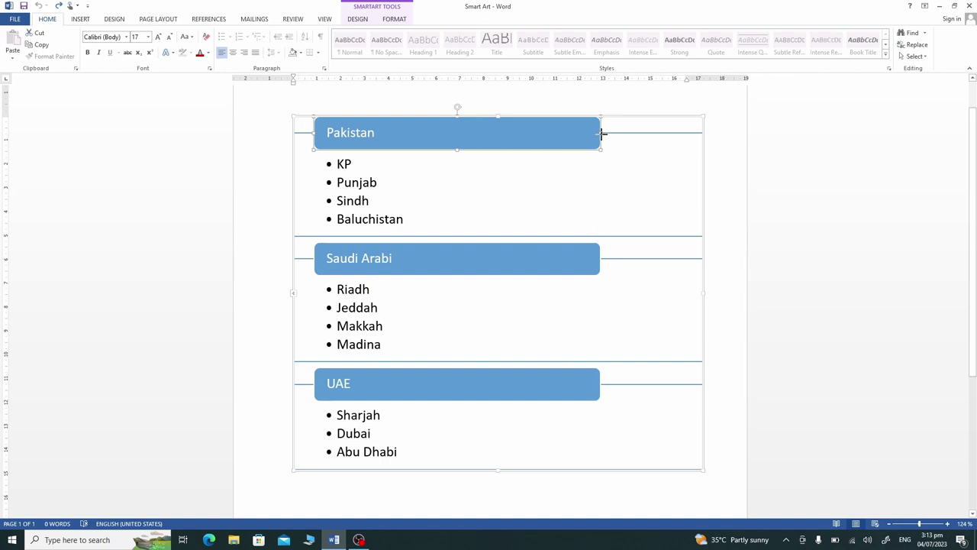
left_click_drag(602, 135, 674, 135)
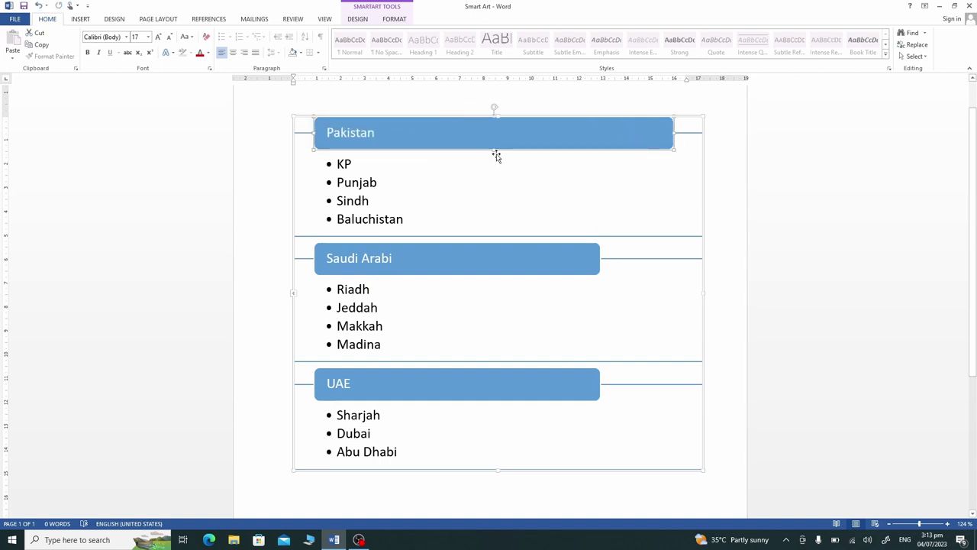
left_click_drag(493, 150, 494, 162)
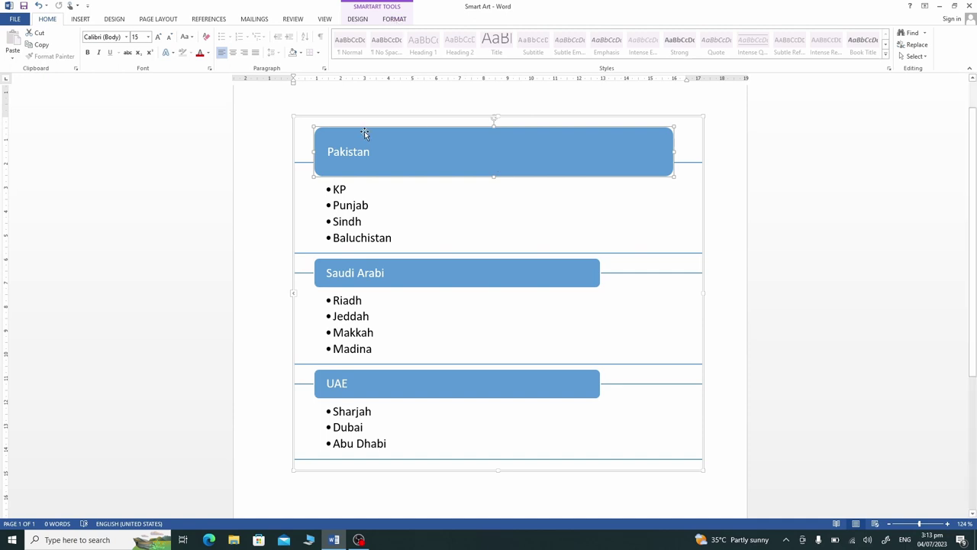
left_click(366, 154)
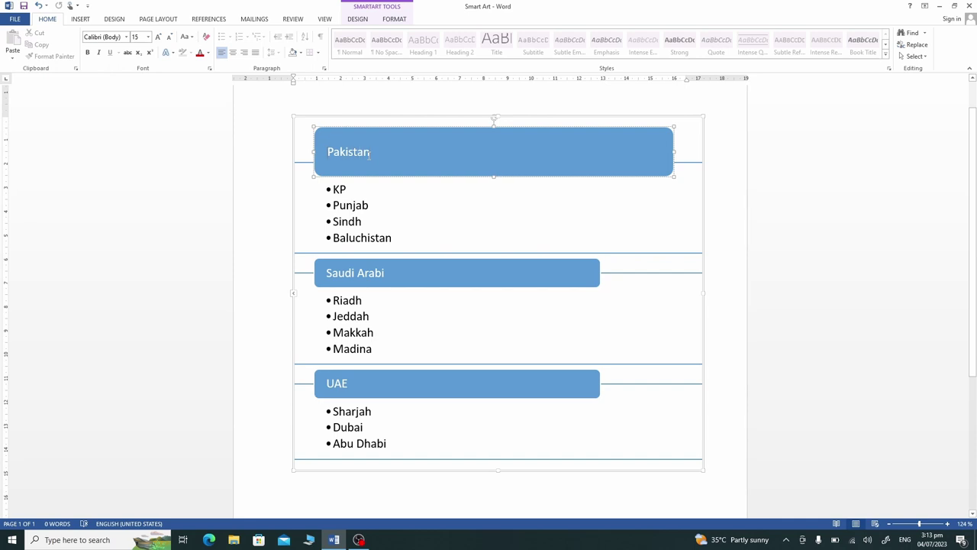
type("Islamkic")
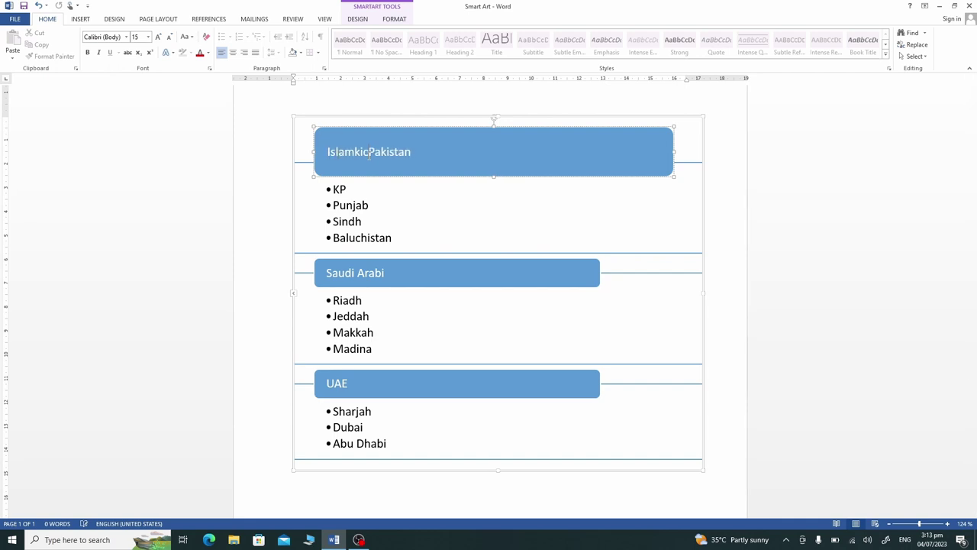
key("BackSpace")
key("BackSpace")
key("BackSpace")
type("ic Rep")
type("ublic")
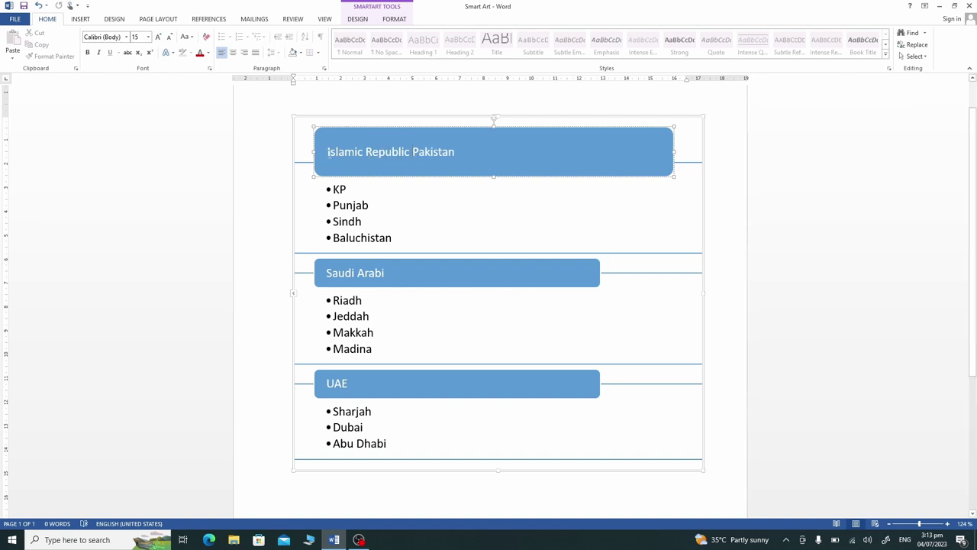
key("BackSpace")
key("BackSpace")
key("BackSpace")
key("BackSpace")
key("BackSpace")
key("BackSpace")
key("BackSpace")
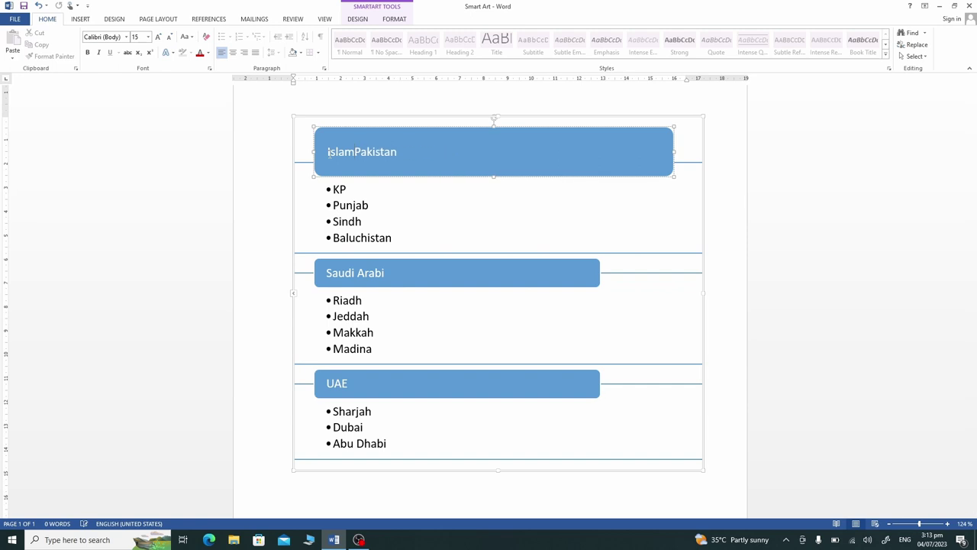
key("BackSpace")
key("BackSpace")
key("BackSpace")
key("BackSpace")
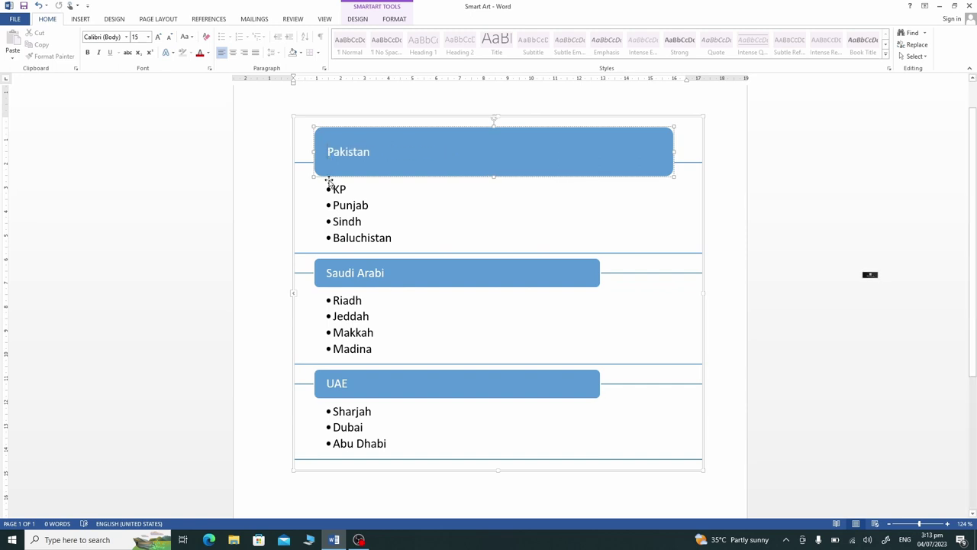
Delete and restore the Sindh bullet, then add an empty bullet after Baluchistan
double_click(350, 221)
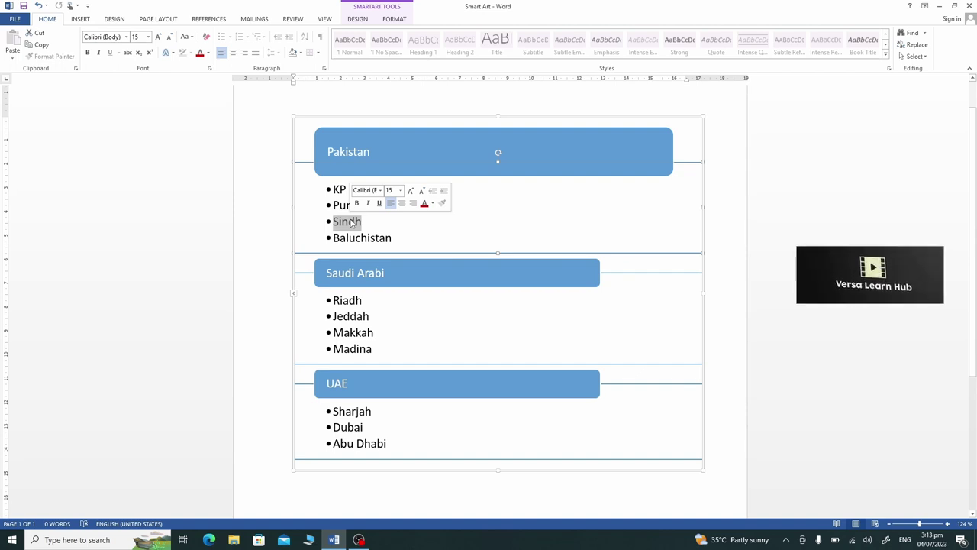
key("BackSpace")
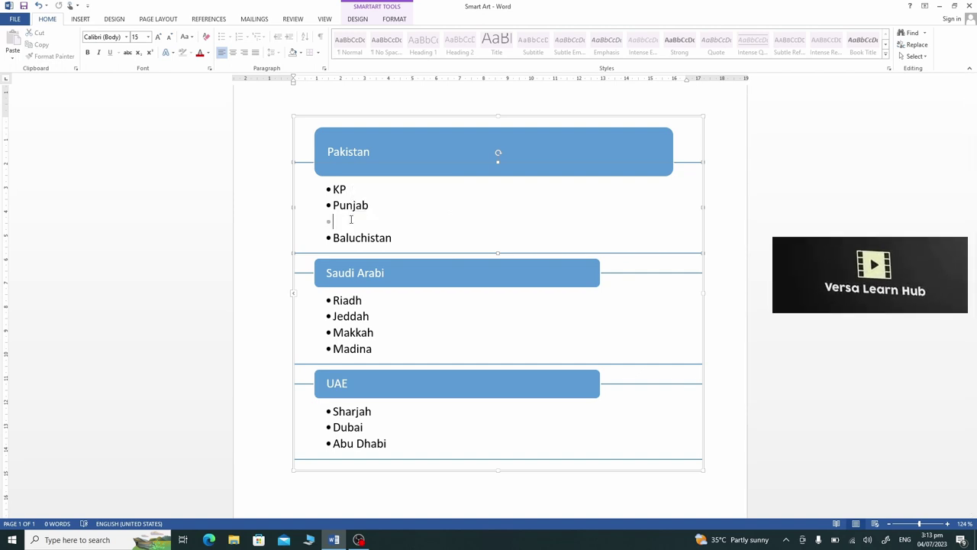
key("BackSpace")
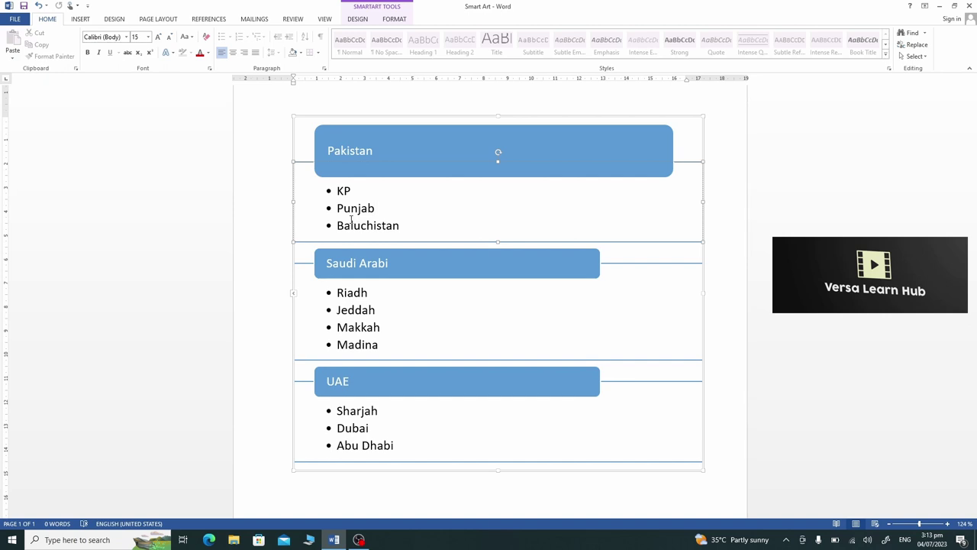
key("ctrl+z")
key("ctrl+z")
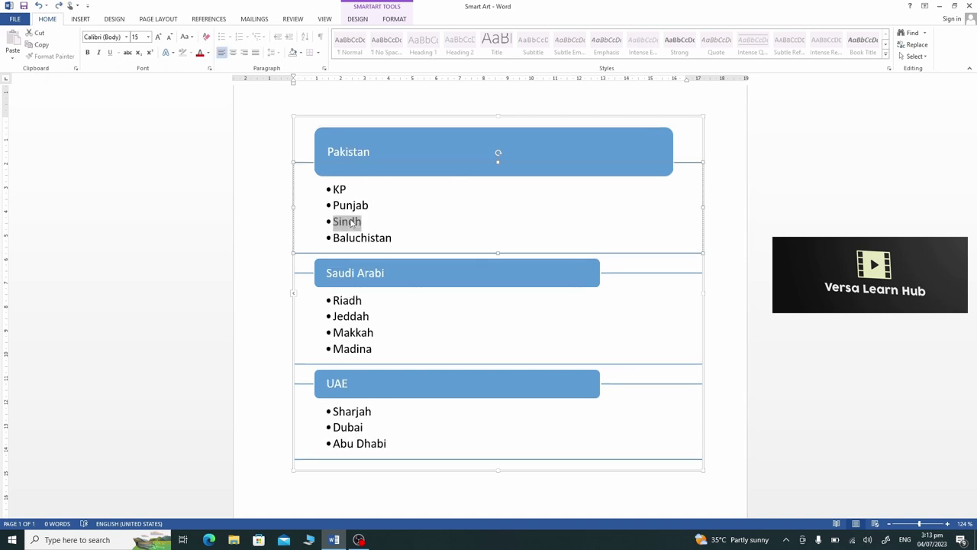
left_click(391, 239)
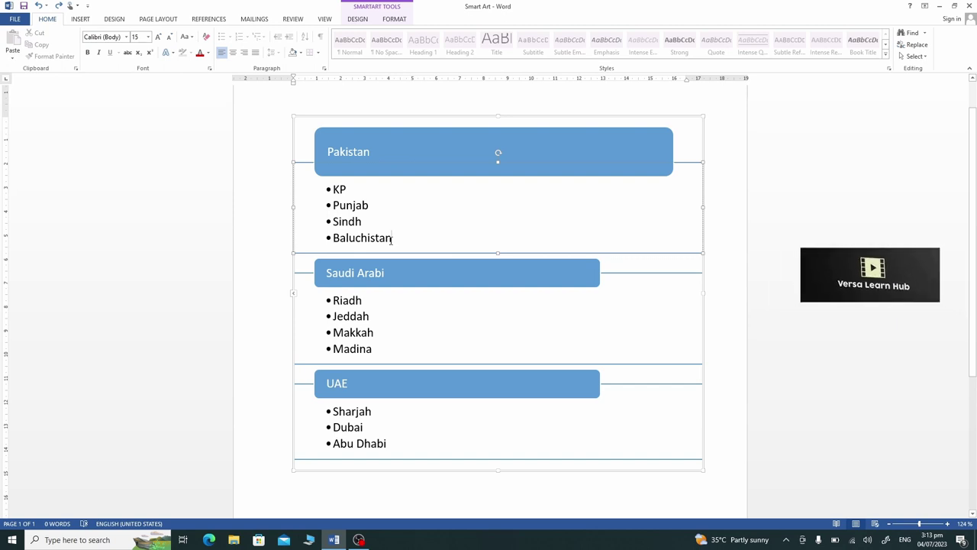
key("Return")
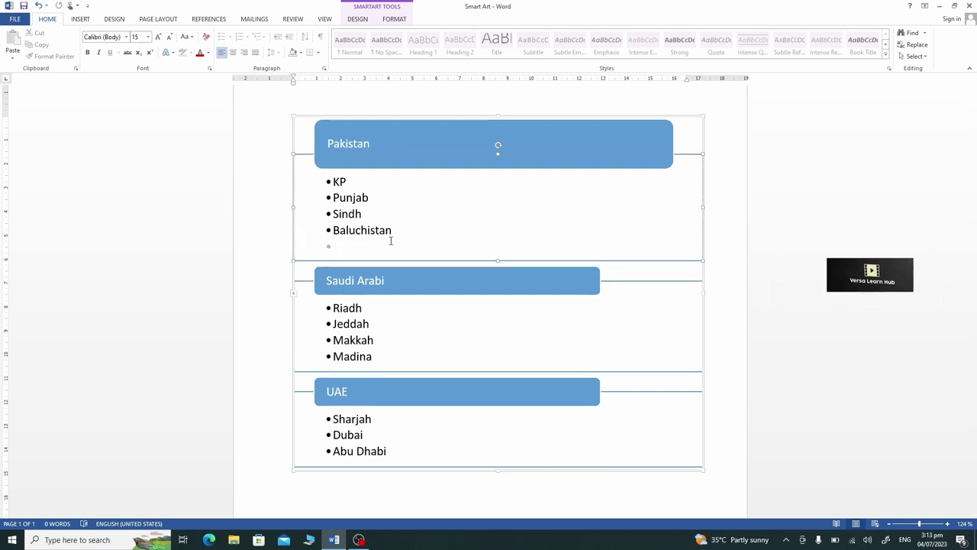
Type 'Gilgat Ba' in the new bullet, then undo the added Gilgat Baltistan entry
type("Gilgat")
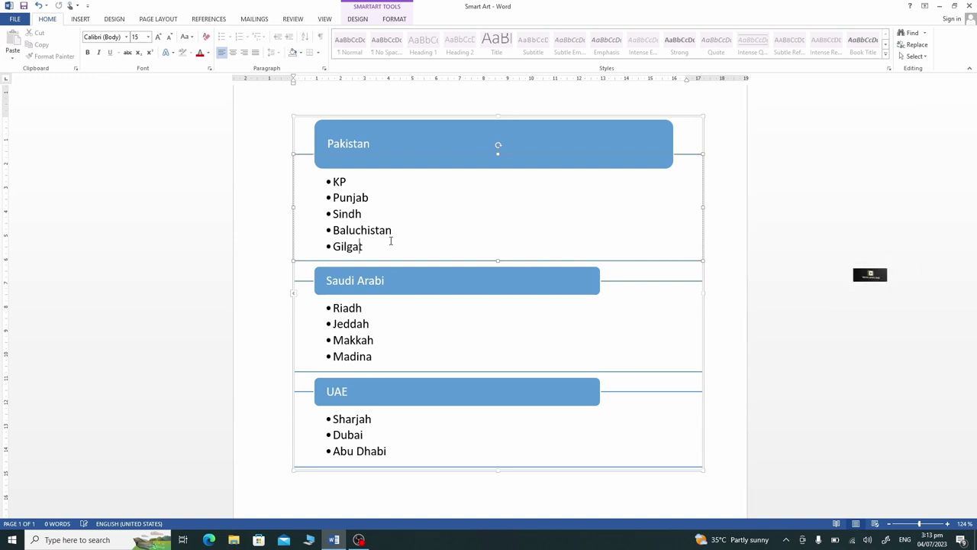
type(" Baluchistan")
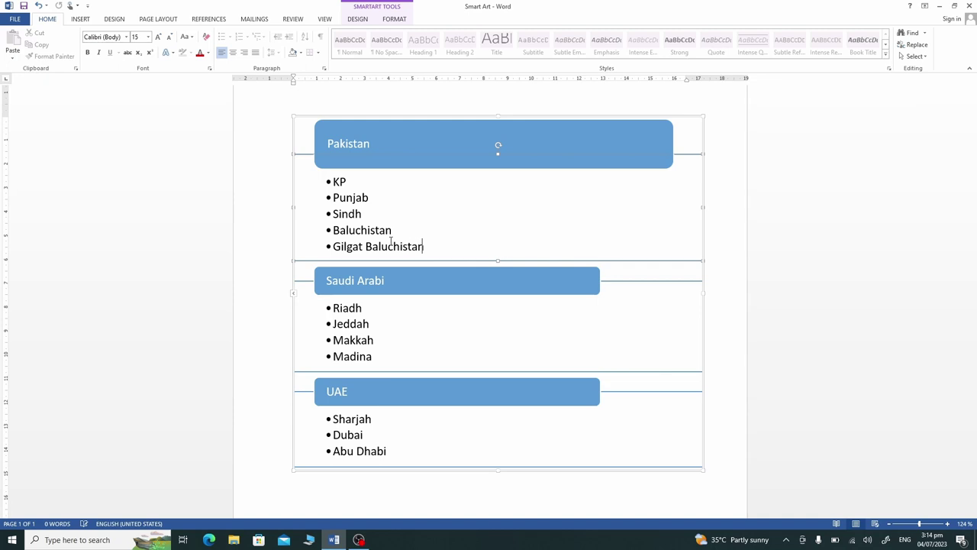
key("BackSpace")
key("BackSpace")
key("BackSpace")
type("t")
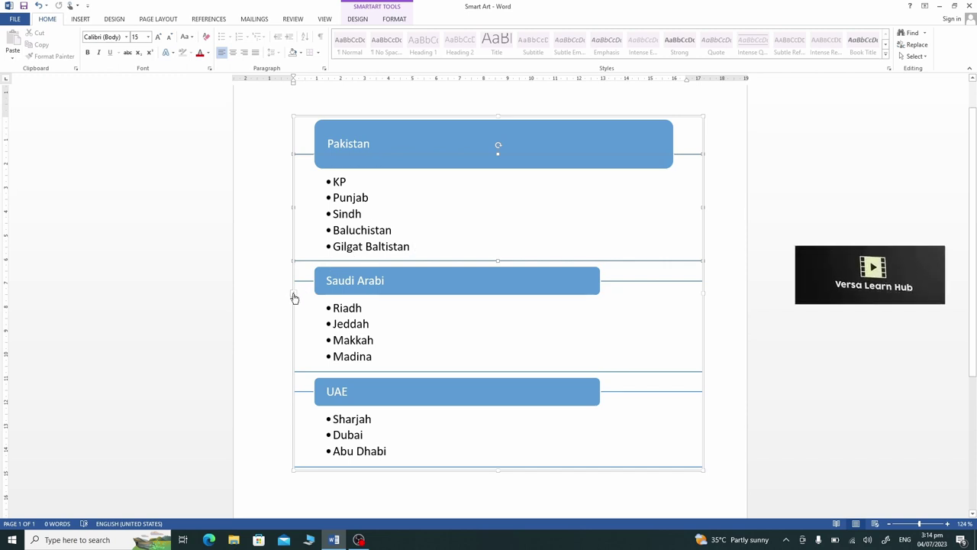
left_click(295, 298)
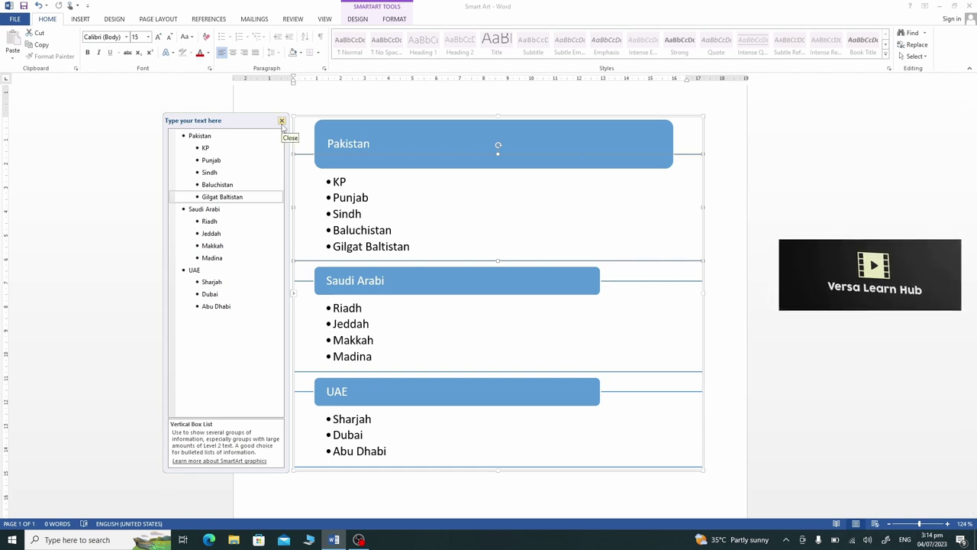
left_click(281, 122)
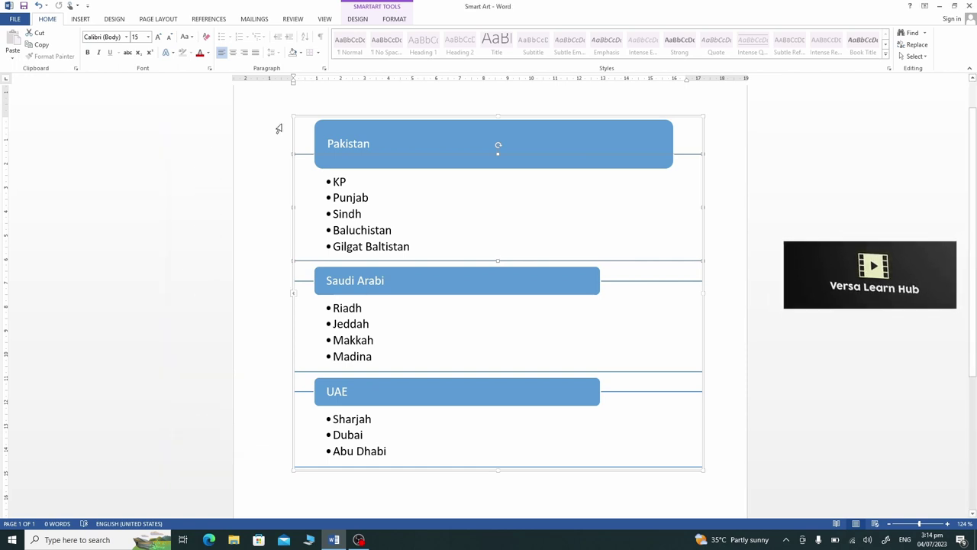
key("ctrl+z")
key("ctrl+z")
Select the Pakistan, Saudi Arabi and UAE headers together and enlarge them wider and taller
key("ctrl+y")
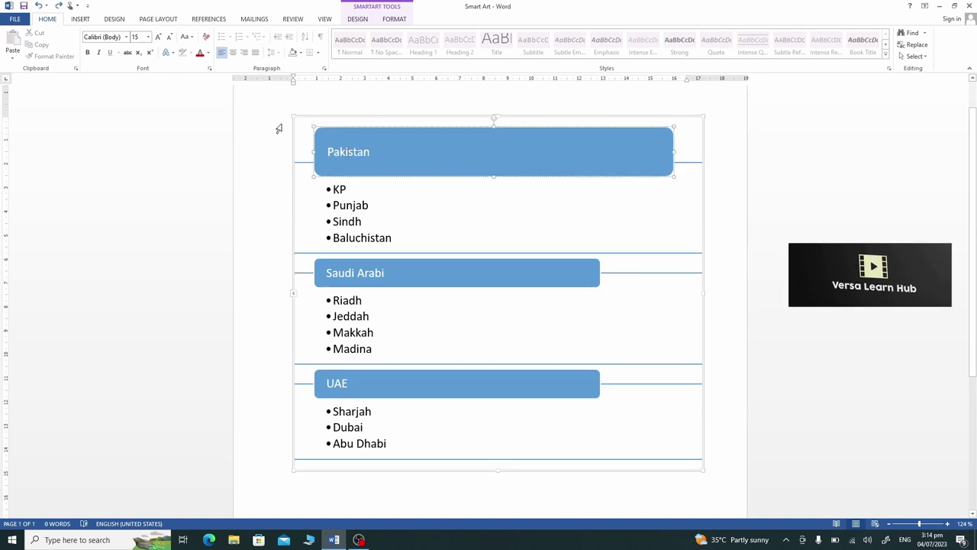
key("ctrl+z")
key("ctrl+z")
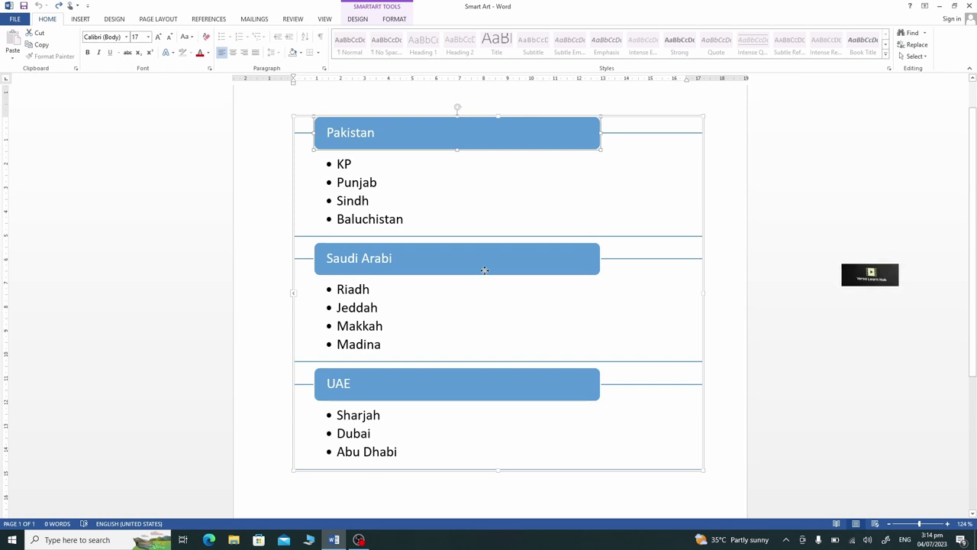
left_click(484, 272)
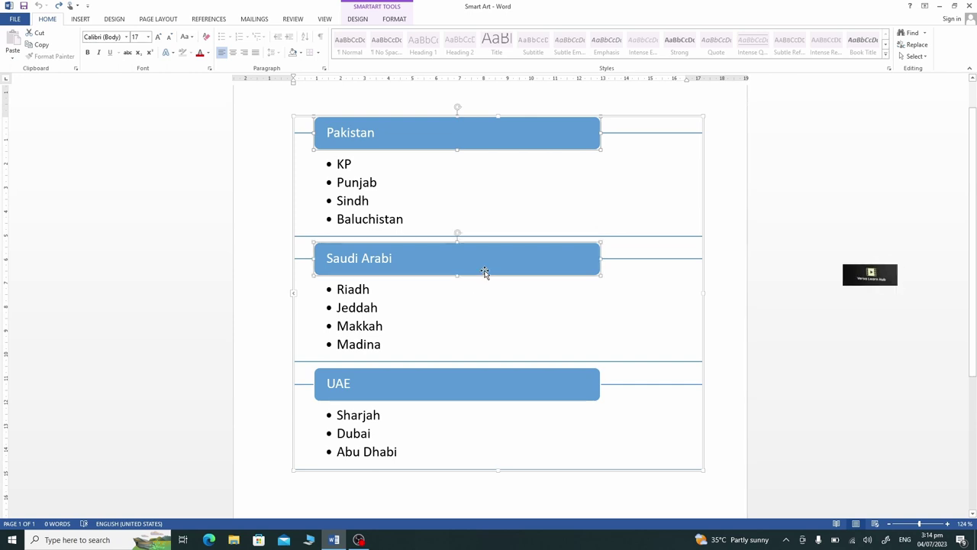
left_click(452, 401, "ctrl")
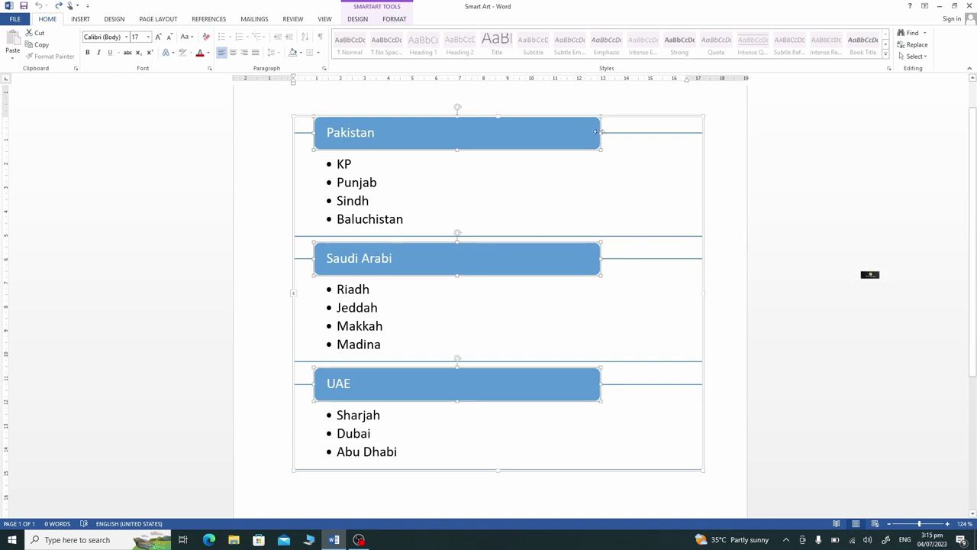
left_click_drag(601, 132, 629, 136)
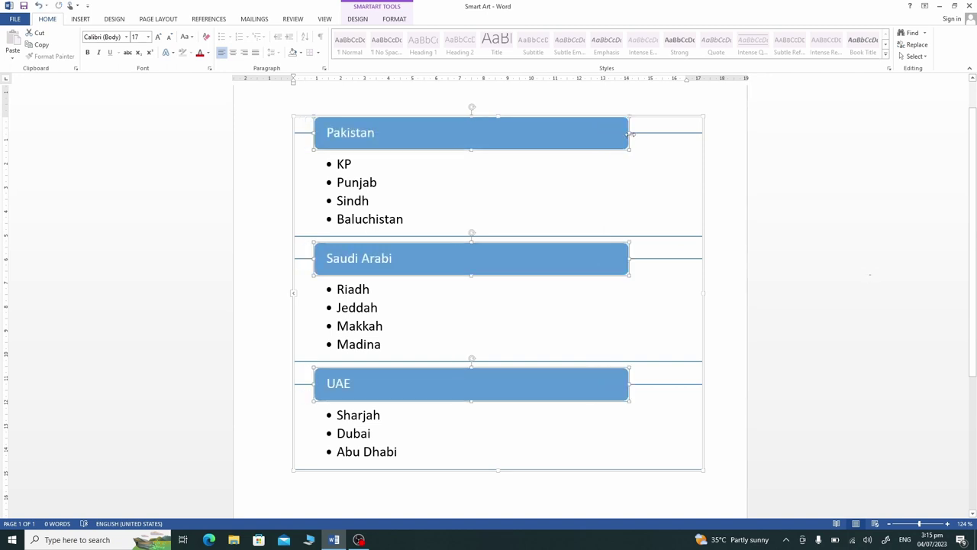
left_click_drag(630, 134, 659, 136)
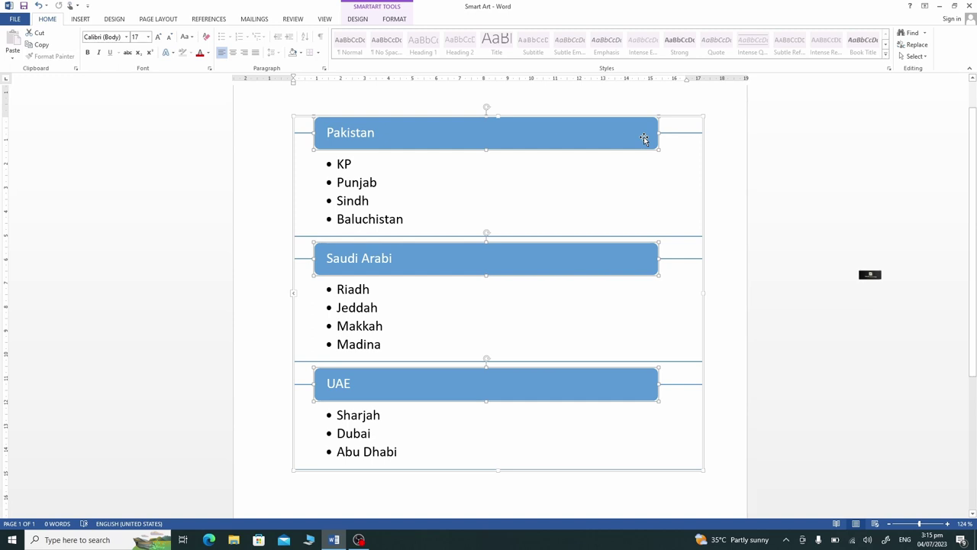
left_click_drag(485, 150, 486, 159)
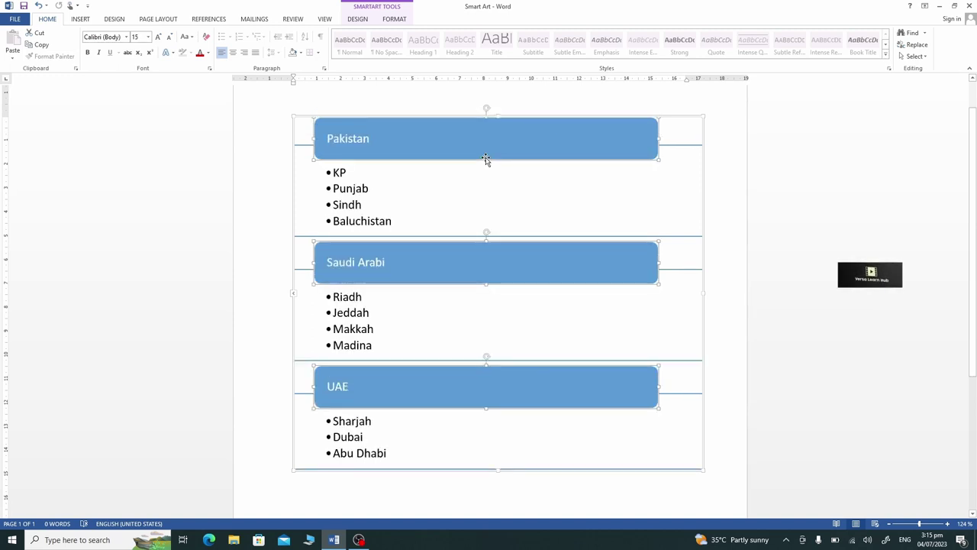
Fill the SmartArt country header boxes with orange
left_click(394, 19)
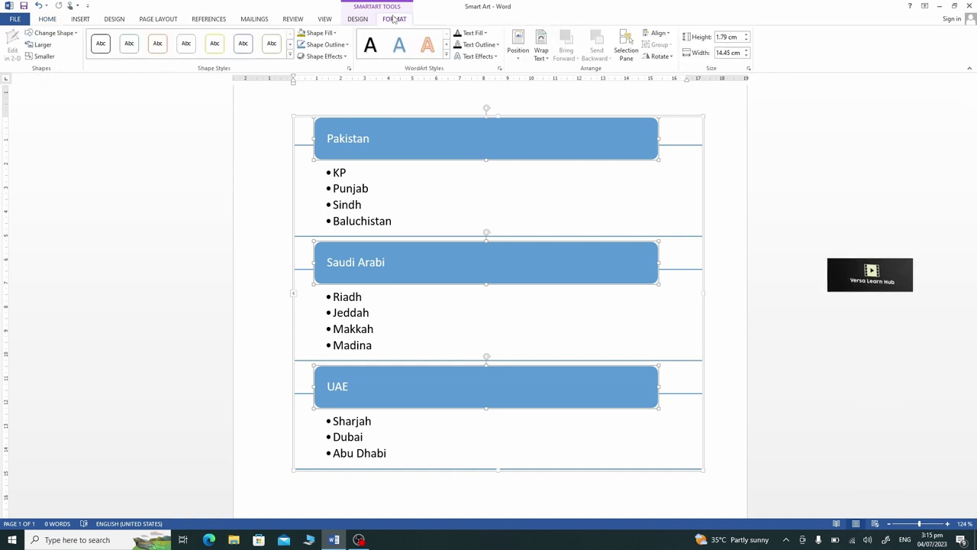
left_click(335, 35)
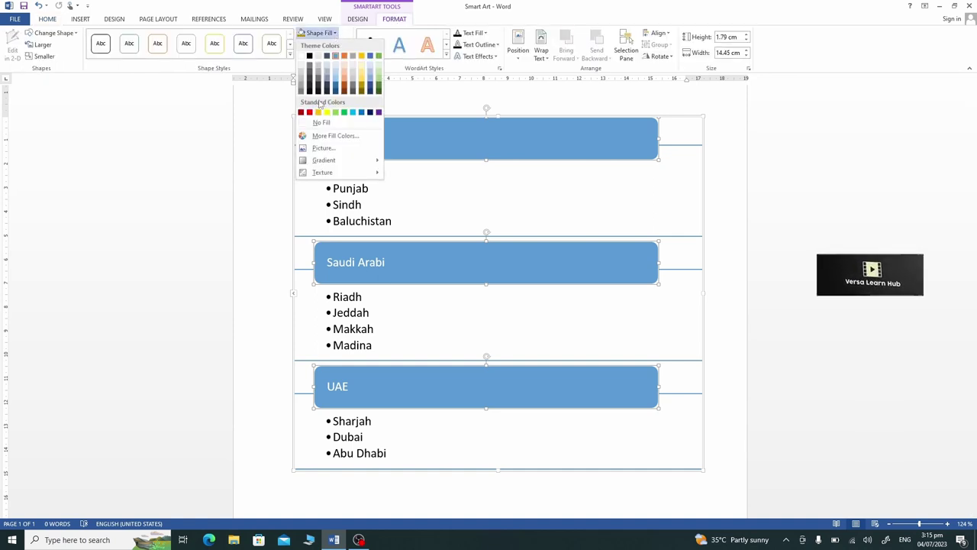
left_click(342, 89)
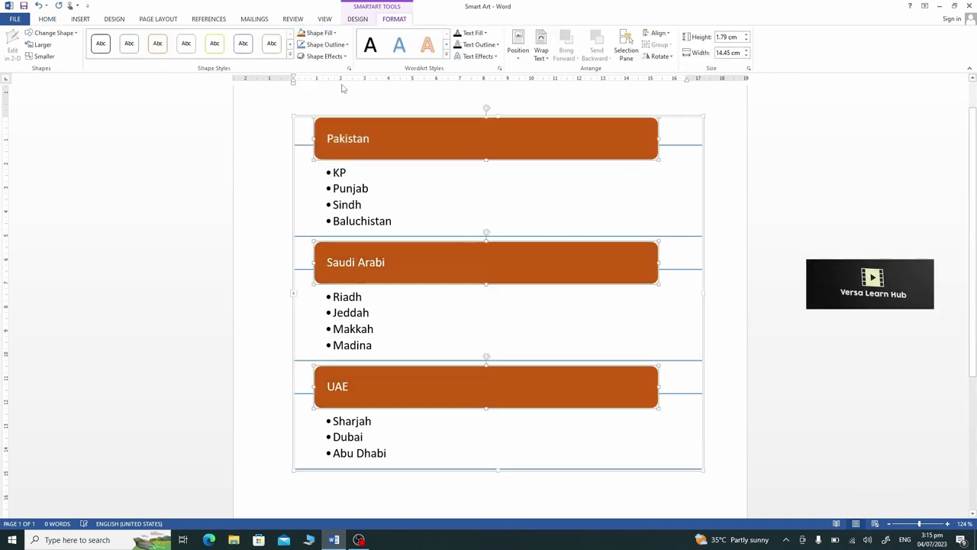
Set the Pakistan, Saudi Arabi and UAE headings to 20 pt bold italic
left_click(48, 19)
left_click(136, 37)
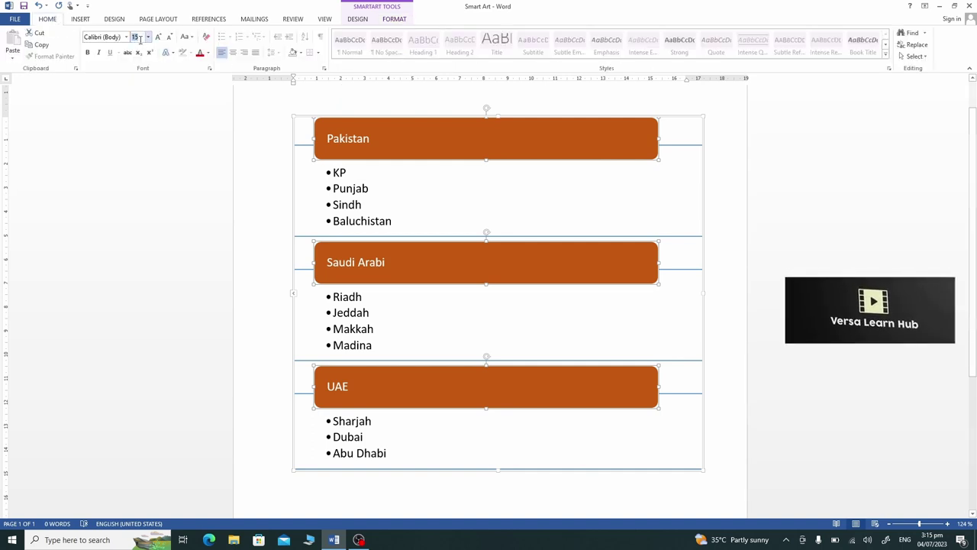
type("2")
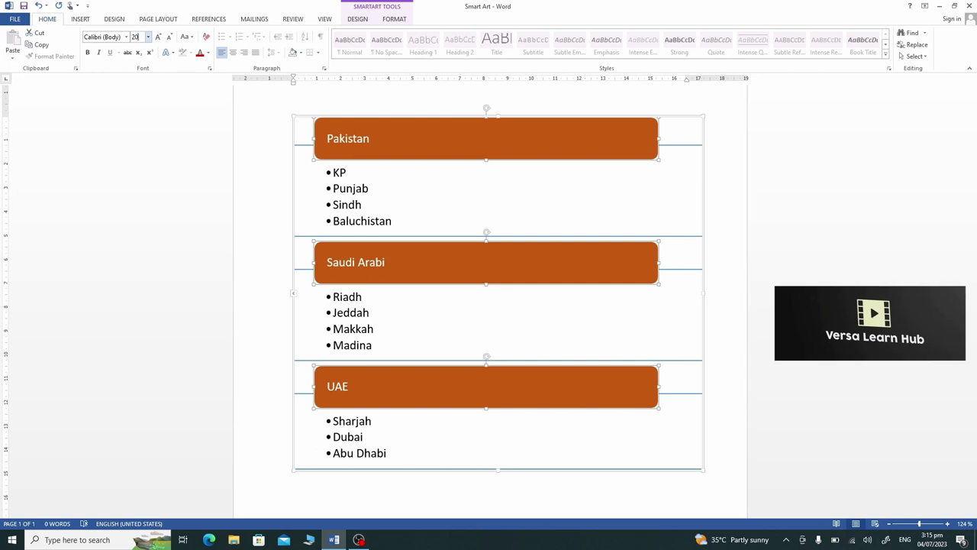
type("0")
key("Return")
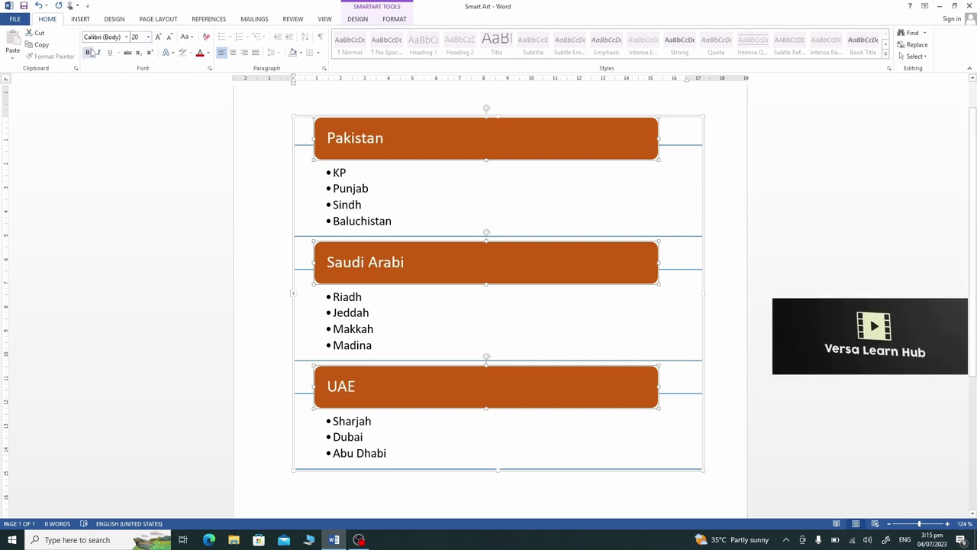
left_click(87, 52)
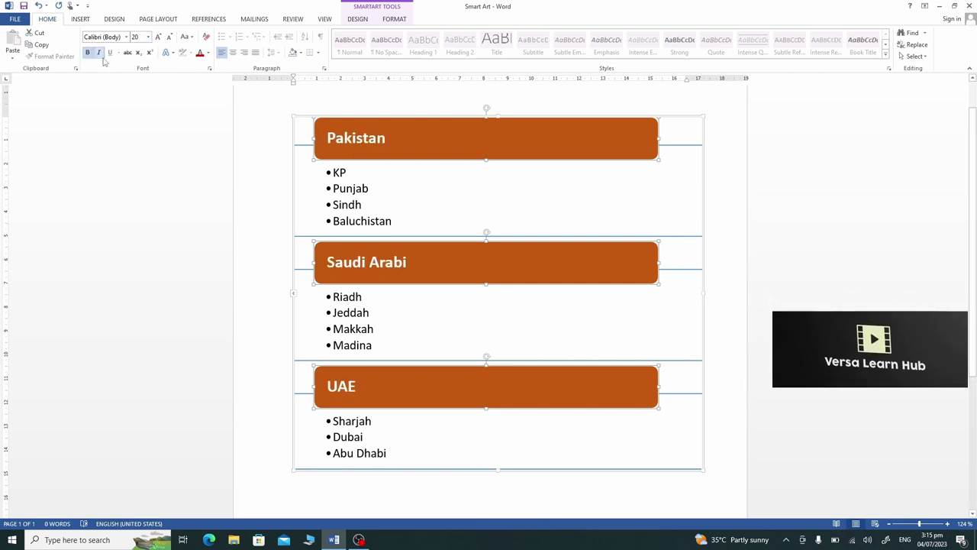
left_click(98, 52)
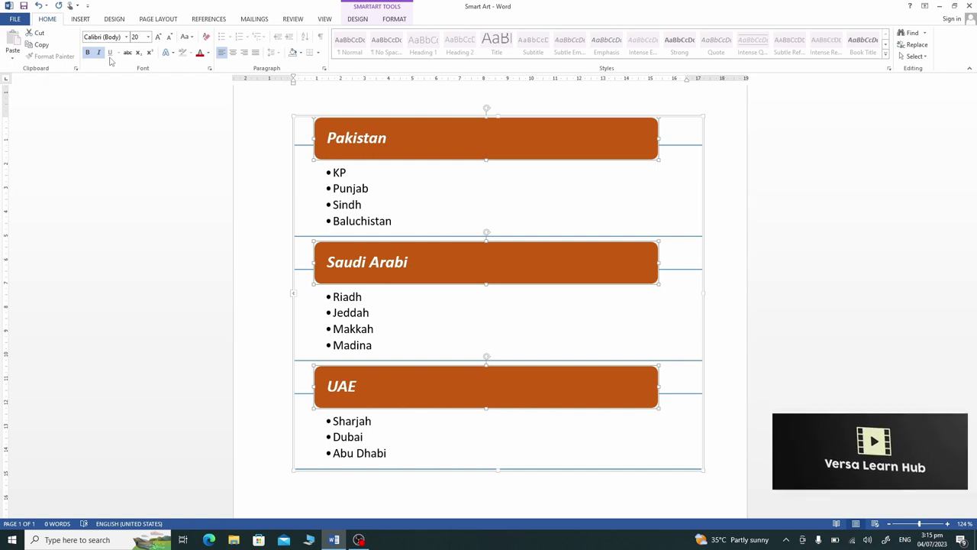
Switch the SmartArt graphic to the Picture Strips layout from the full layout chooser
left_click(357, 19)
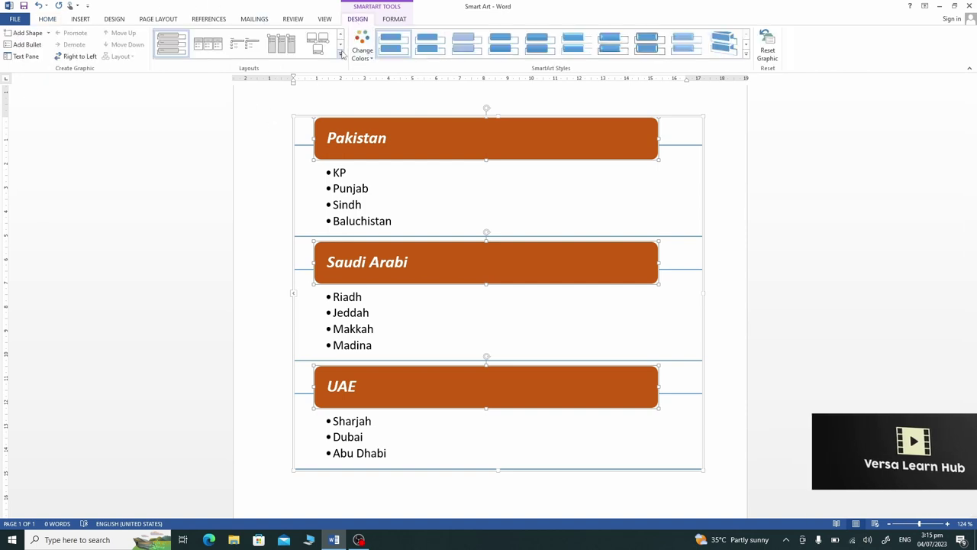
left_click(340, 55)
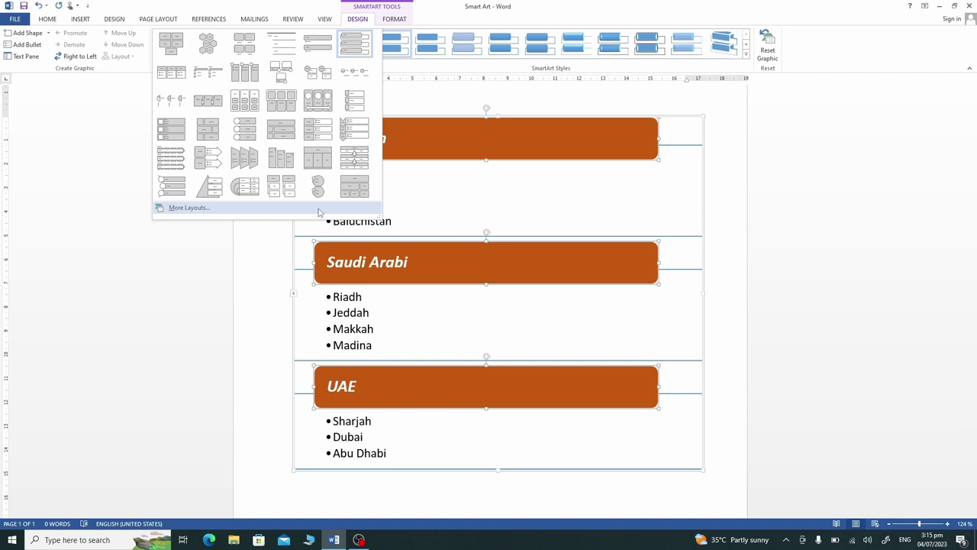
left_click(320, 211)
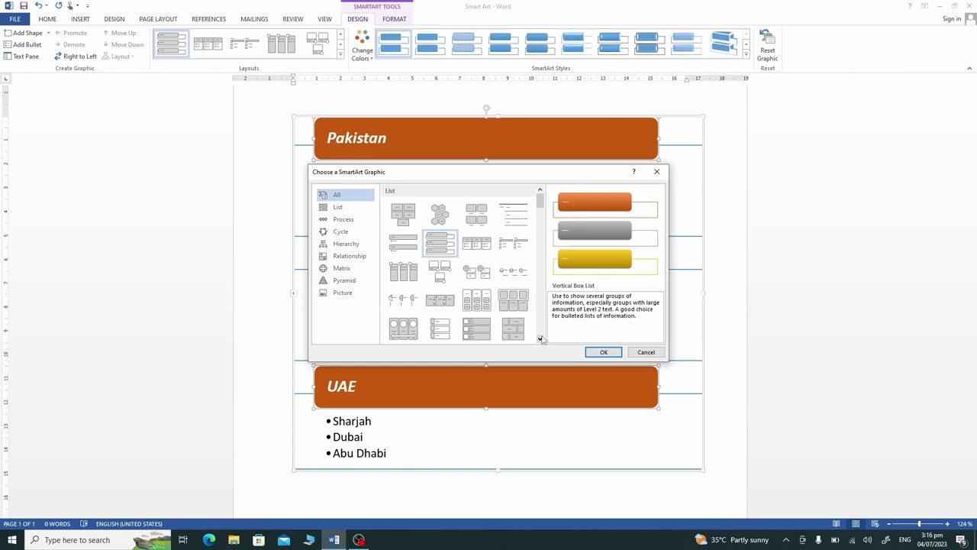
double_click(440, 328)
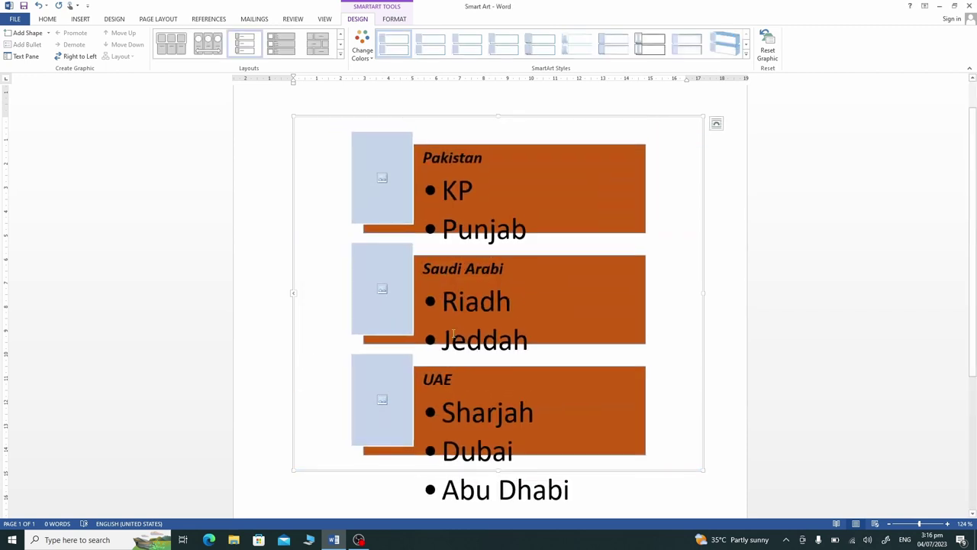
Set the SmartArt text font size to 14 pt
left_click(47, 19)
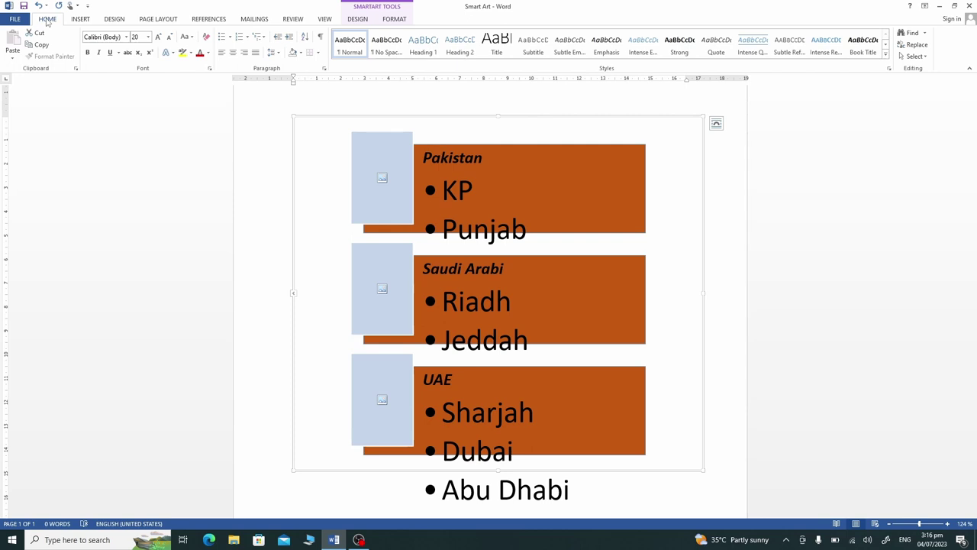
left_click(136, 38)
key("Return")
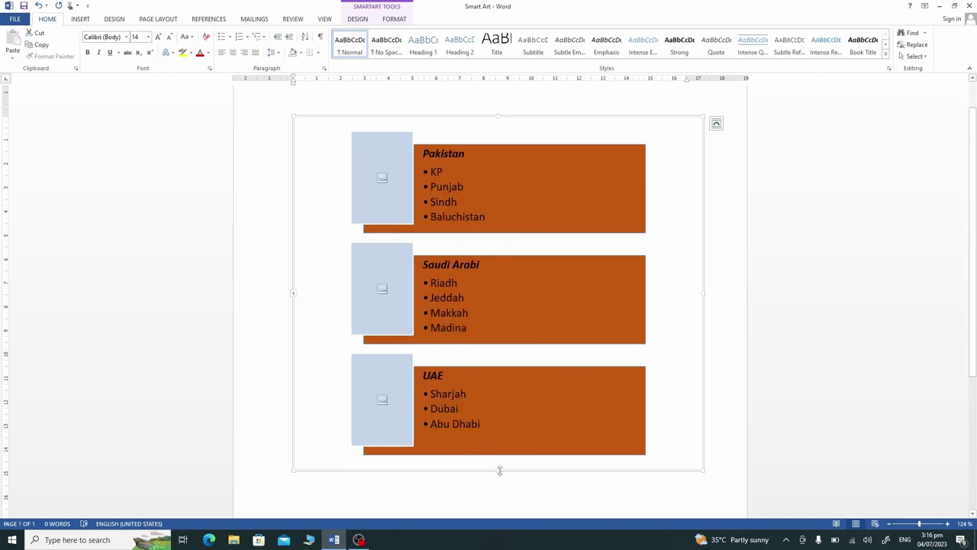
Drag the SmartArt's bottom edge down to make the graphic taller
mouse_move(499, 472)
left_mouse_down()
mouse_move(500, 496)
mouse_move(498, 484)
left_mouse_up()
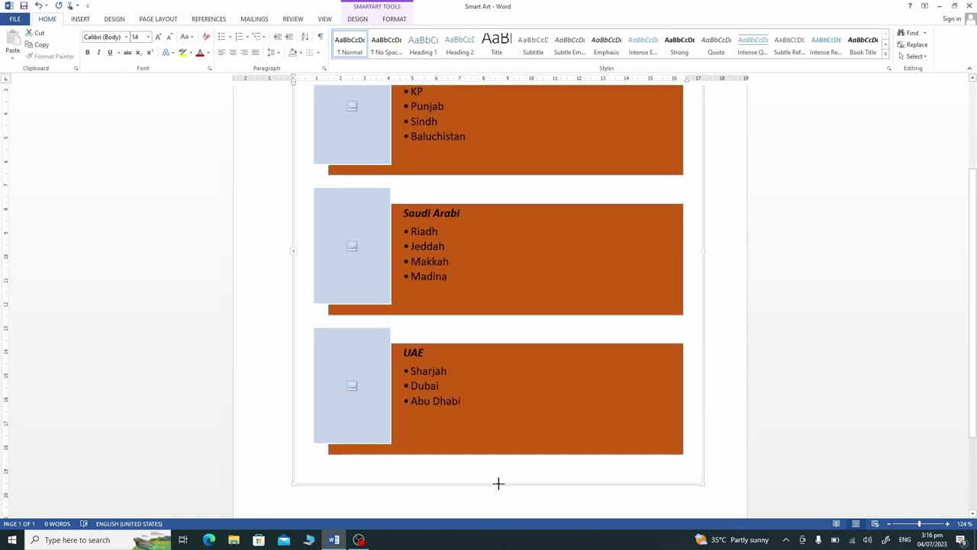
scroll(494, 328, "up", 1)
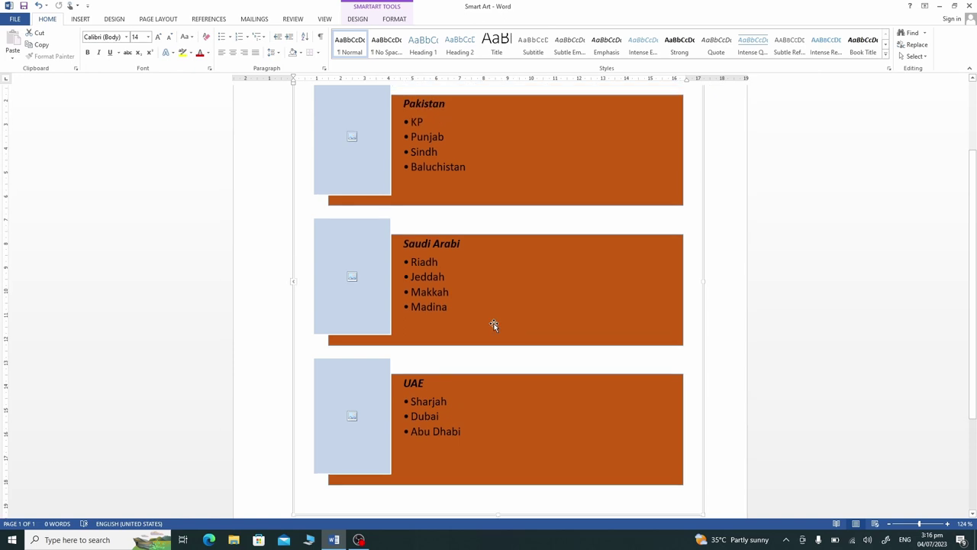
scroll(494, 328, "up", 1)
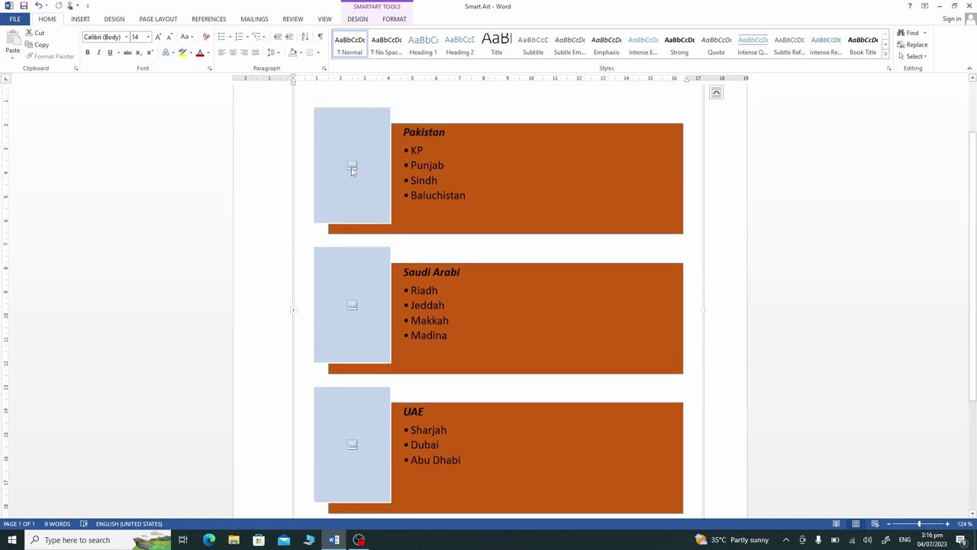
Insert the Pakistan flag image from the Desktop into the Pakistan picture placeholder
left_click(352, 168)
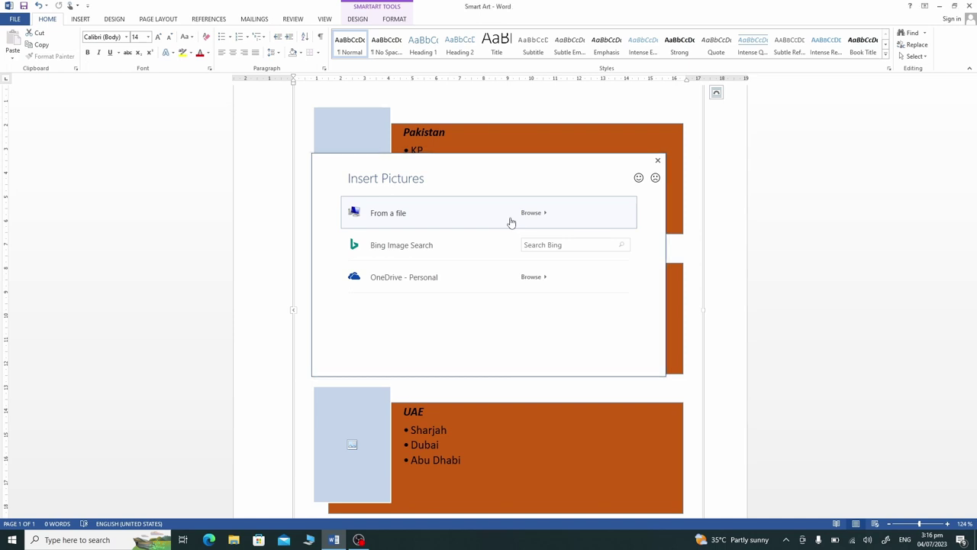
left_click(511, 221)
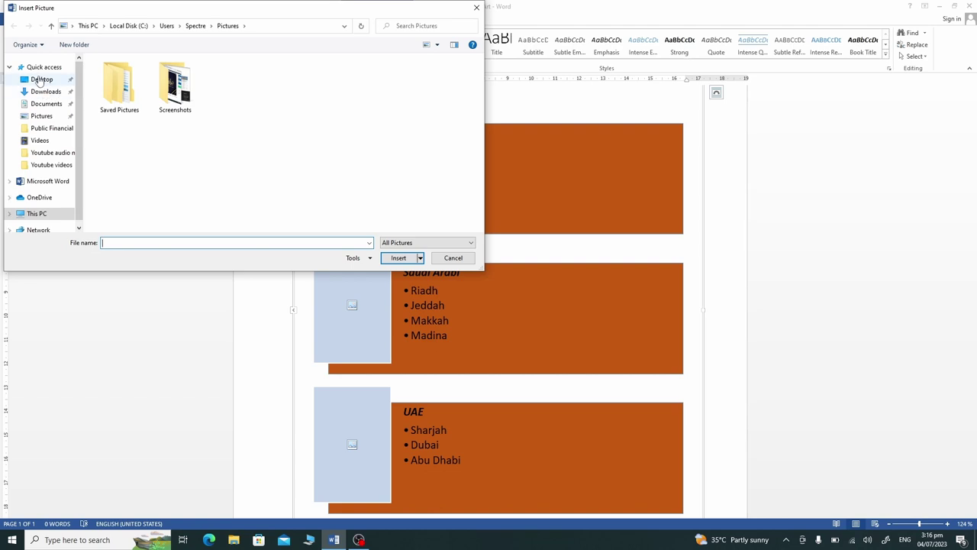
left_click(40, 80)
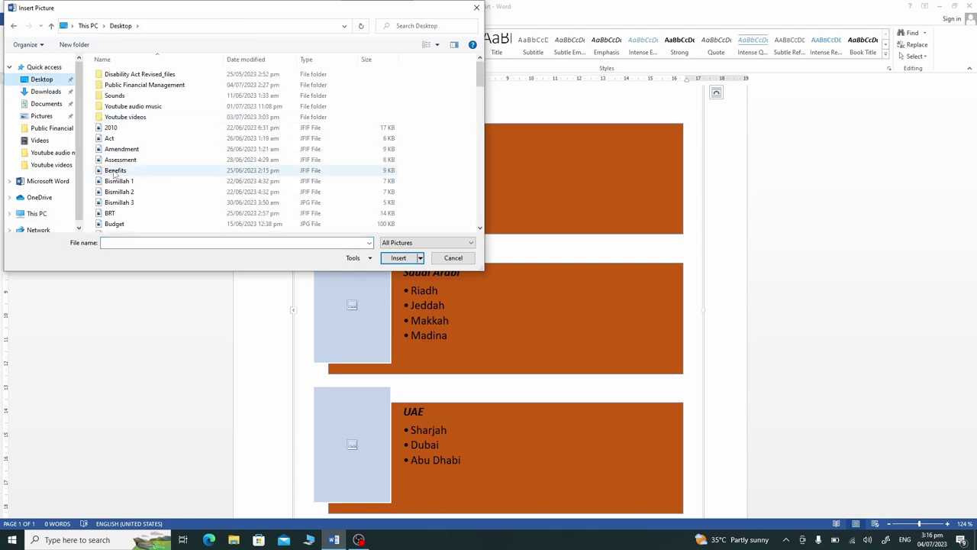
left_click(115, 171)
type("pak")
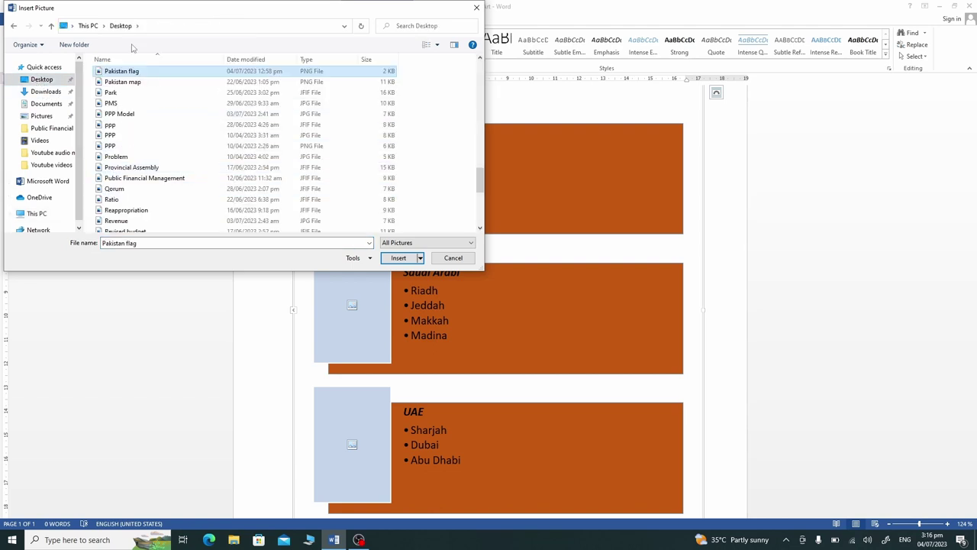
double_click(122, 71)
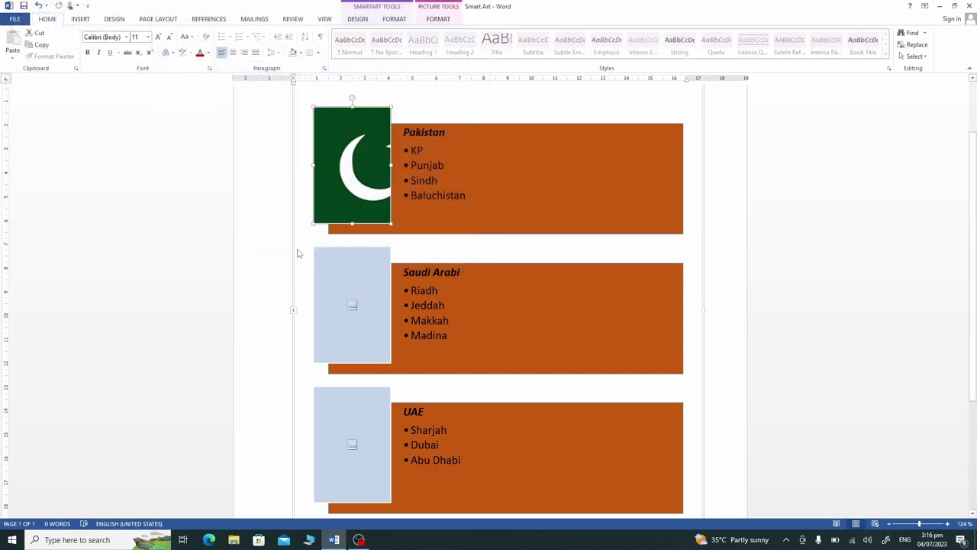
left_click(352, 305)
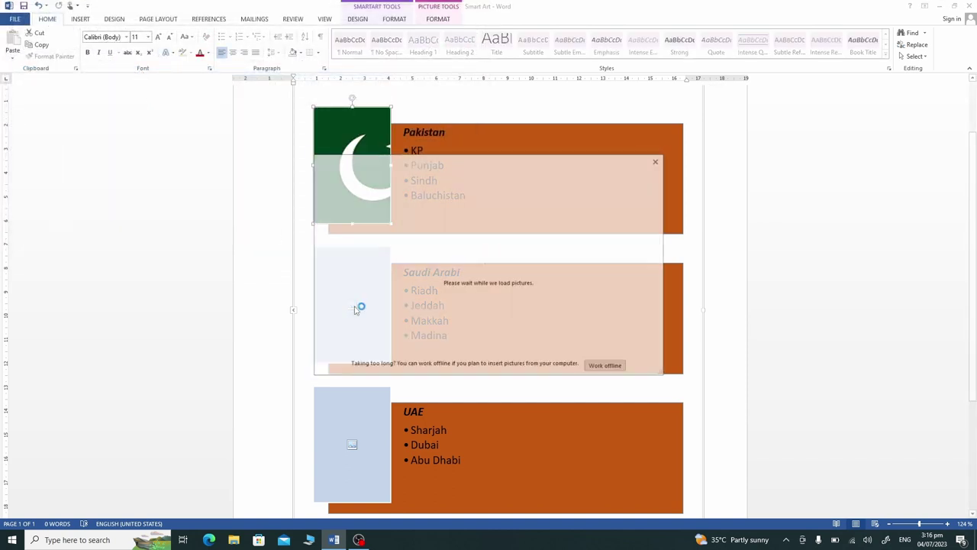
Insert the Saudi Arabia flag image from the Desktop into its placeholder
left_click(488, 213)
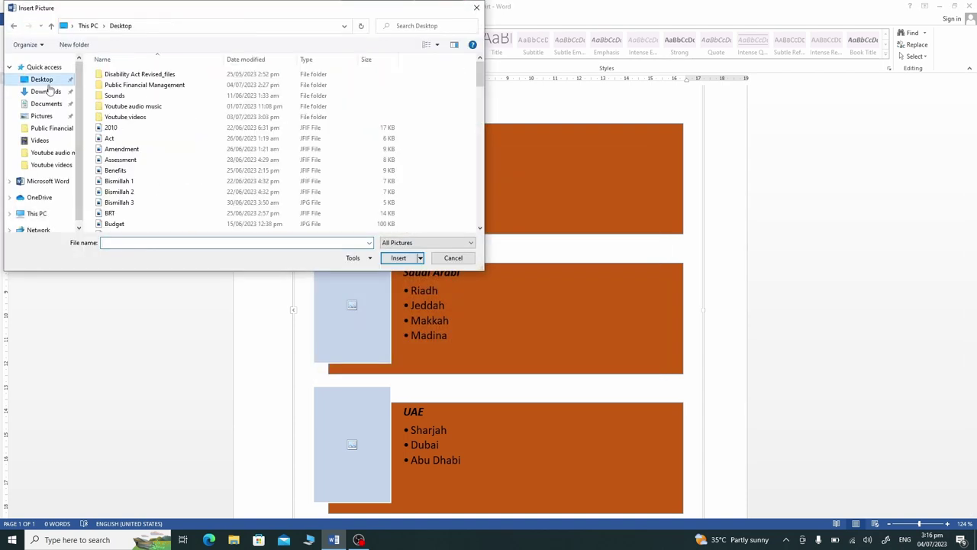
left_click(111, 173)
key("s")
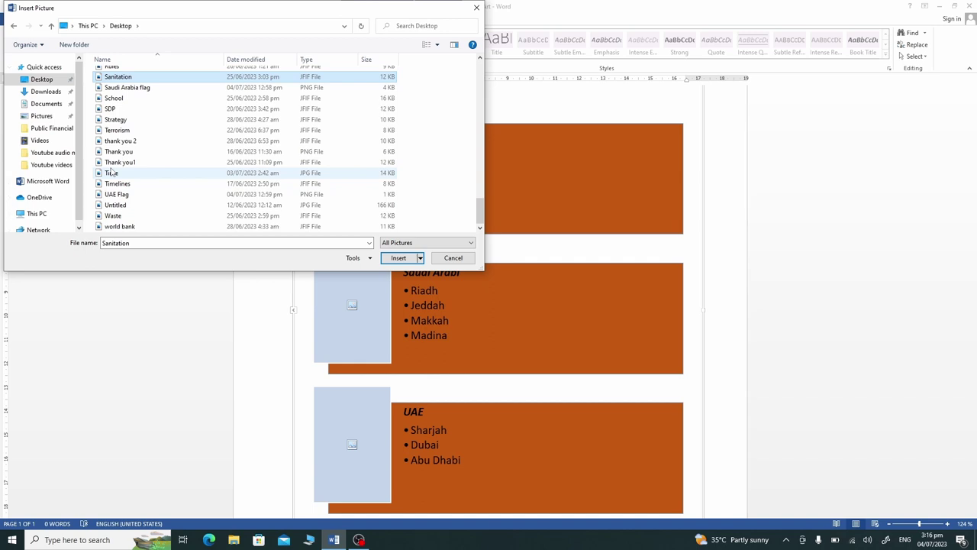
double_click(145, 88)
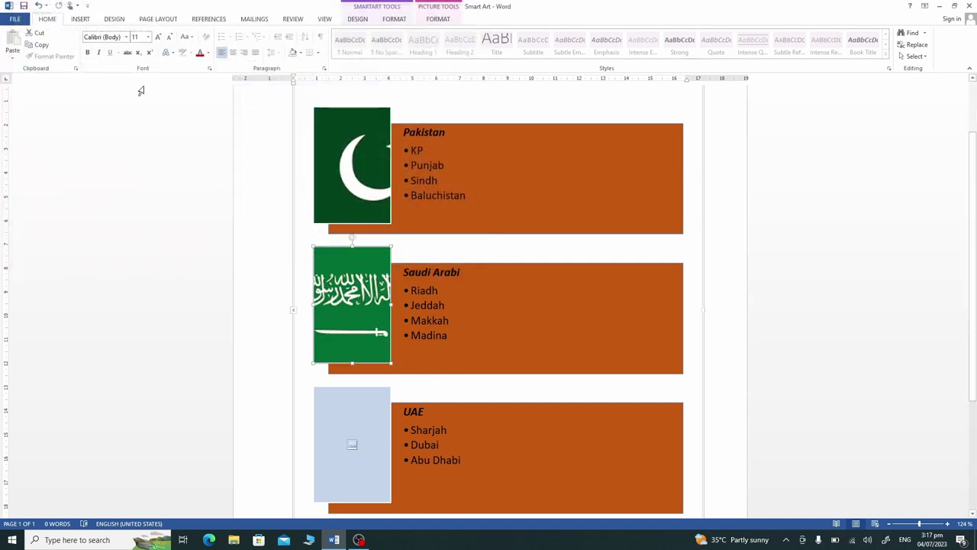
Insert the UAE Flag image from the Desktop into the UAE placeholder
left_click(352, 446)
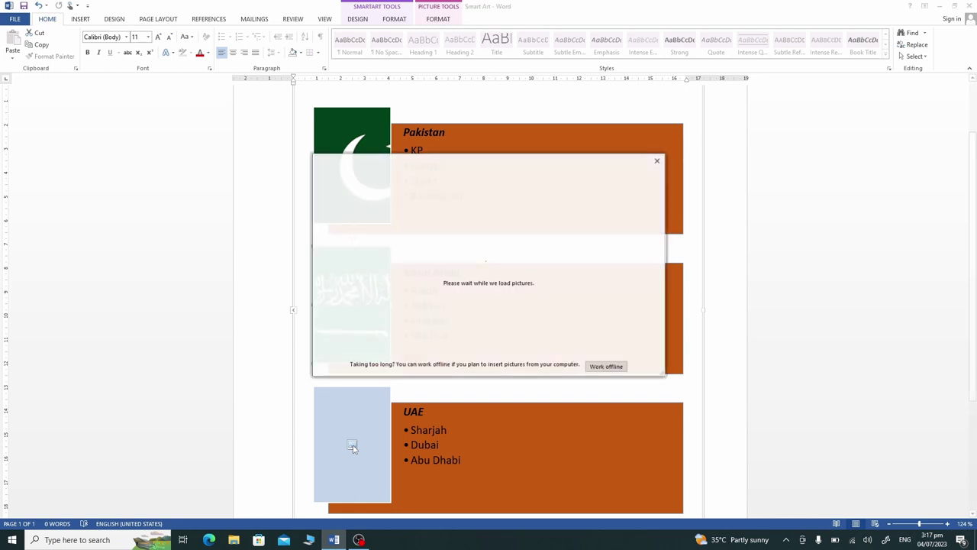
left_click(465, 210)
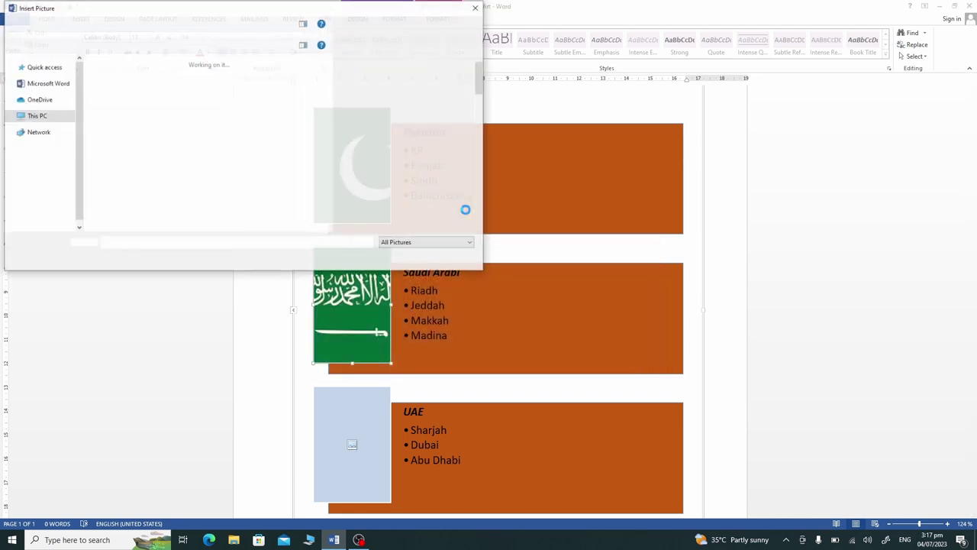
left_click(43, 80)
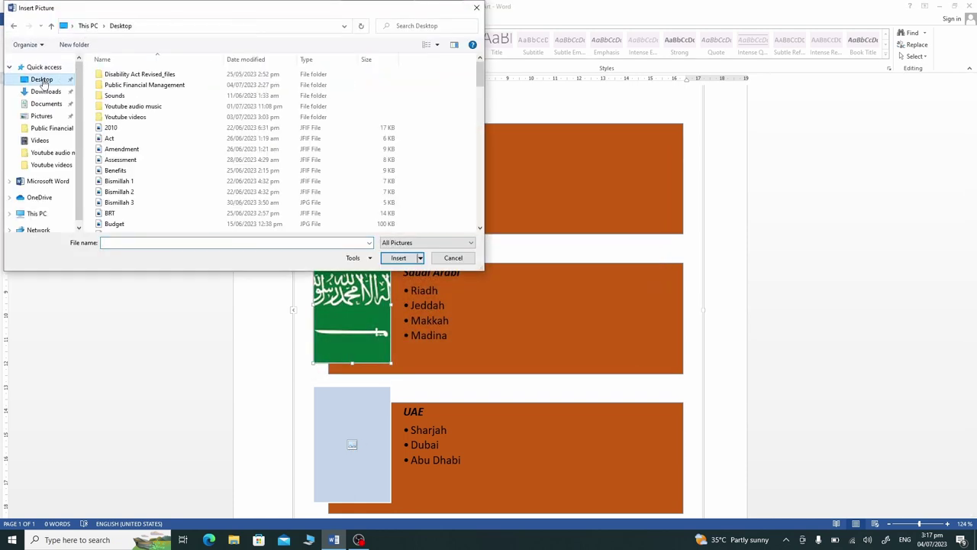
left_click(115, 171)
scroll(110, 175, "down", 10)
left_click(121, 194)
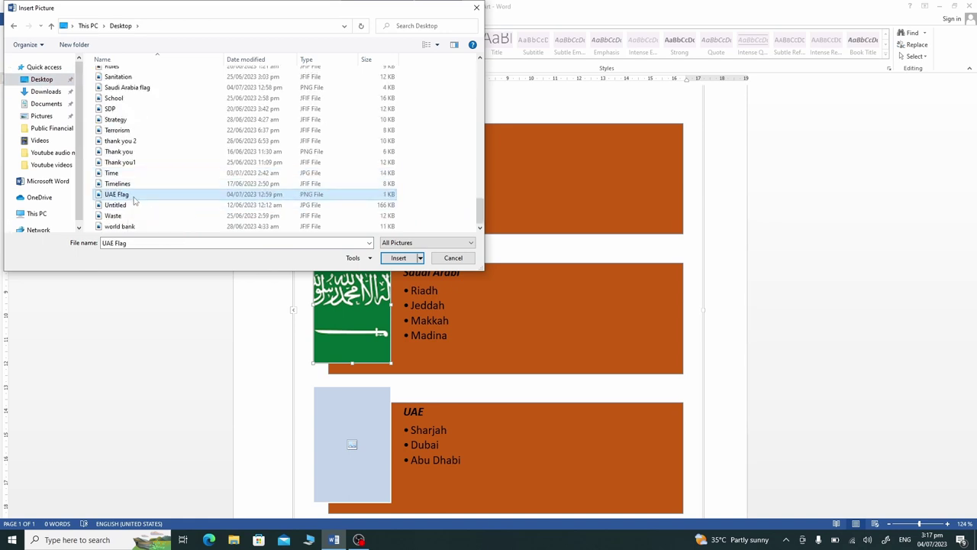
double_click(133, 197)
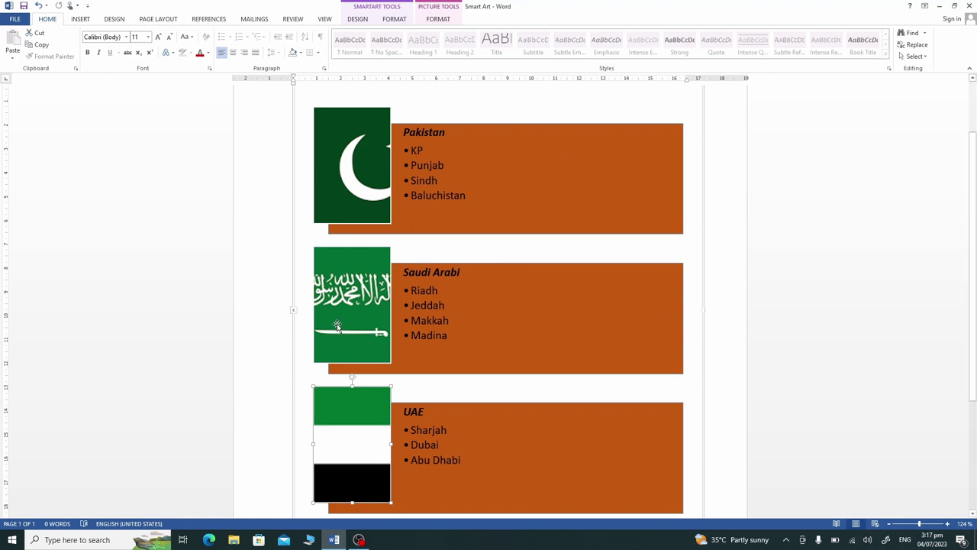
scroll(587, 316, "down", 1)
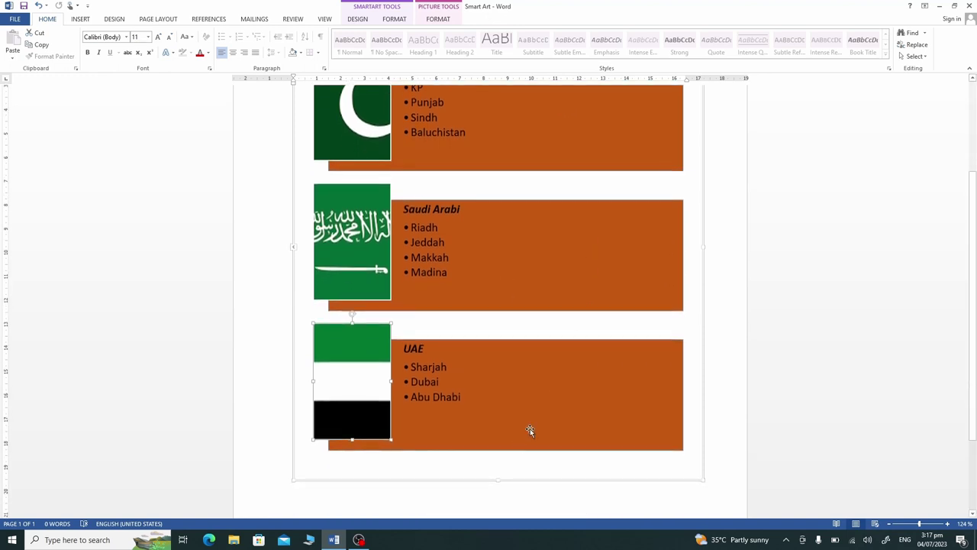
Drag the SmartArt's bottom handle up to shrink the flag graphic
left_click_drag(498, 481, 509, 393)
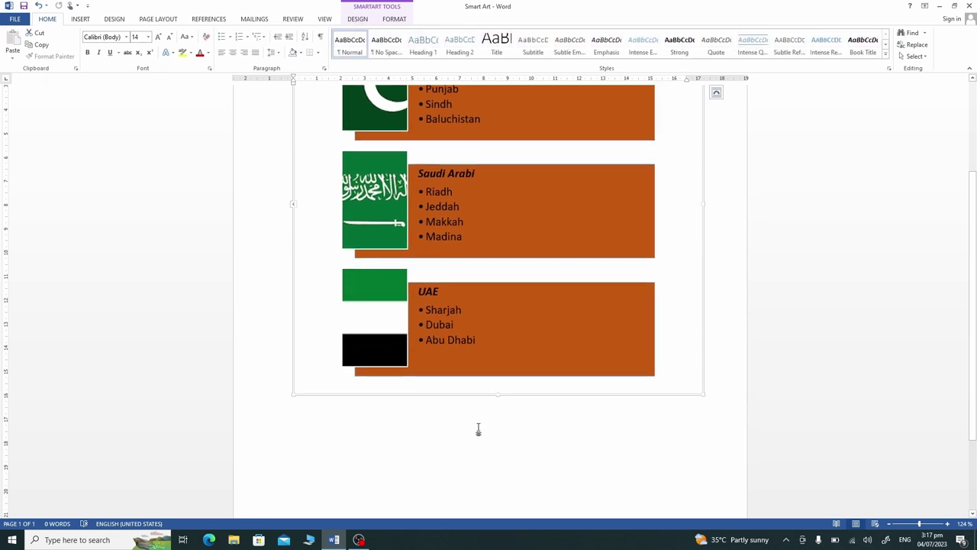
scroll(478, 430, "up", 3)
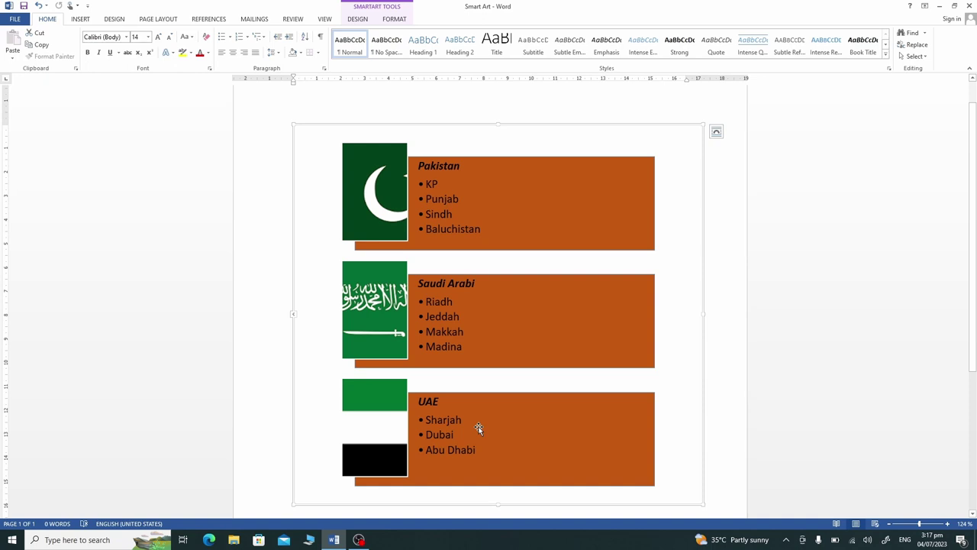